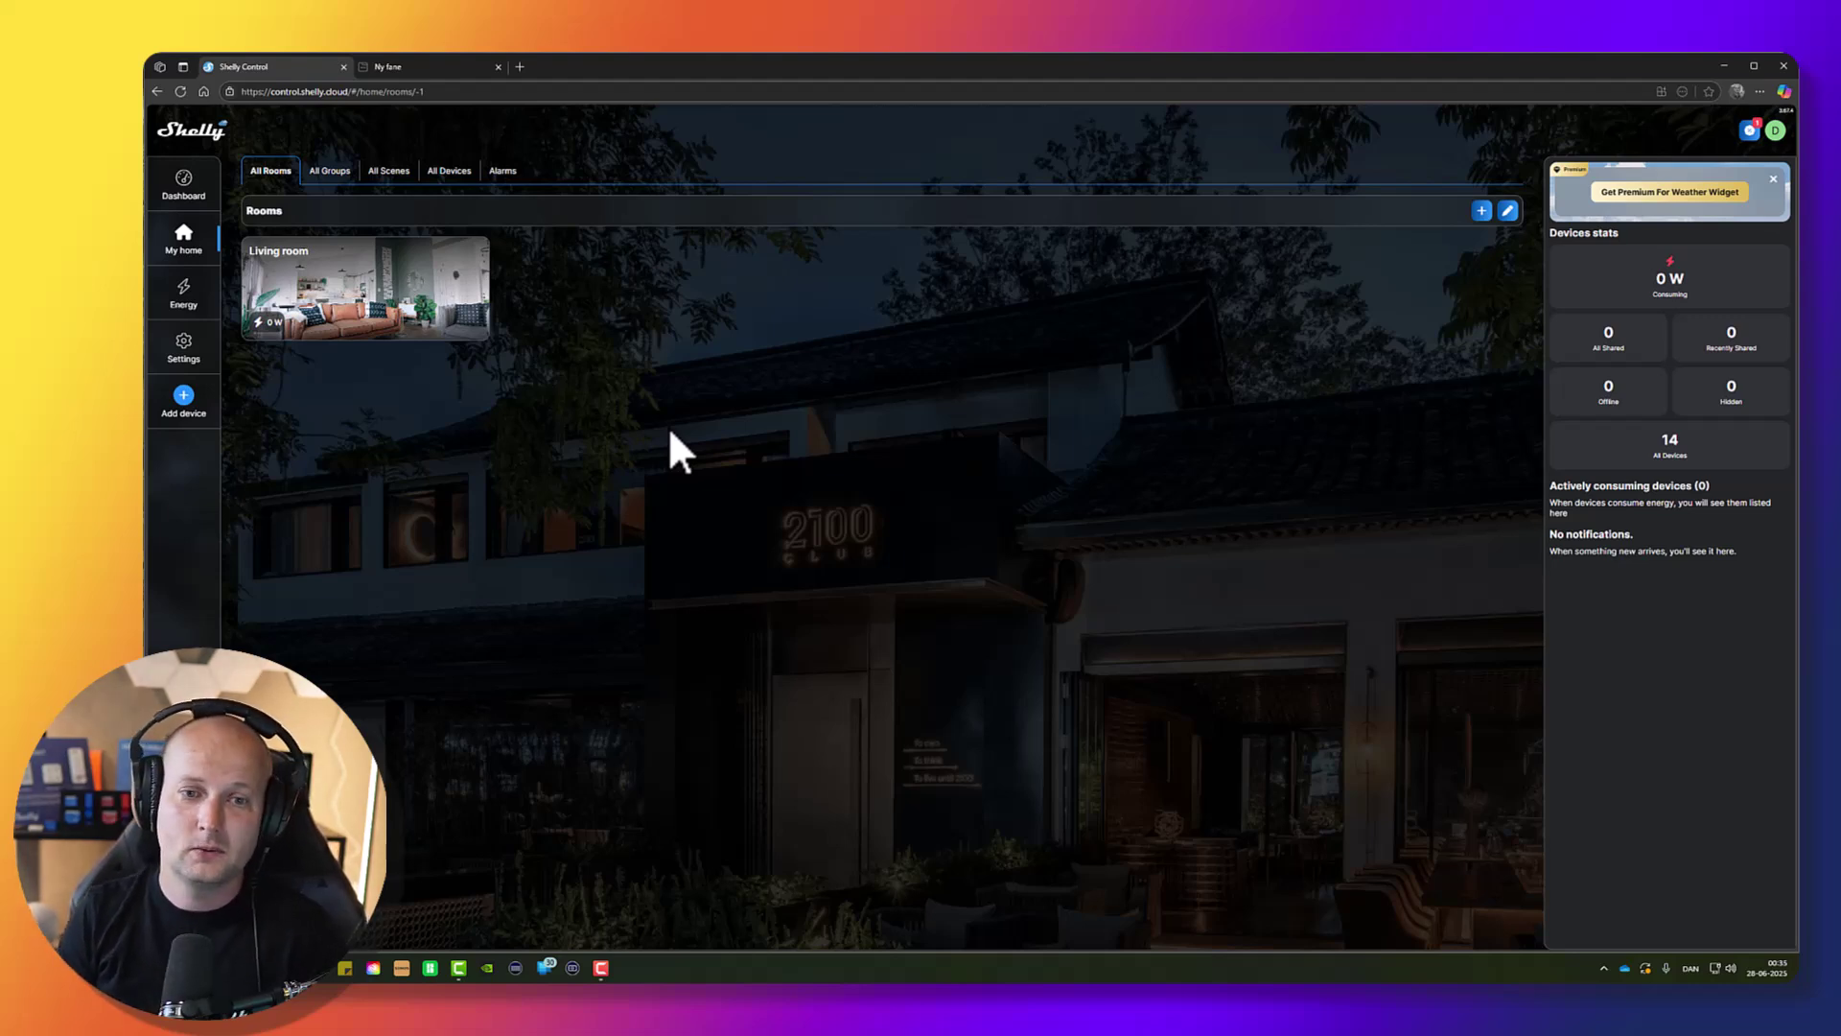
Start a new scene for the Living room and begin adding its first condition.
{"action": "left_click", "coordinate": [366, 293]}
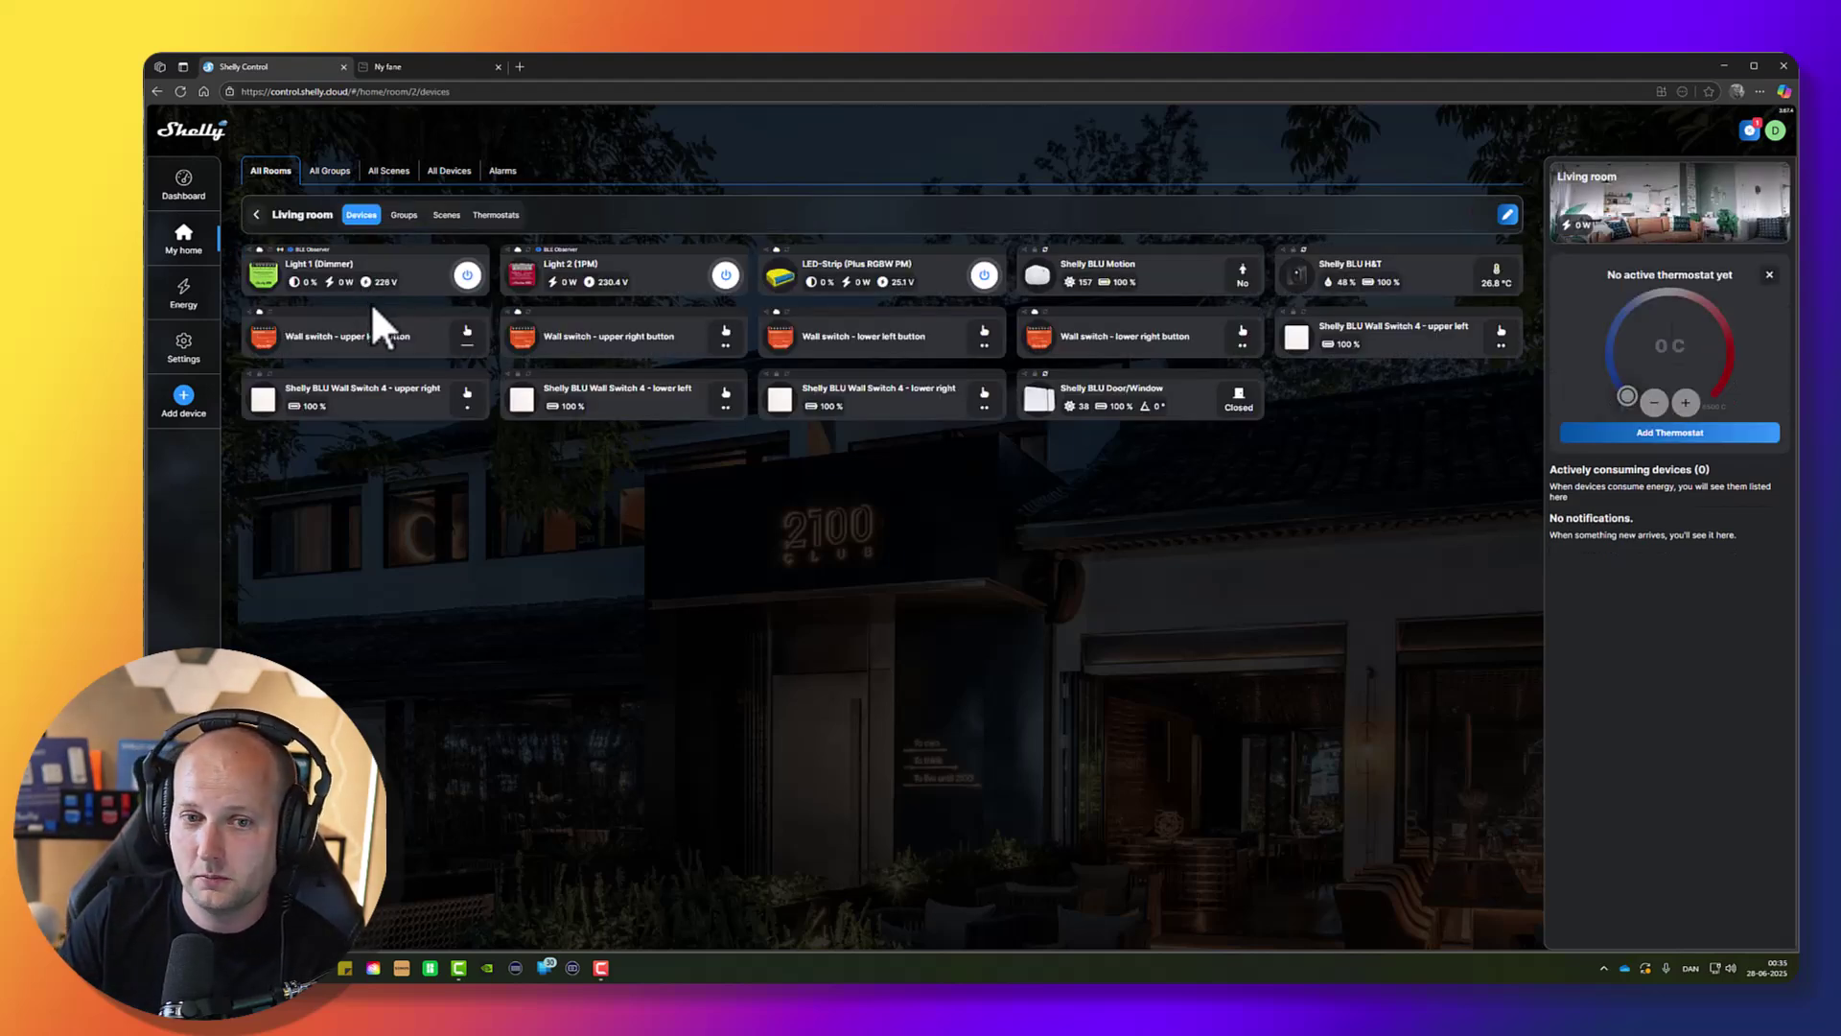
{"action": "left_click", "coordinate": [448, 217]}
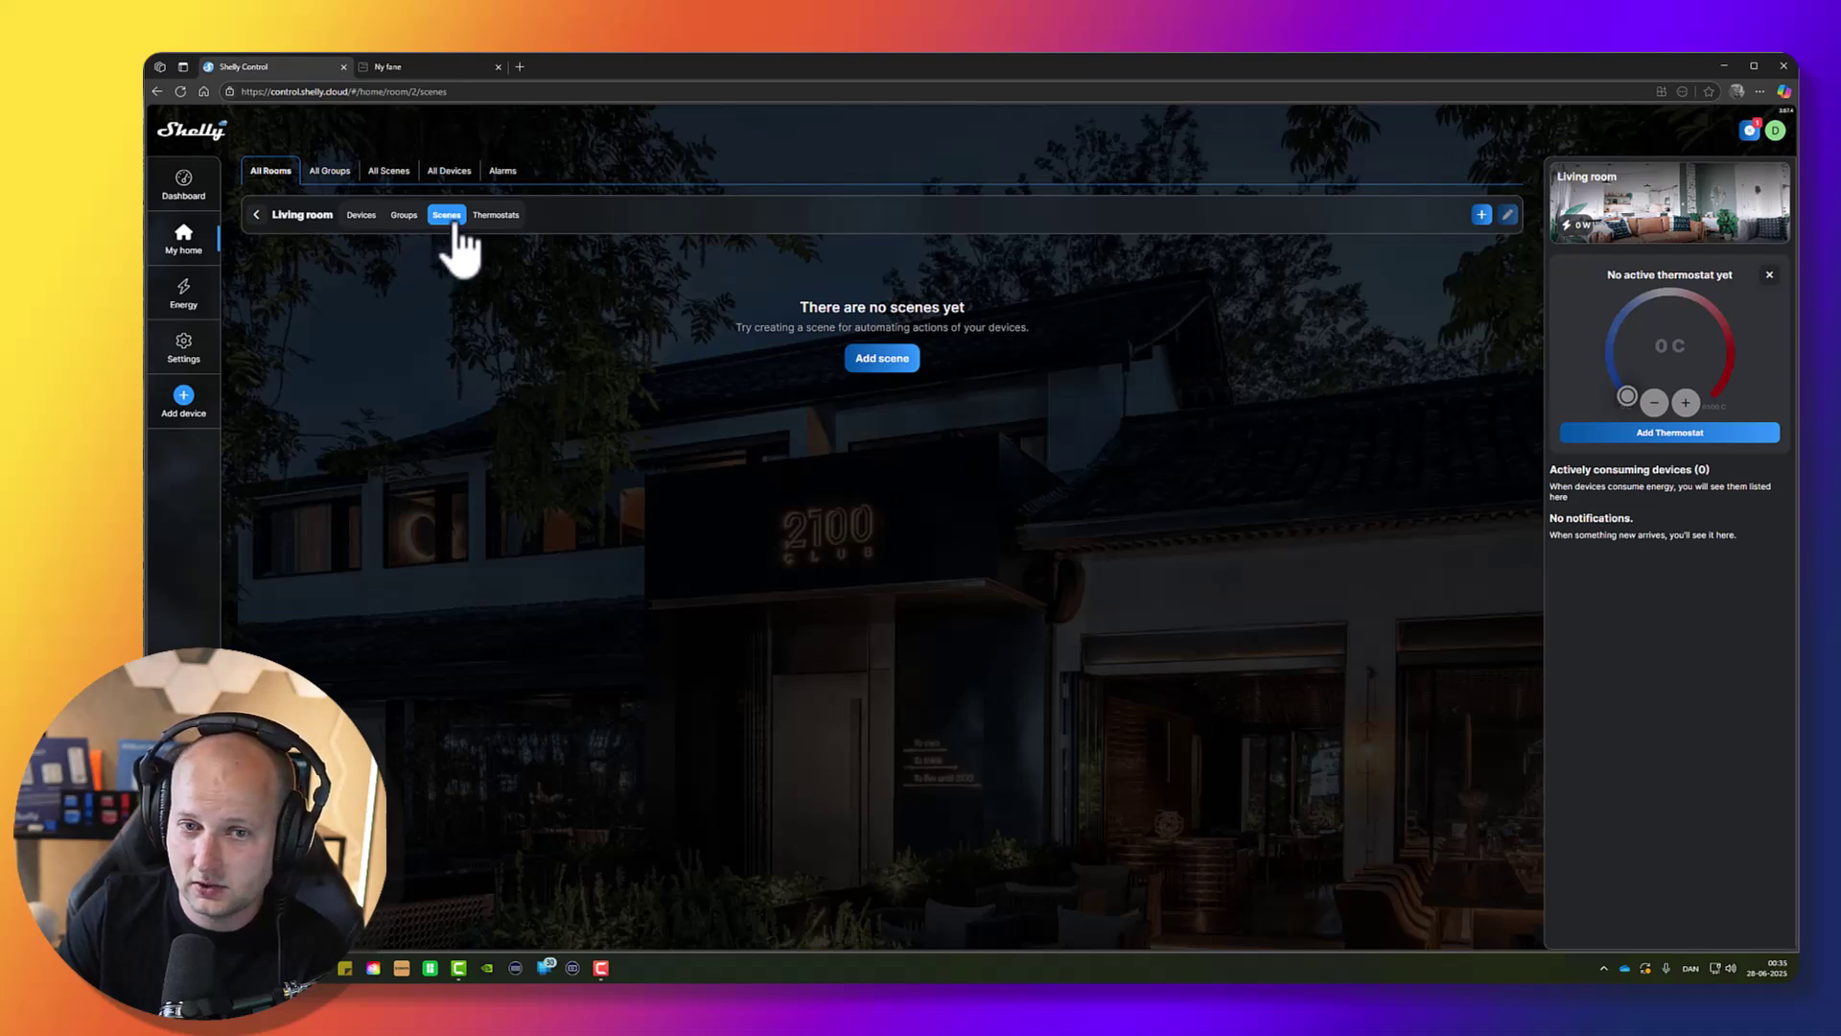
{"action": "left_click", "coordinate": [878, 360]}
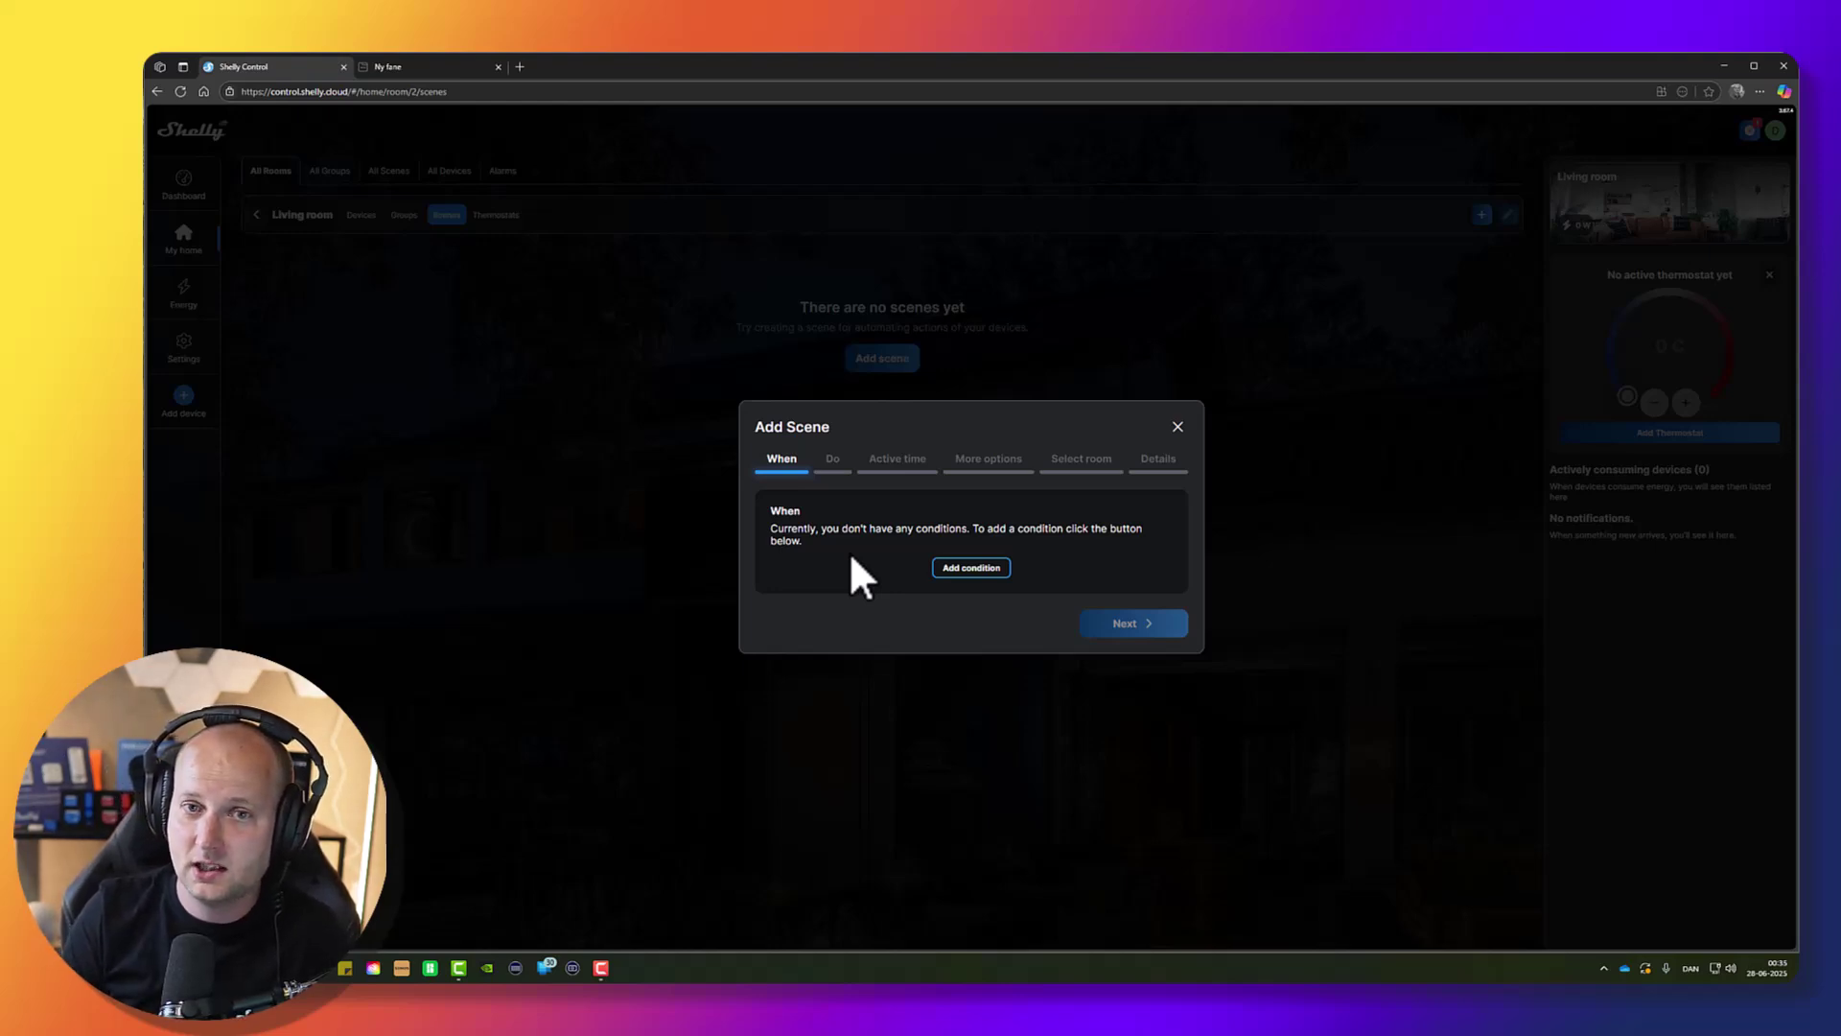
{"action": "left_click", "coordinate": [967, 568]}
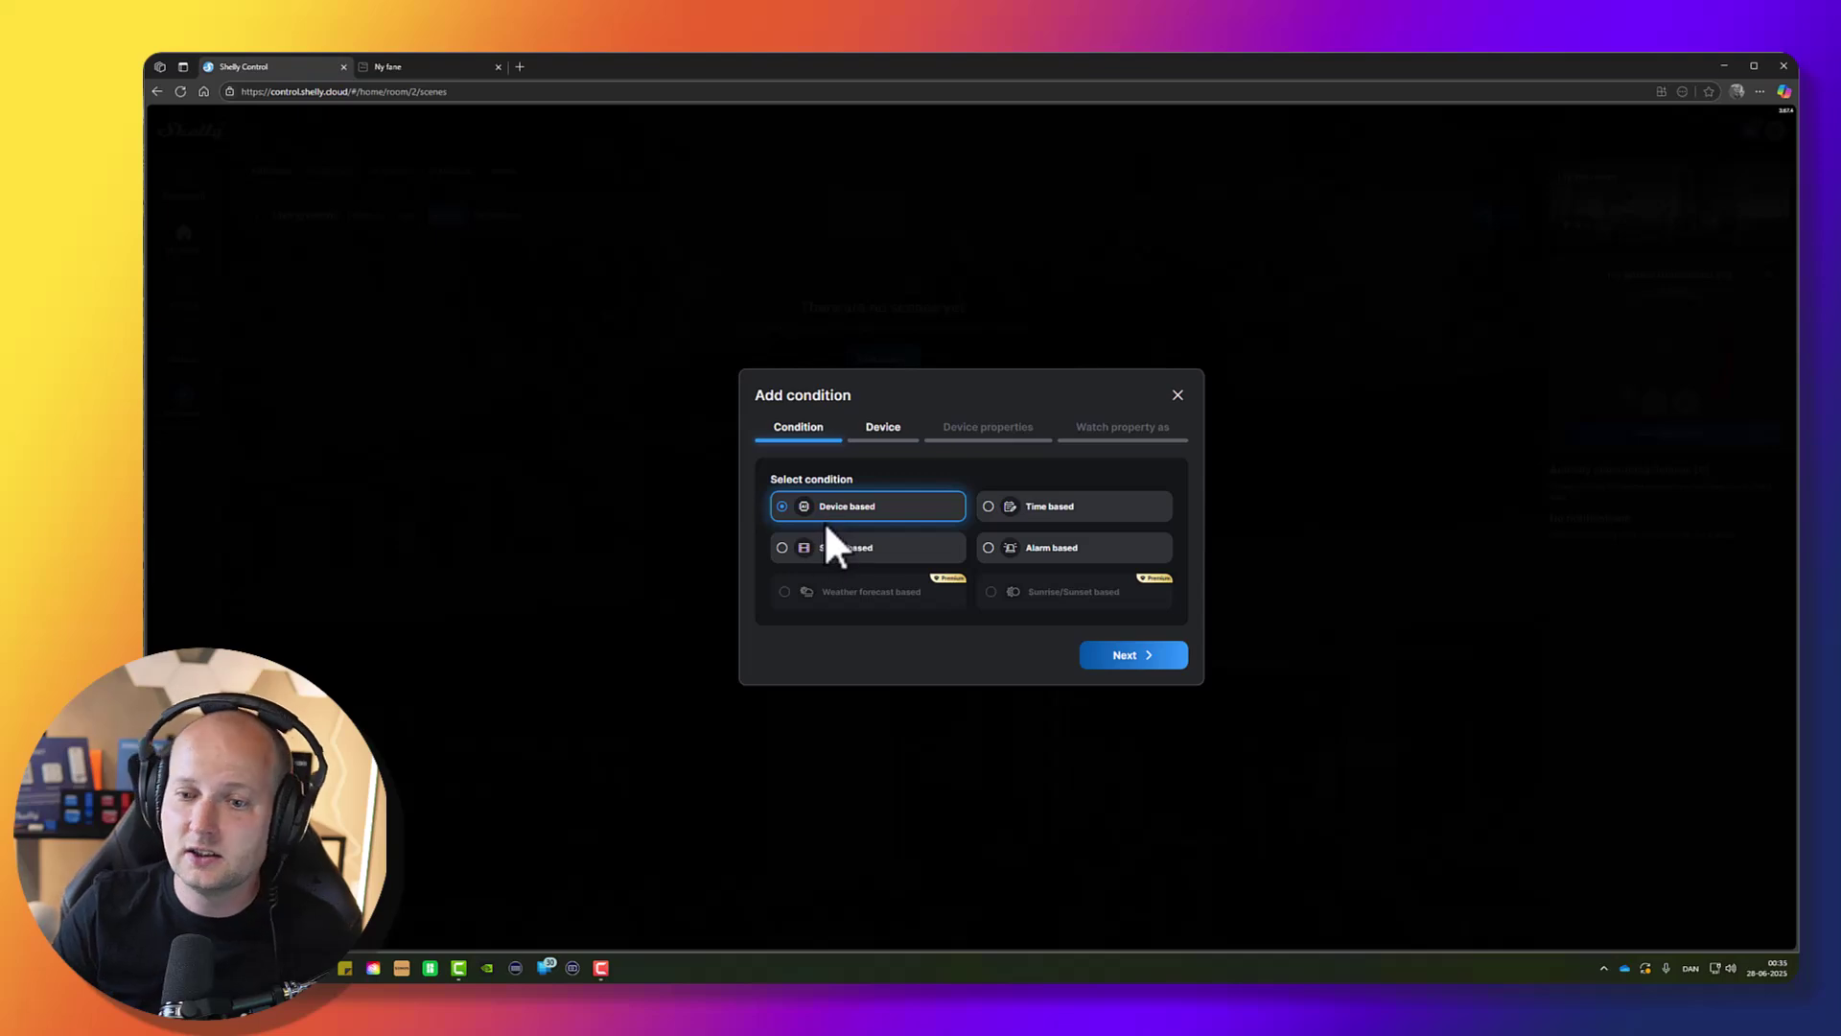
{"action": "left_click", "coordinate": [880, 552]}
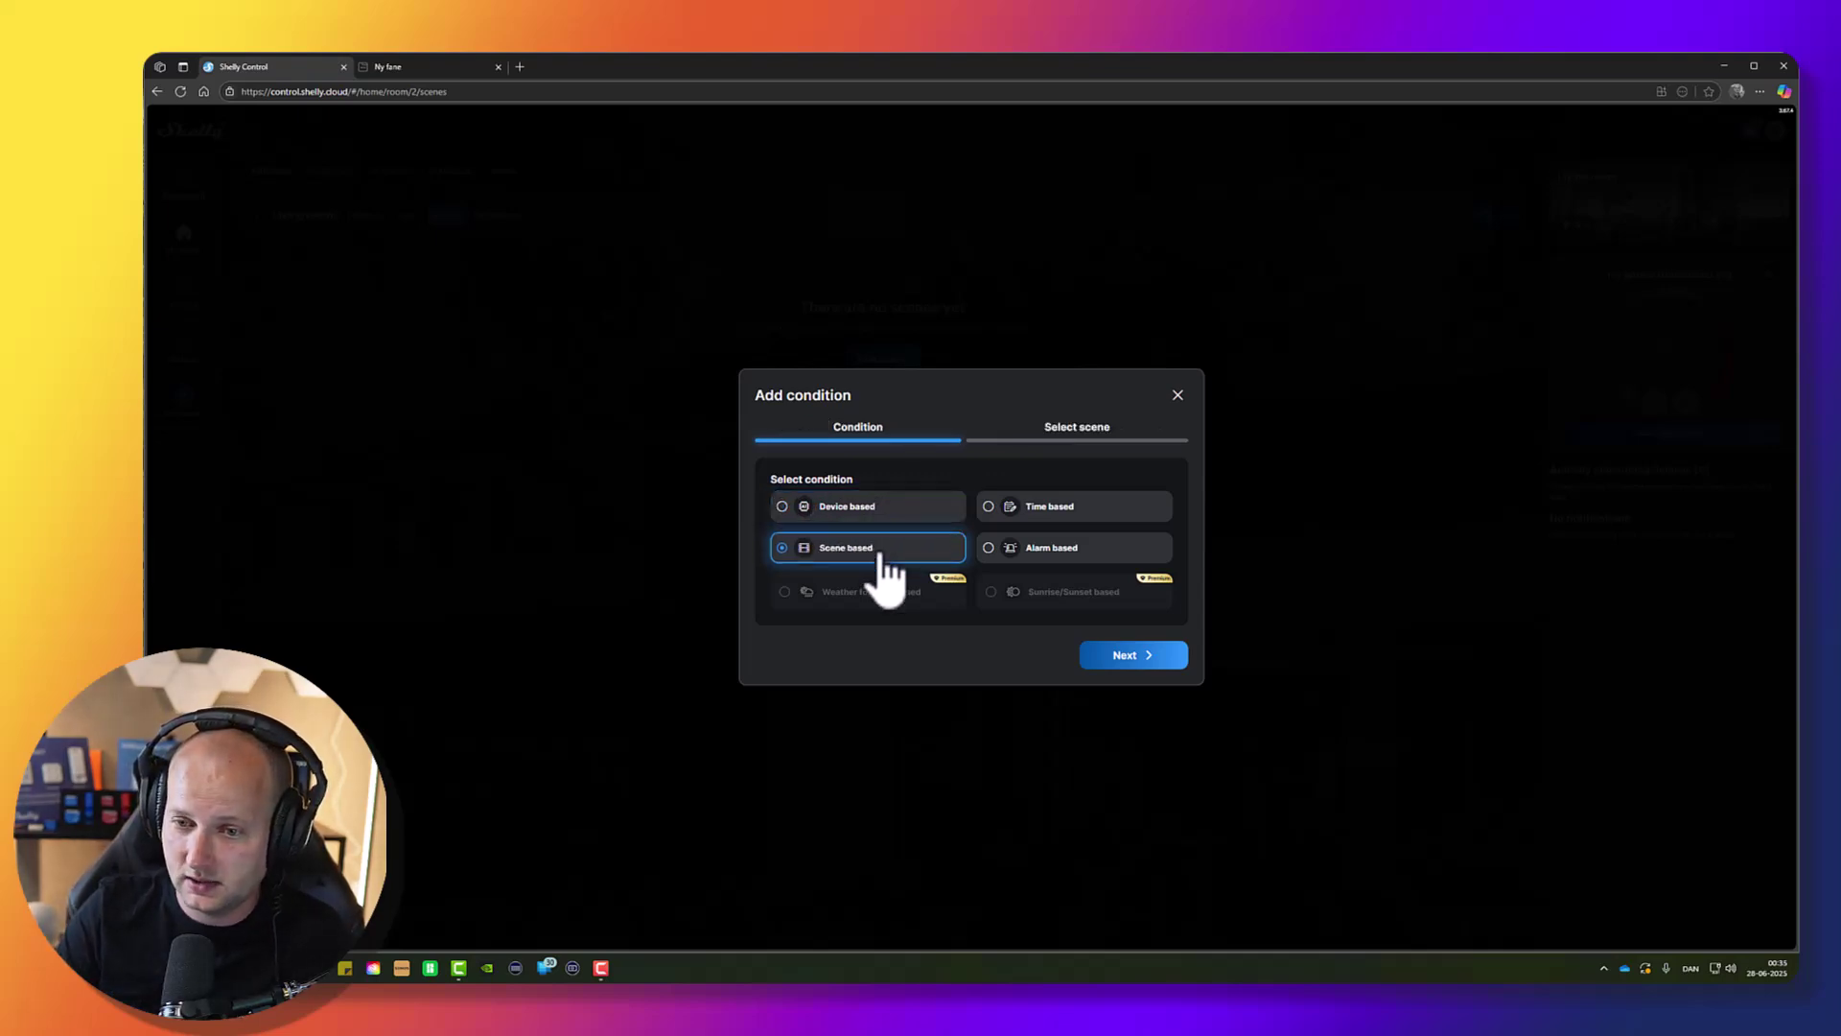
{"action": "left_click", "coordinate": [1032, 509]}
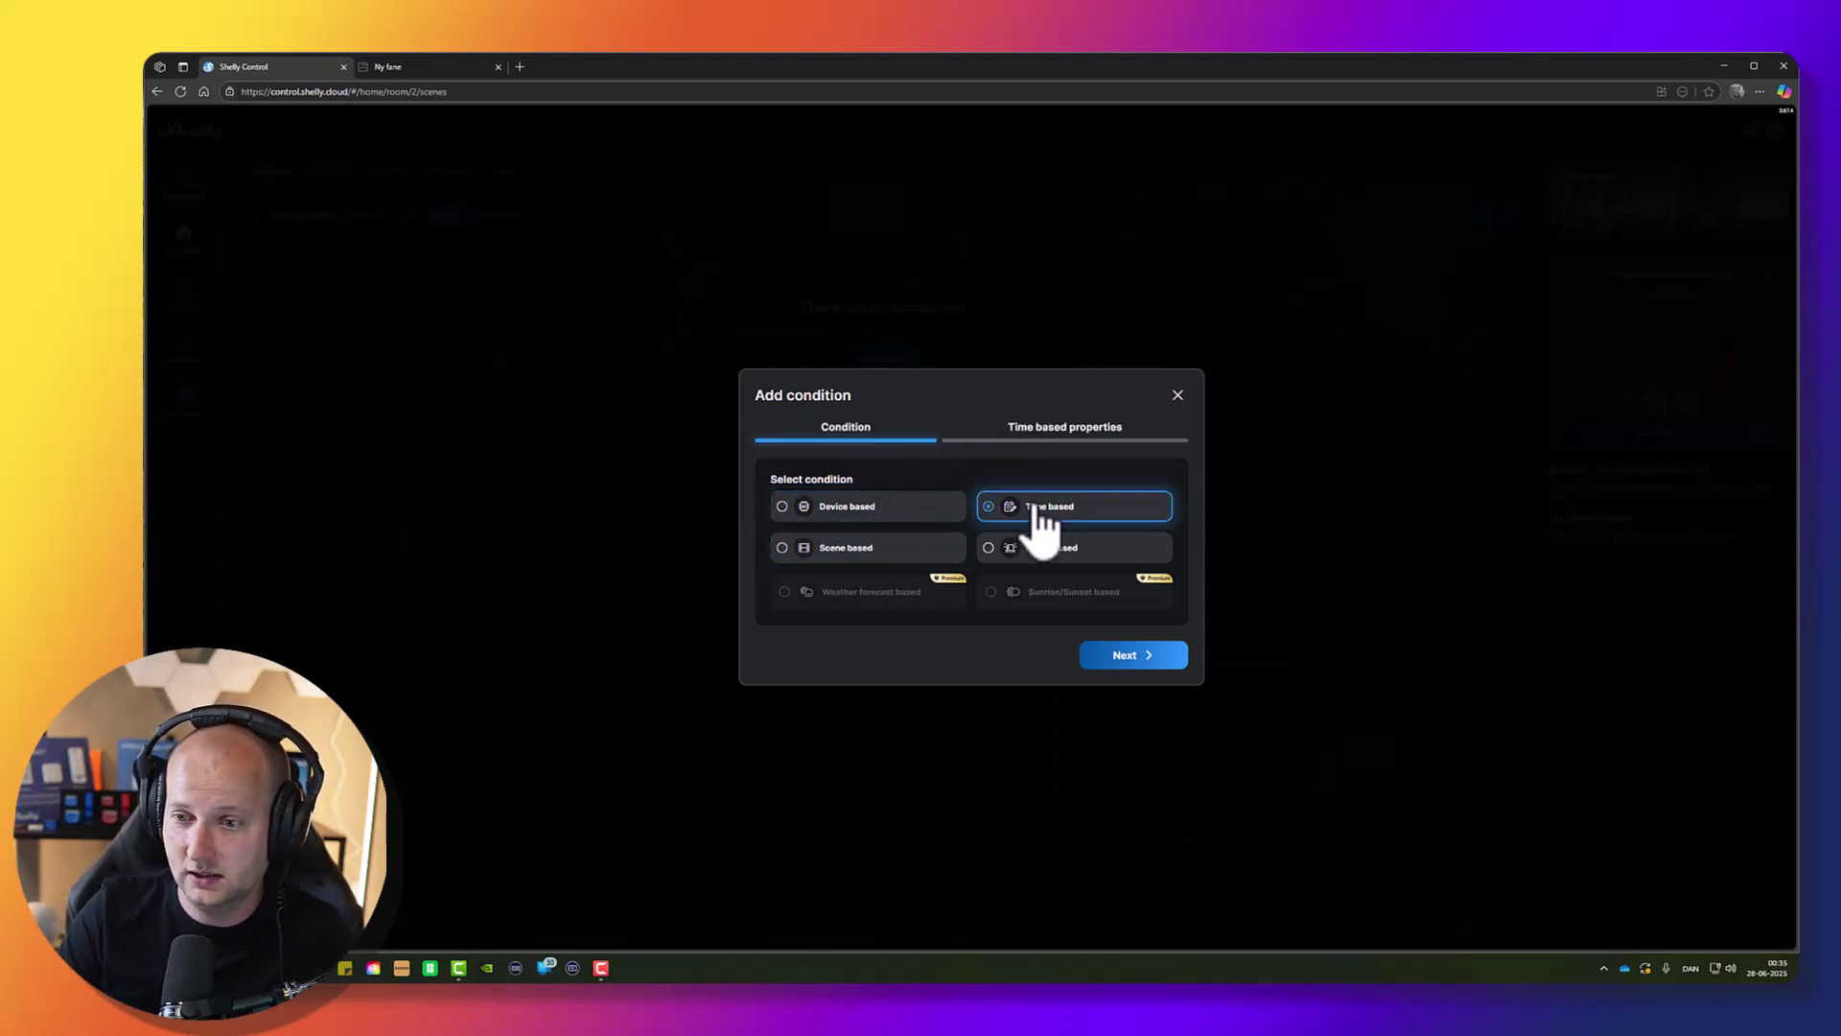
{"action": "left_click", "coordinate": [1076, 553]}
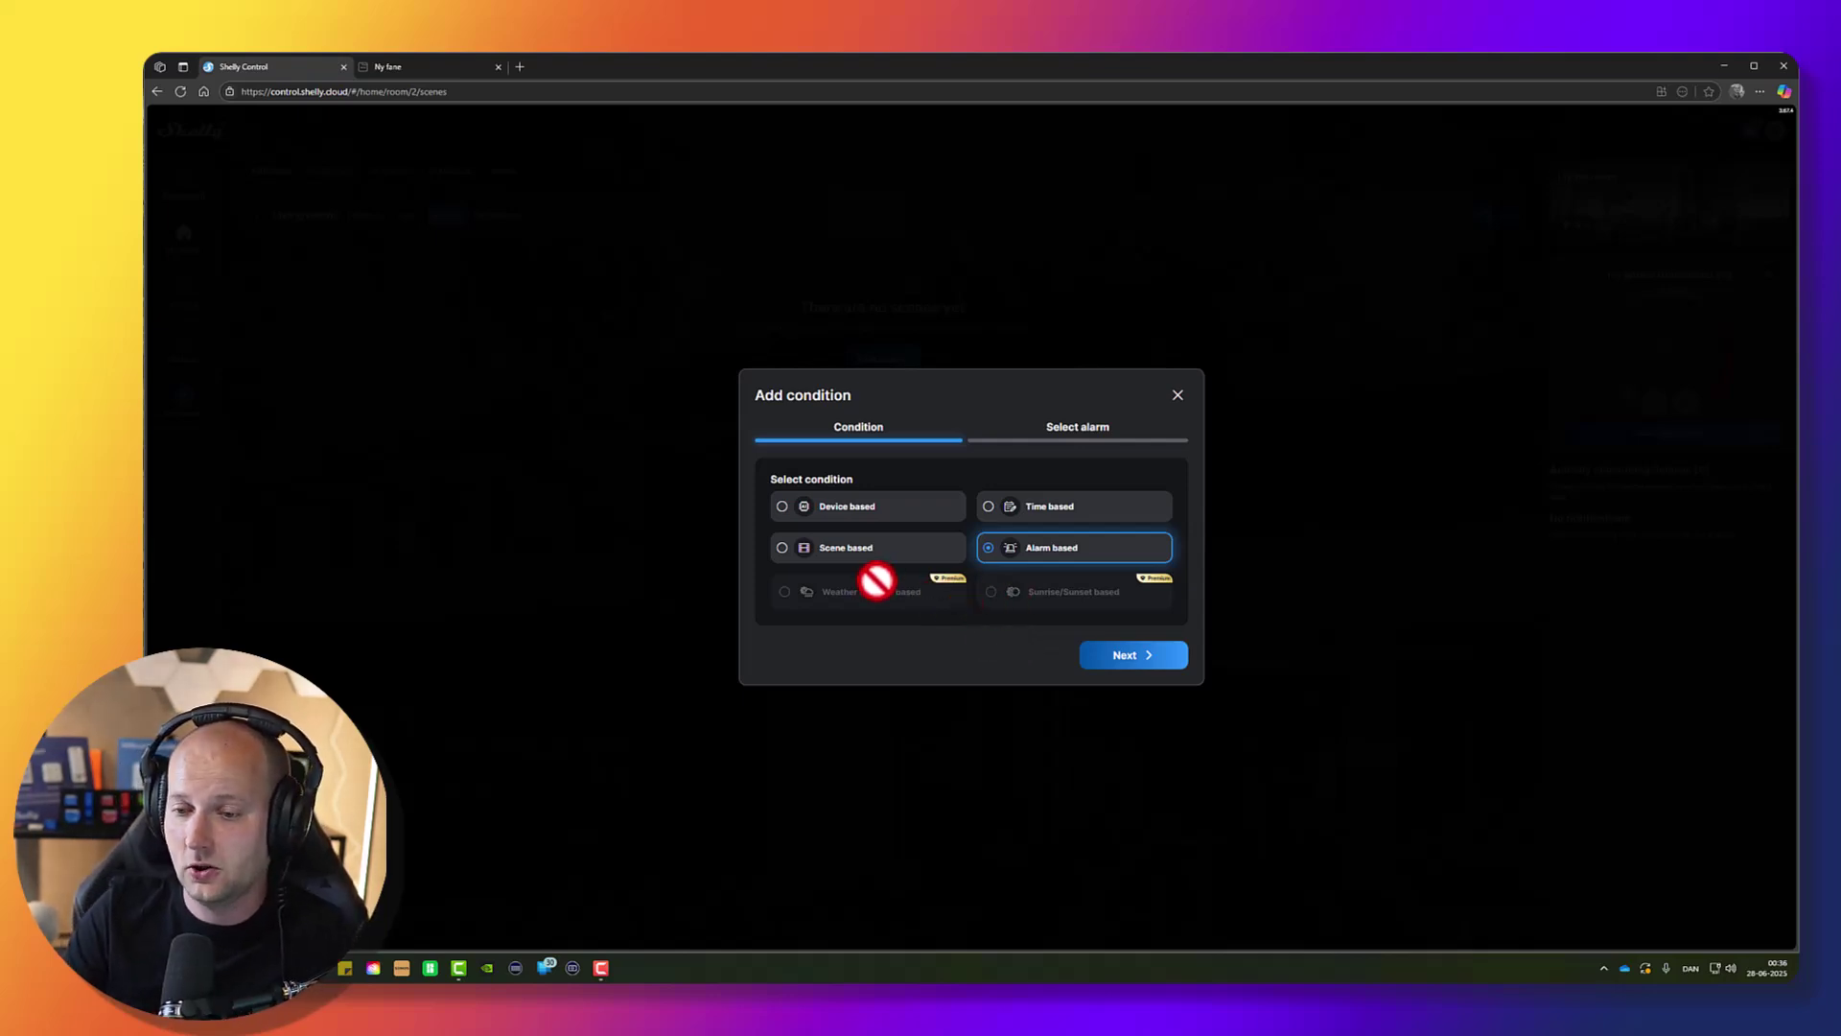
Make the condition device based and choose Shelly BLU Motion from the Living room as its device.
{"action": "left_click", "coordinate": [885, 518]}
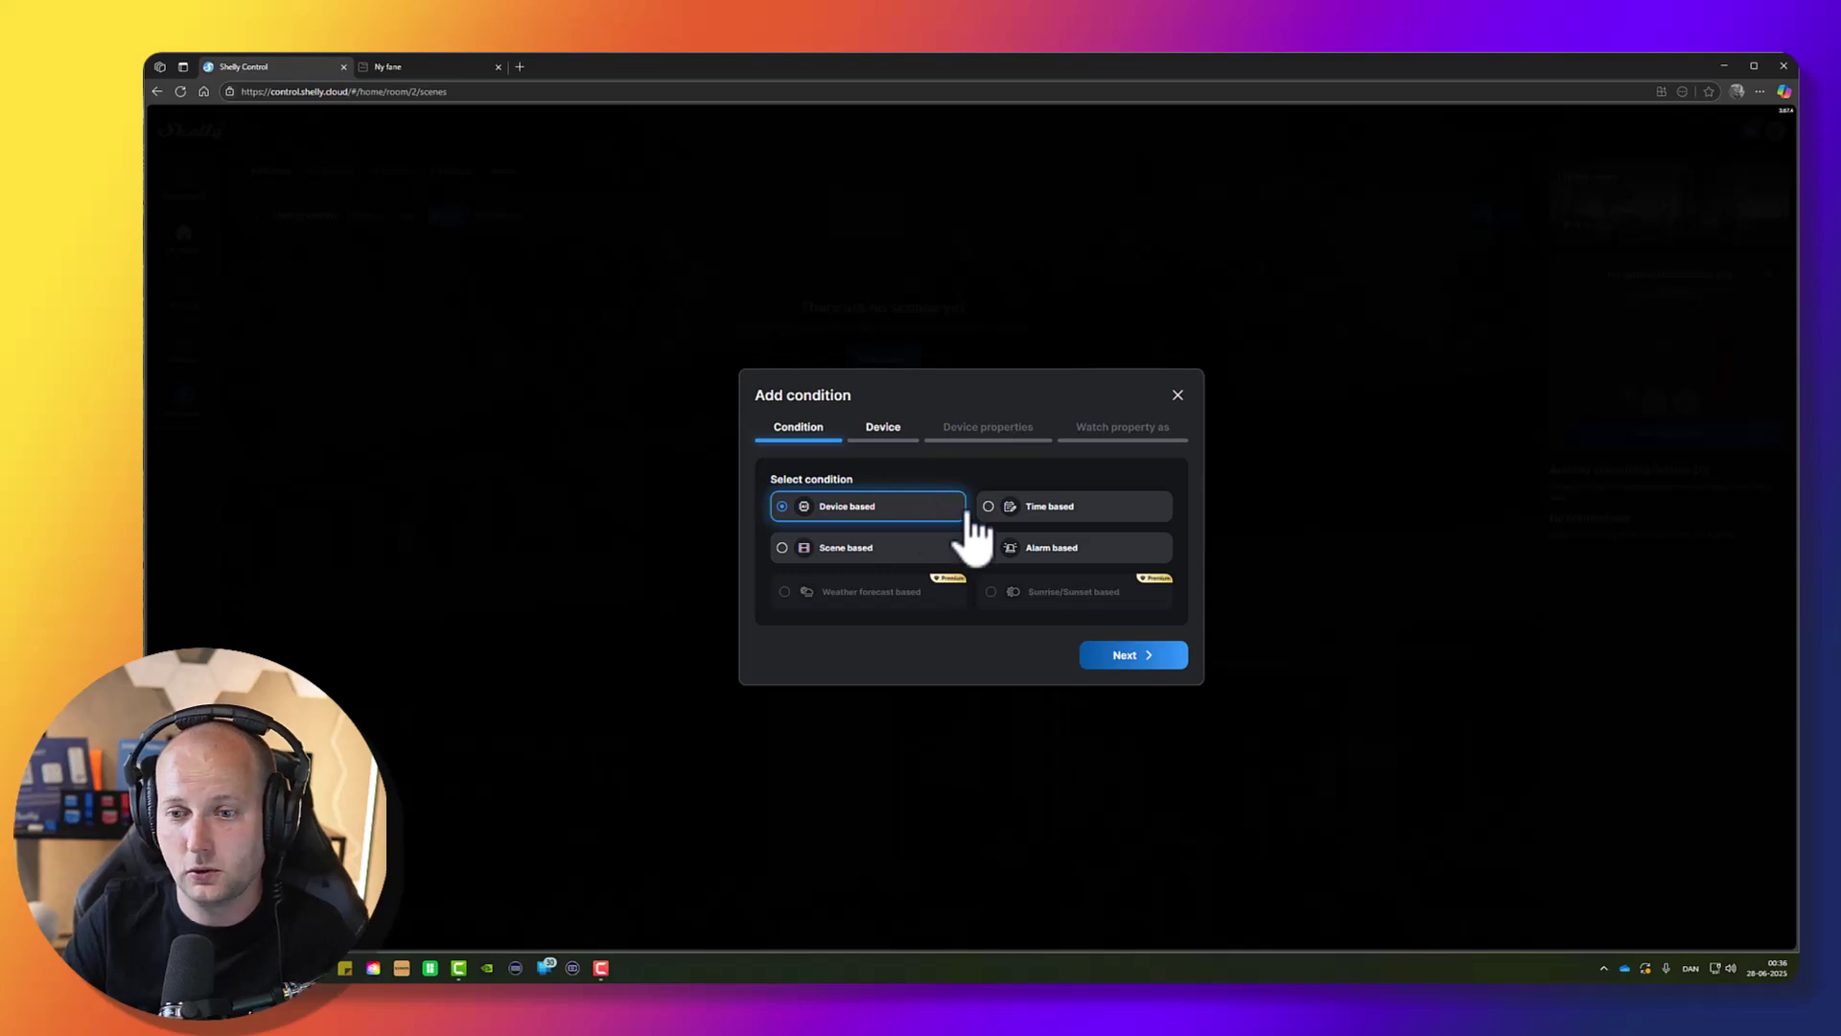
{"action": "left_click", "coordinate": [1139, 657]}
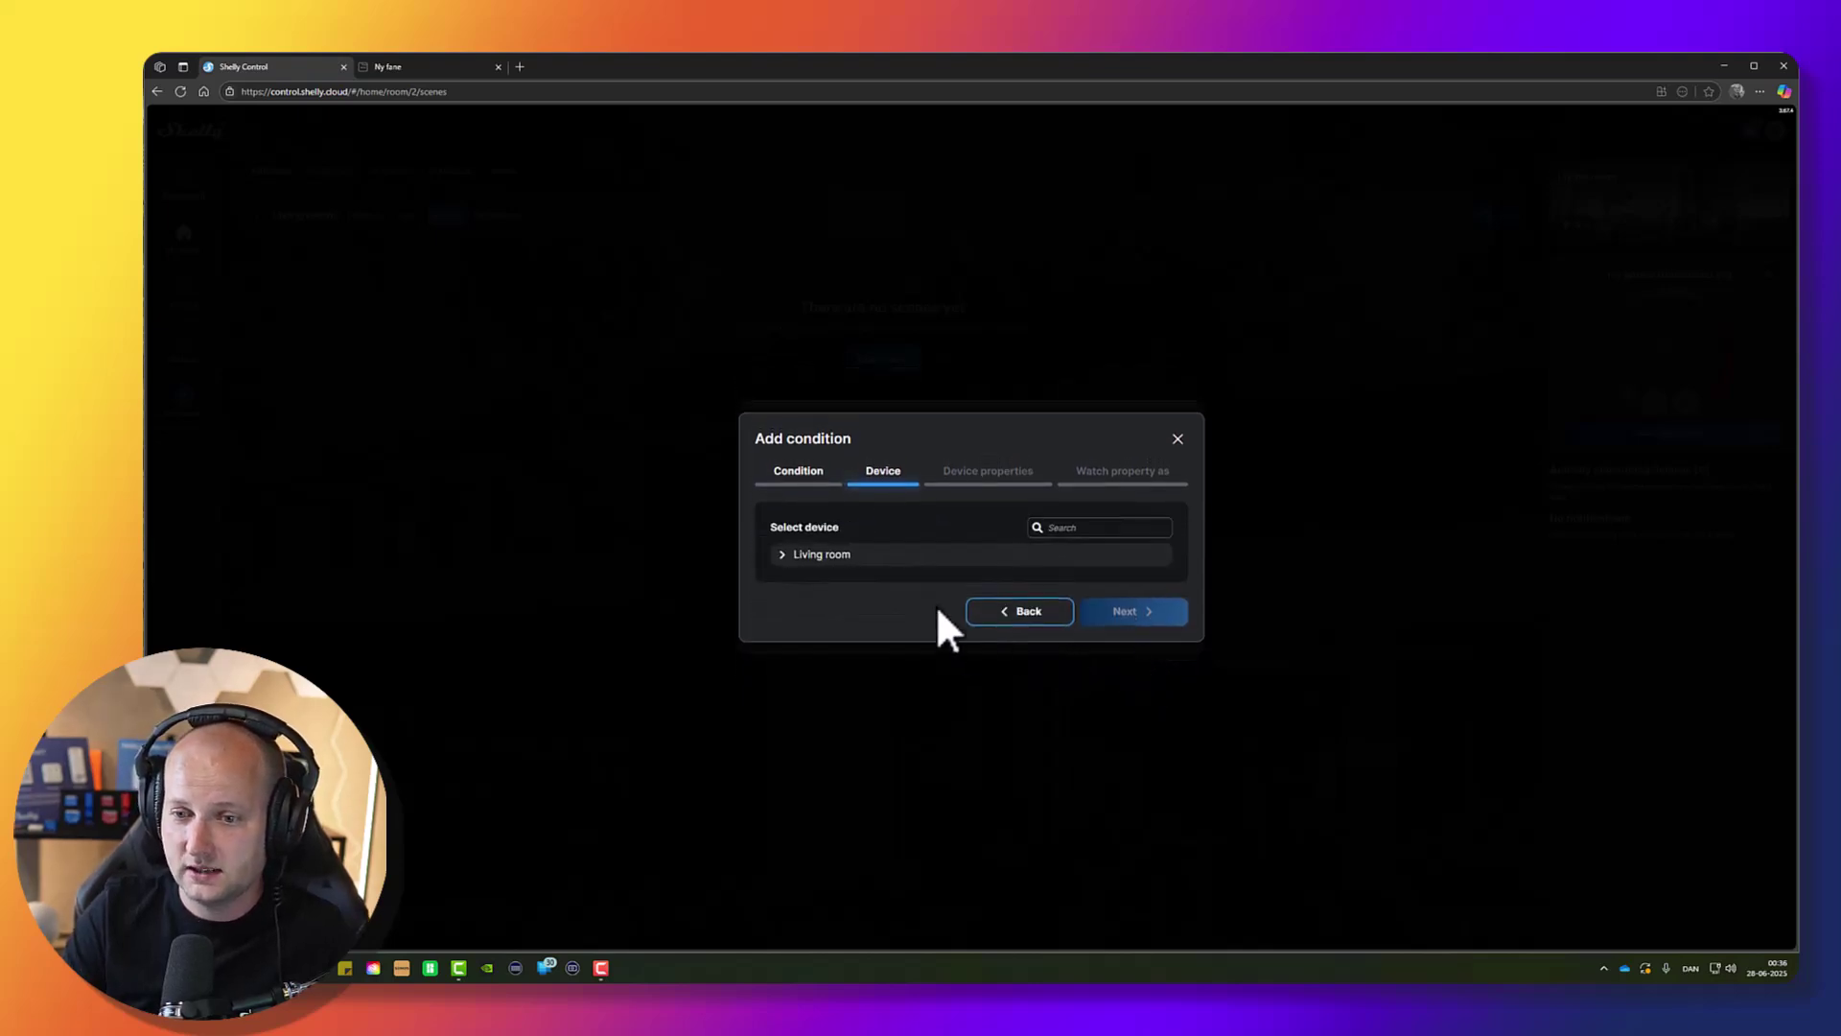
{"action": "left_click", "coordinate": [869, 558]}
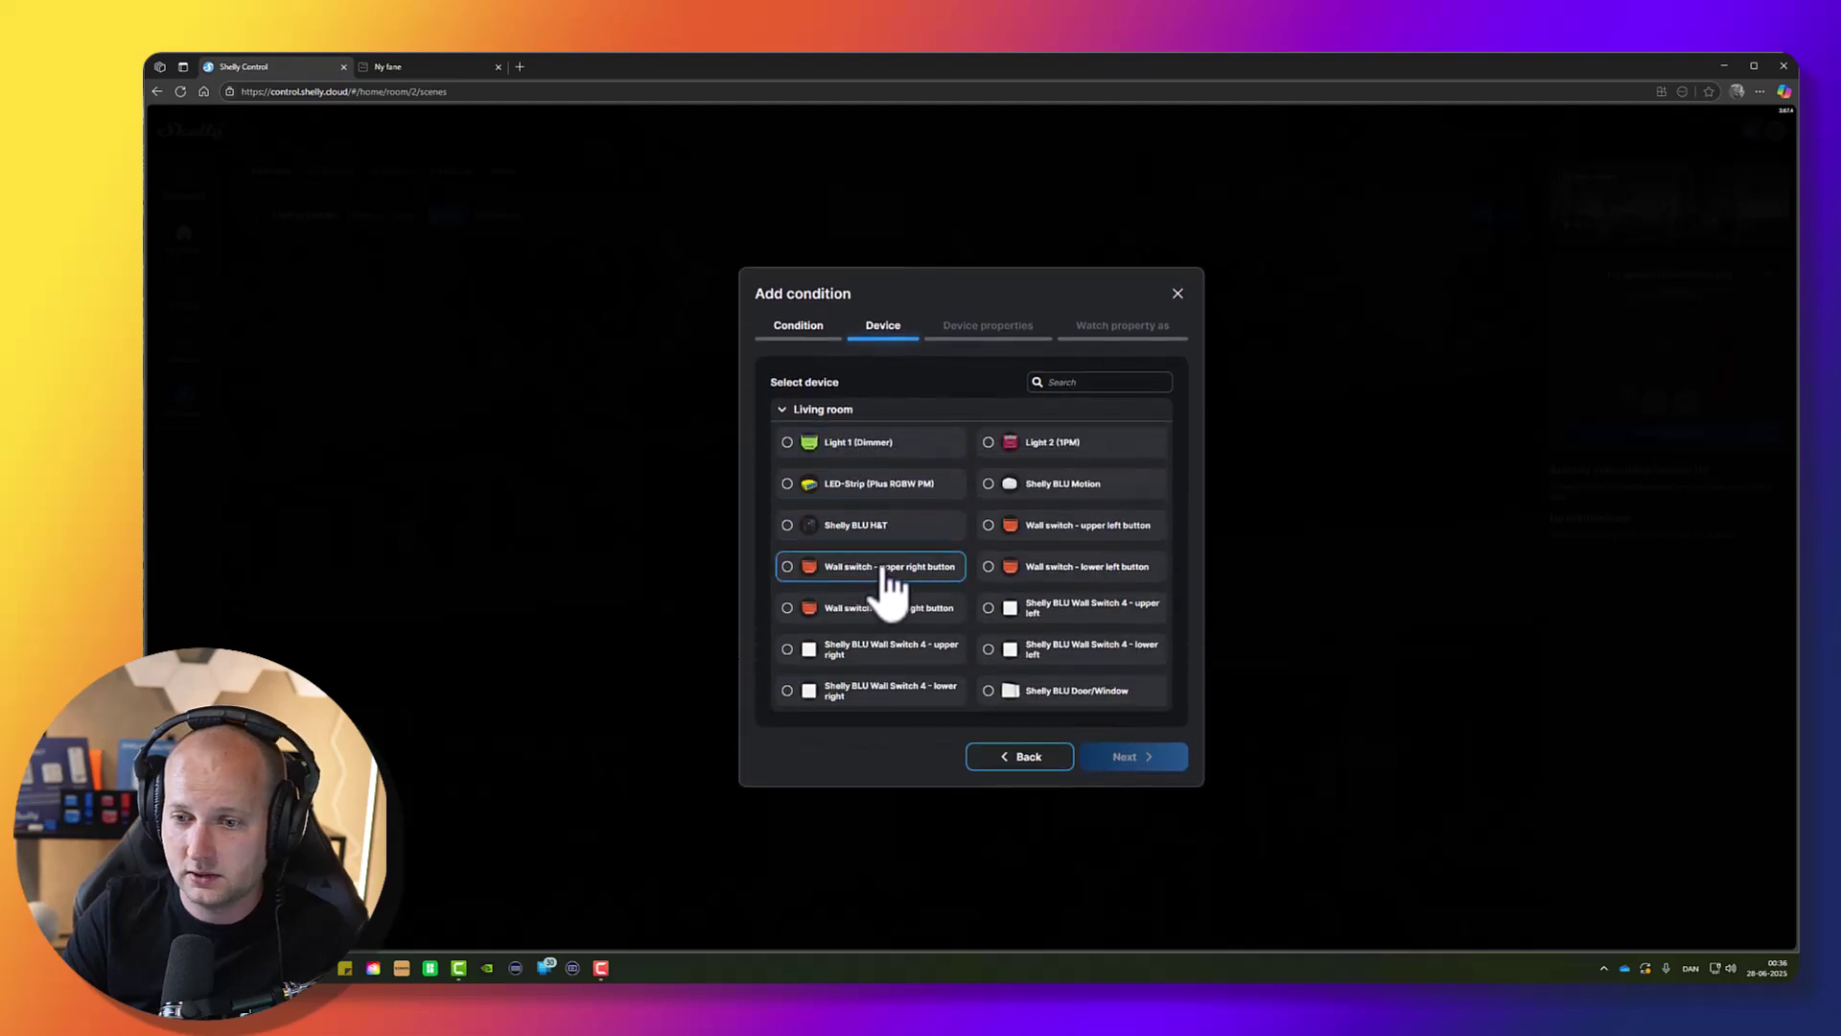
{"action": "left_click", "coordinate": [1022, 487]}
{"action": "left_click", "coordinate": [1143, 758]}
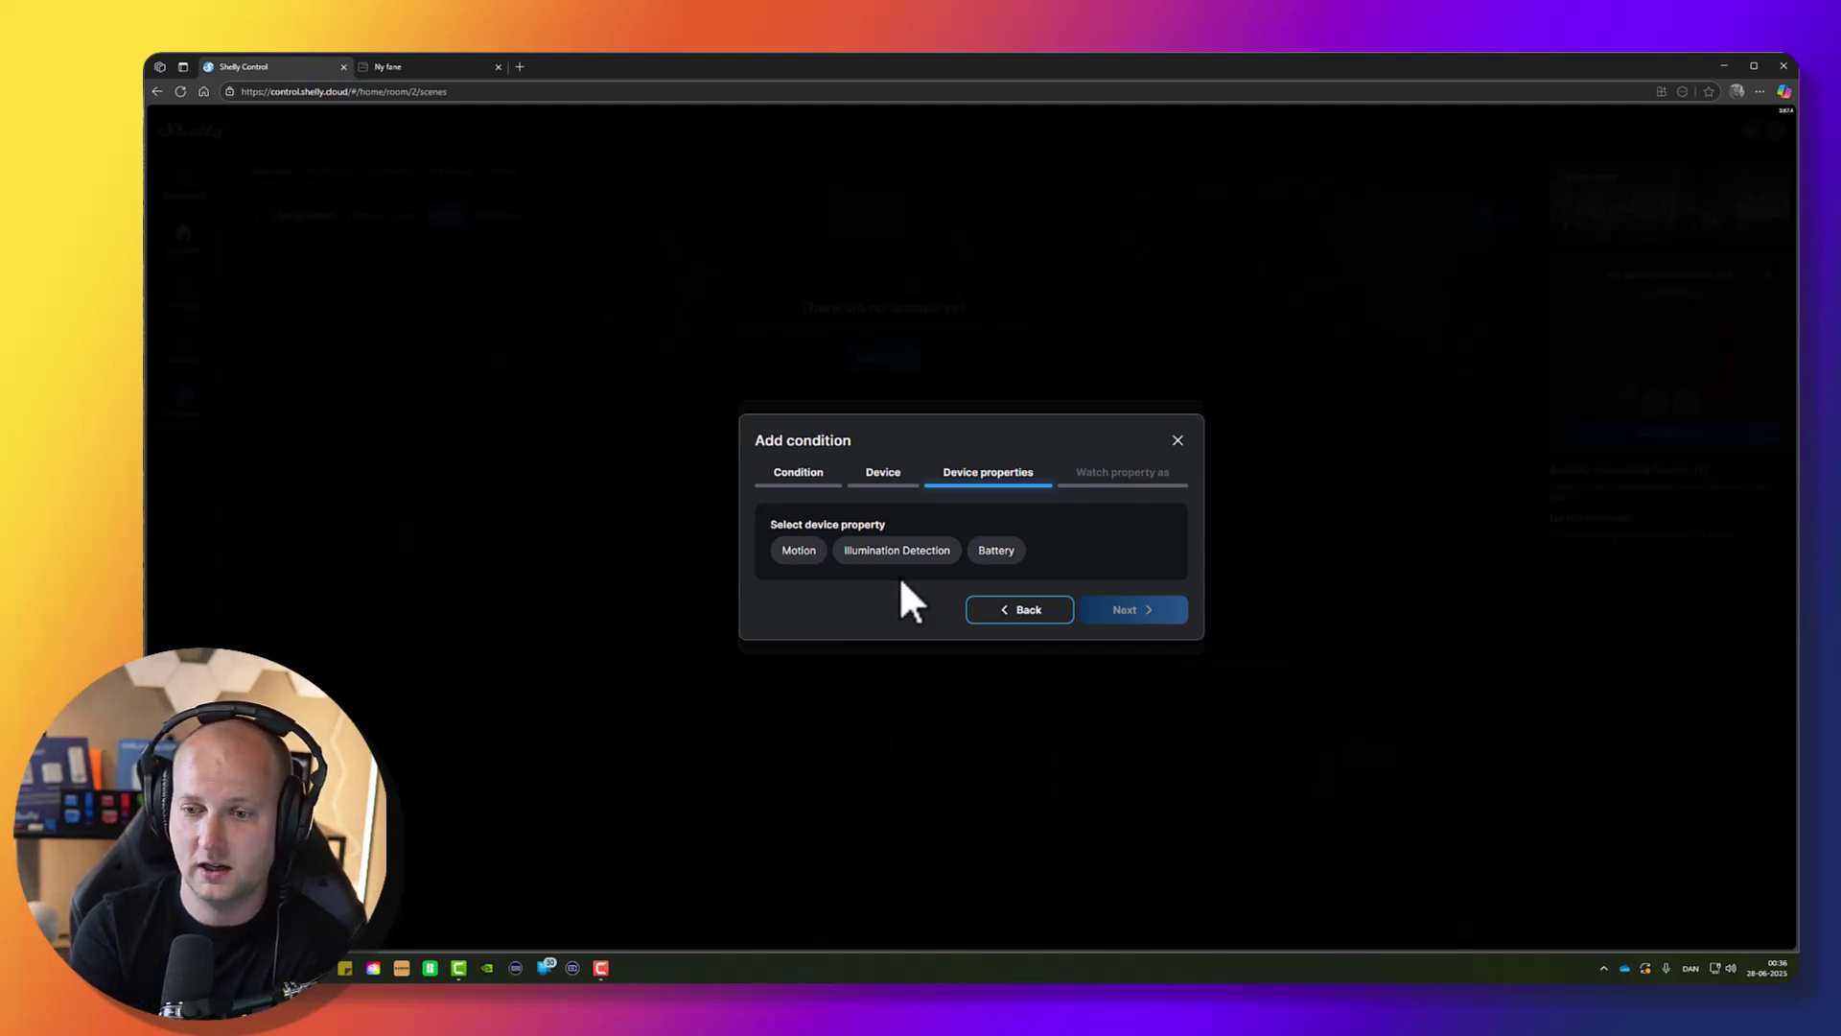
{"action": "left_click", "coordinate": [787, 566]}
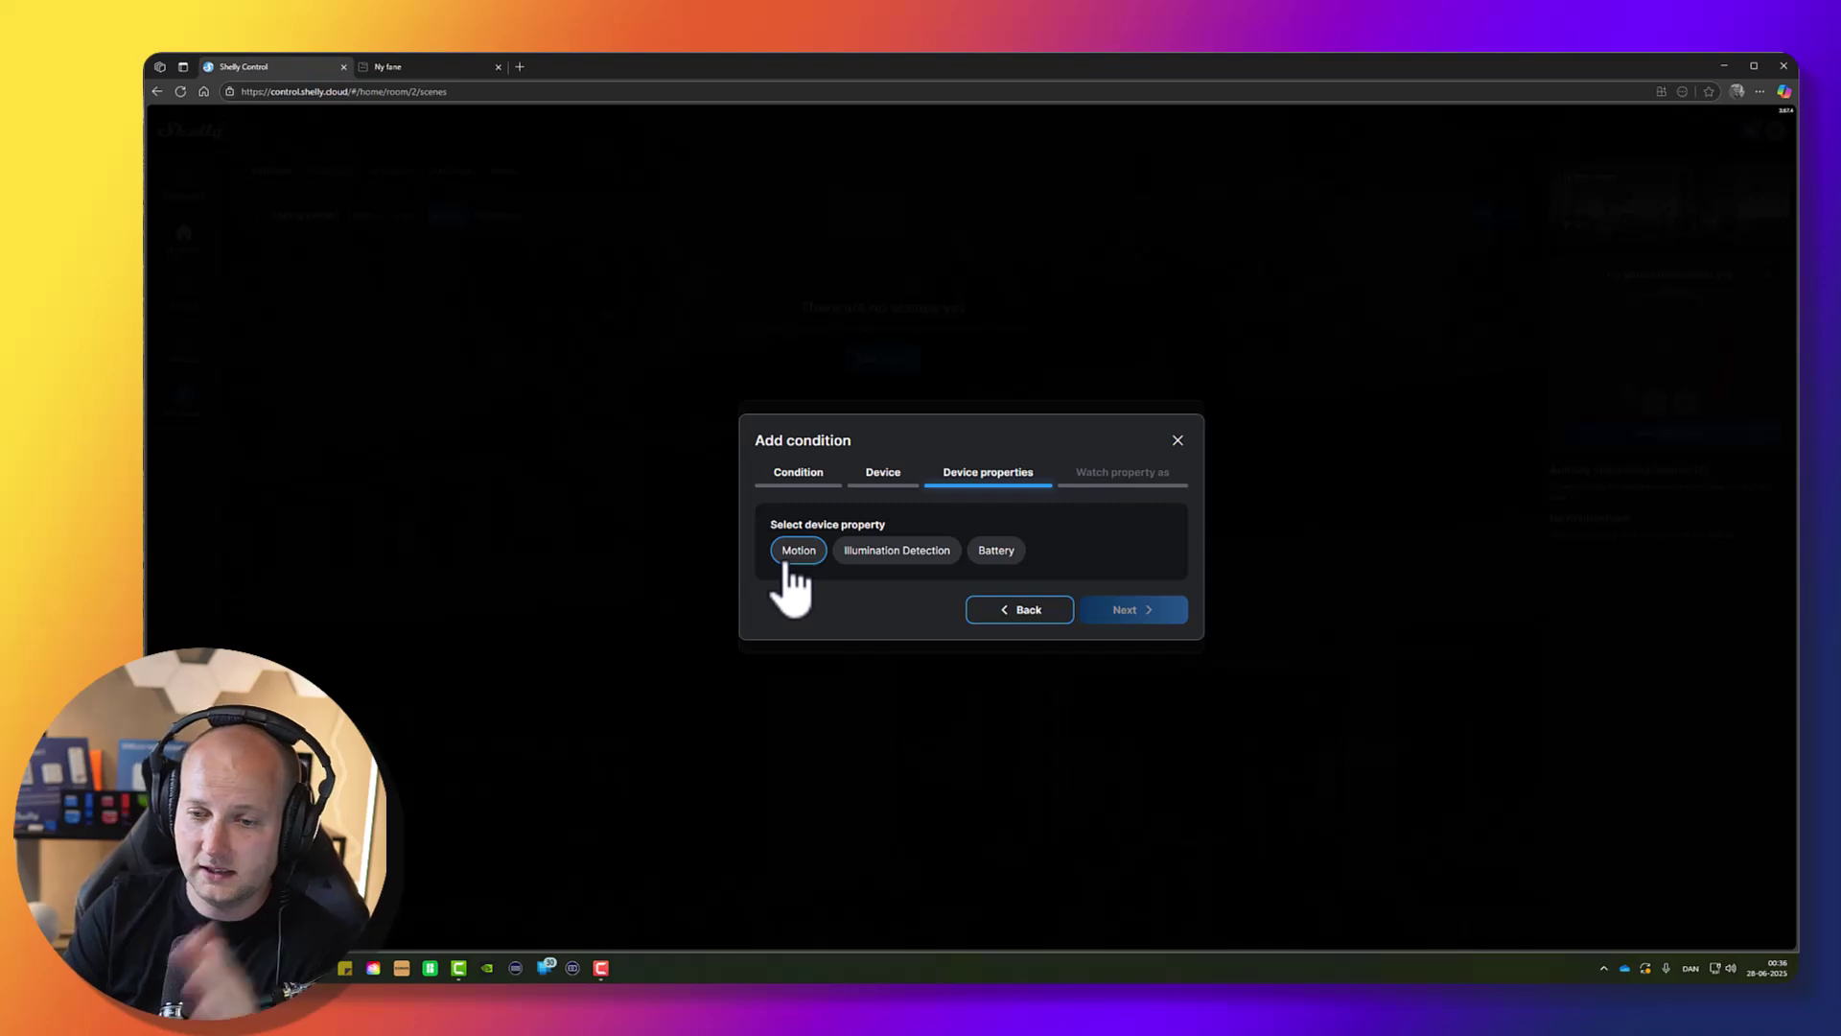
{"action": "left_click", "coordinate": [917, 525]}
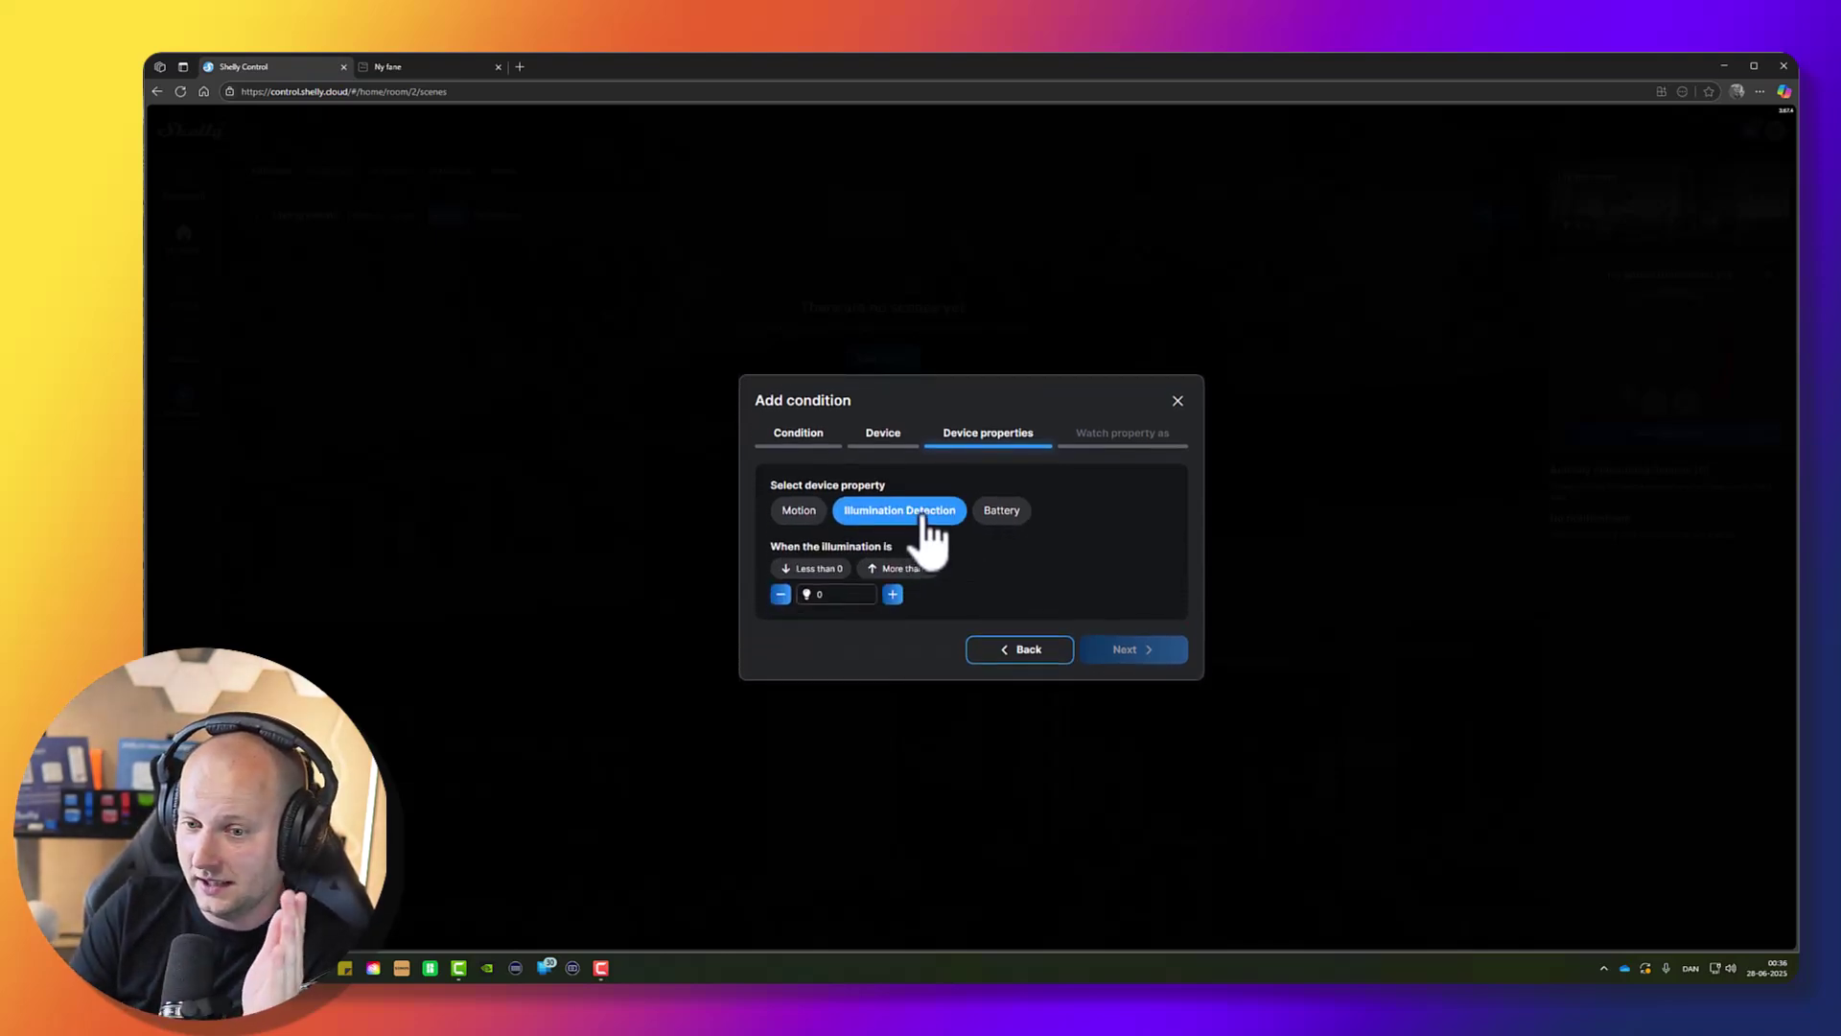
{"action": "left_click", "coordinate": [1000, 516]}
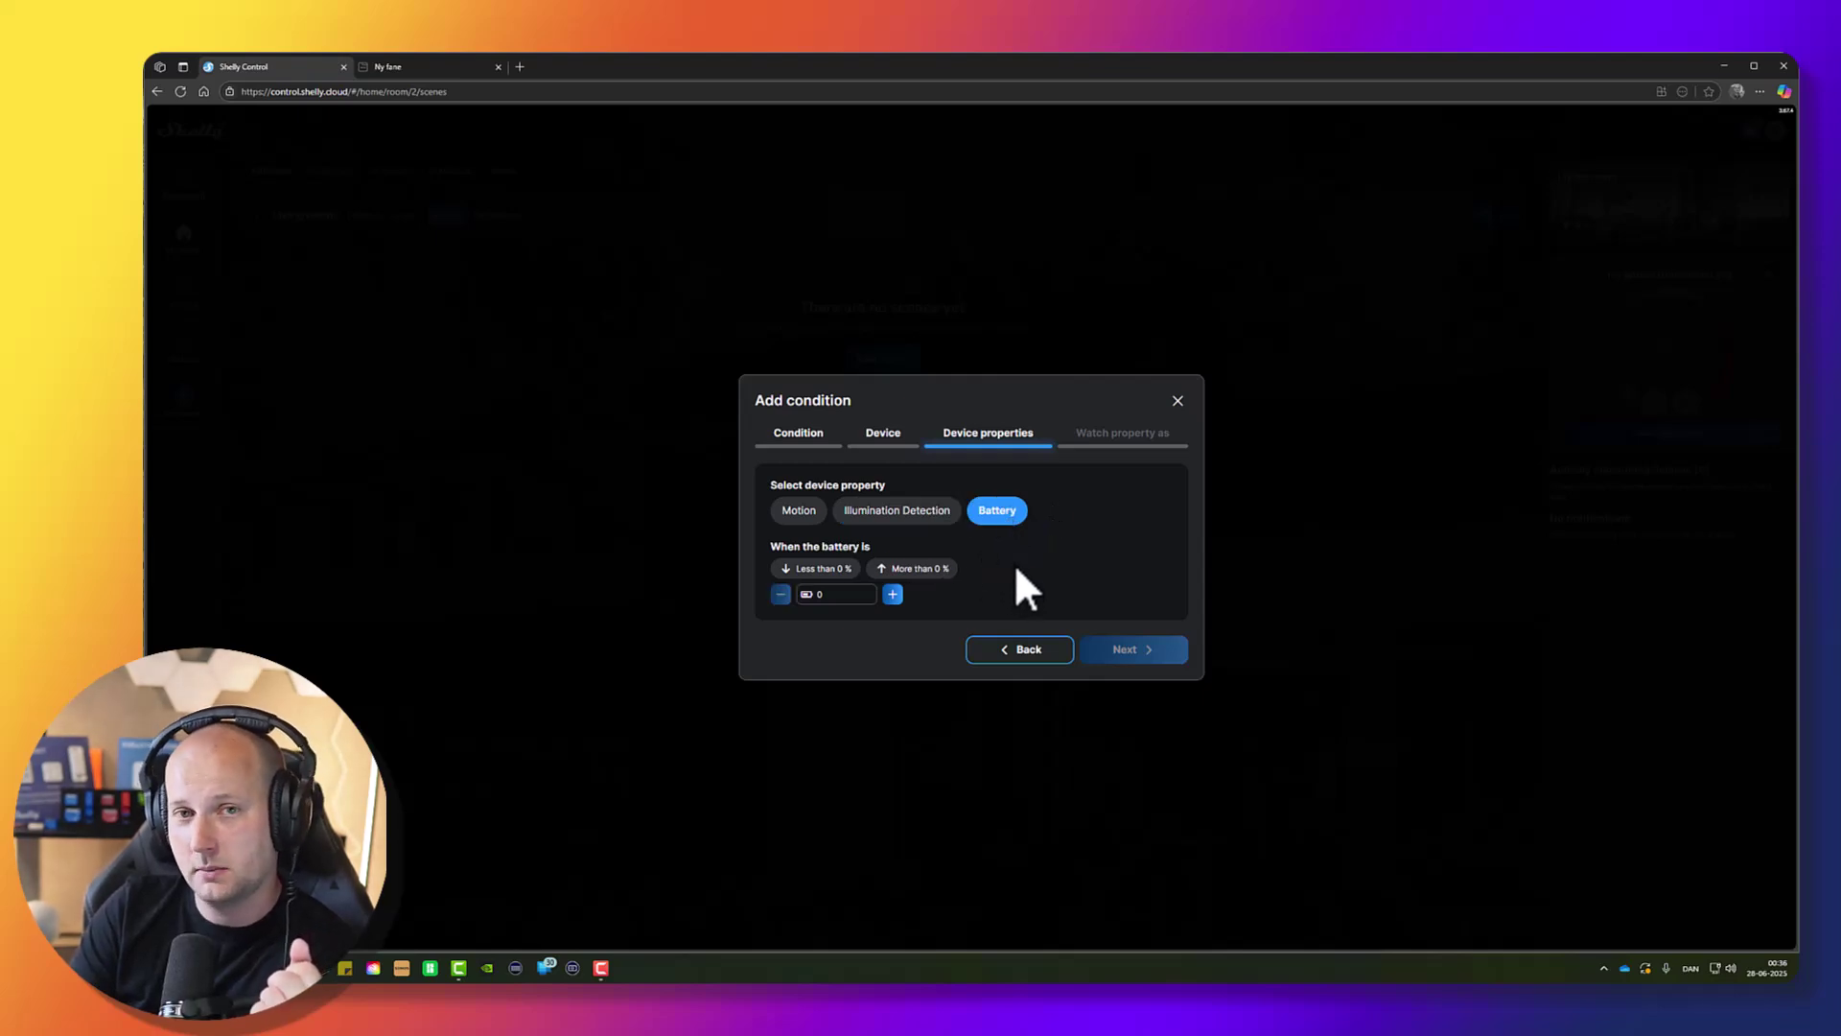
Set the Motion property to detected motion, watch it as a trigger, and save the condition.
{"action": "left_click", "coordinate": [806, 512]}
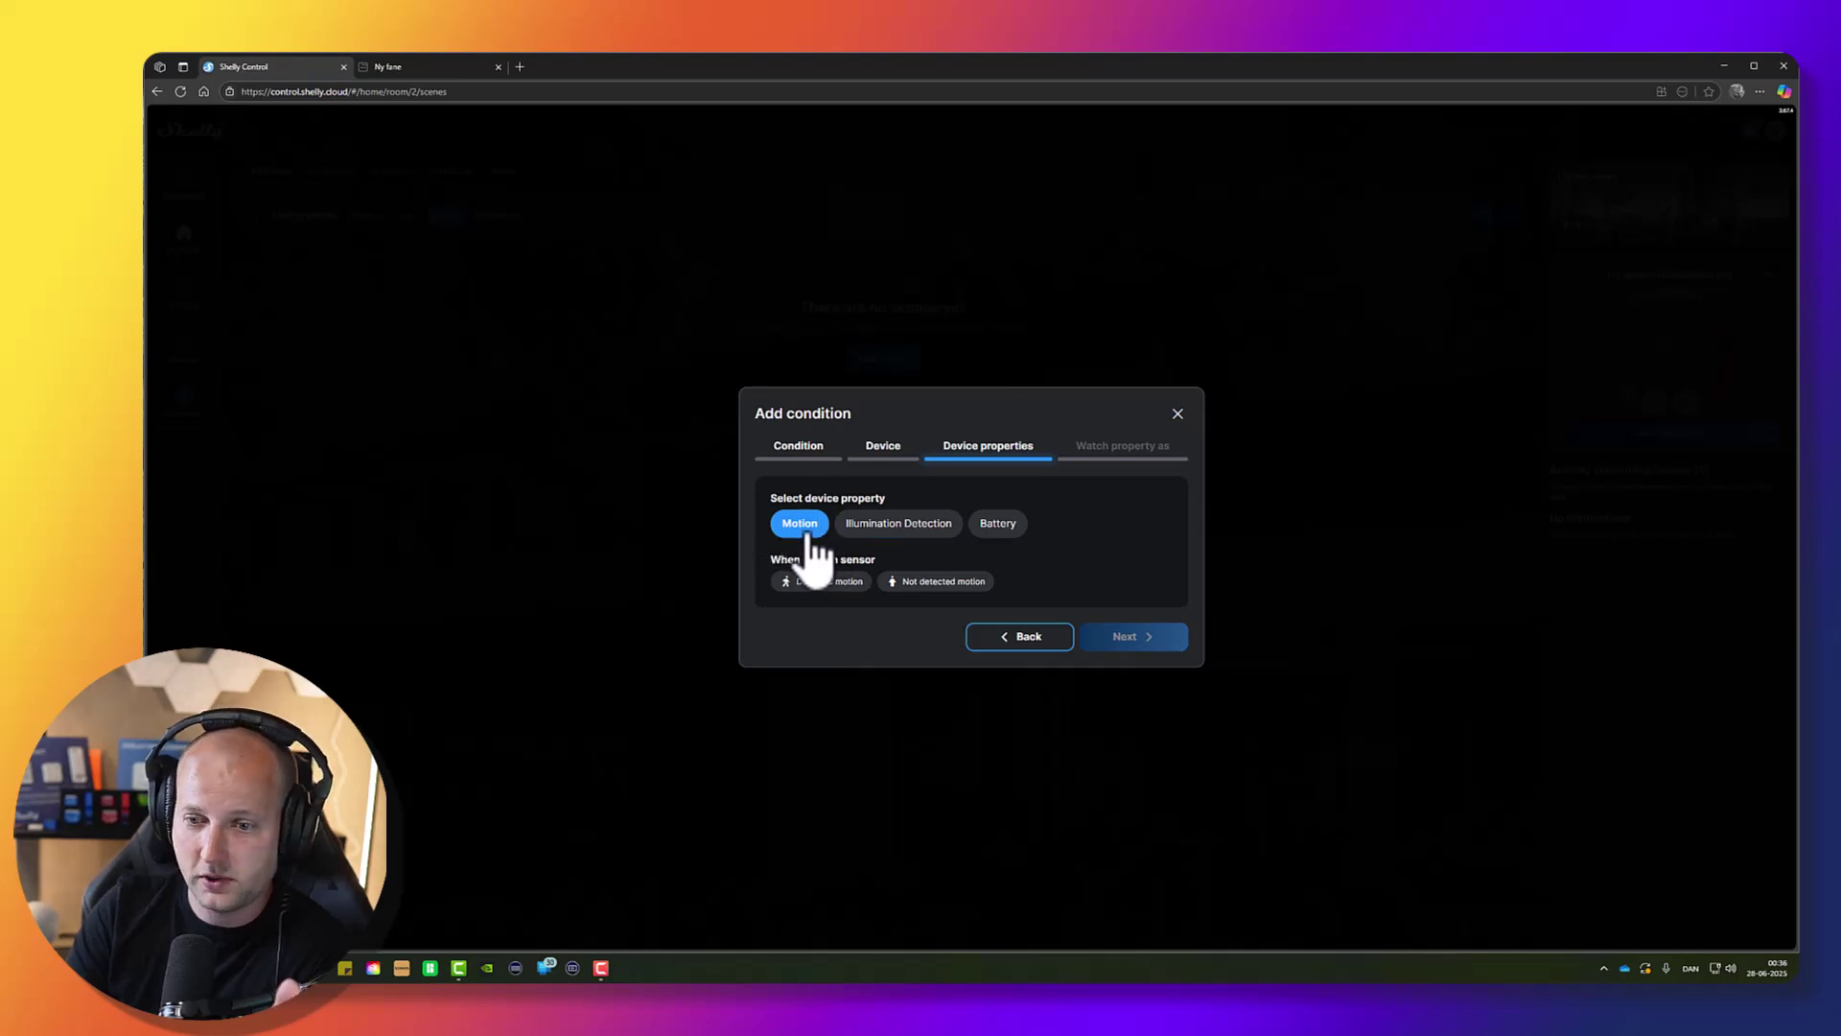
{"action": "left_click", "coordinate": [811, 583]}
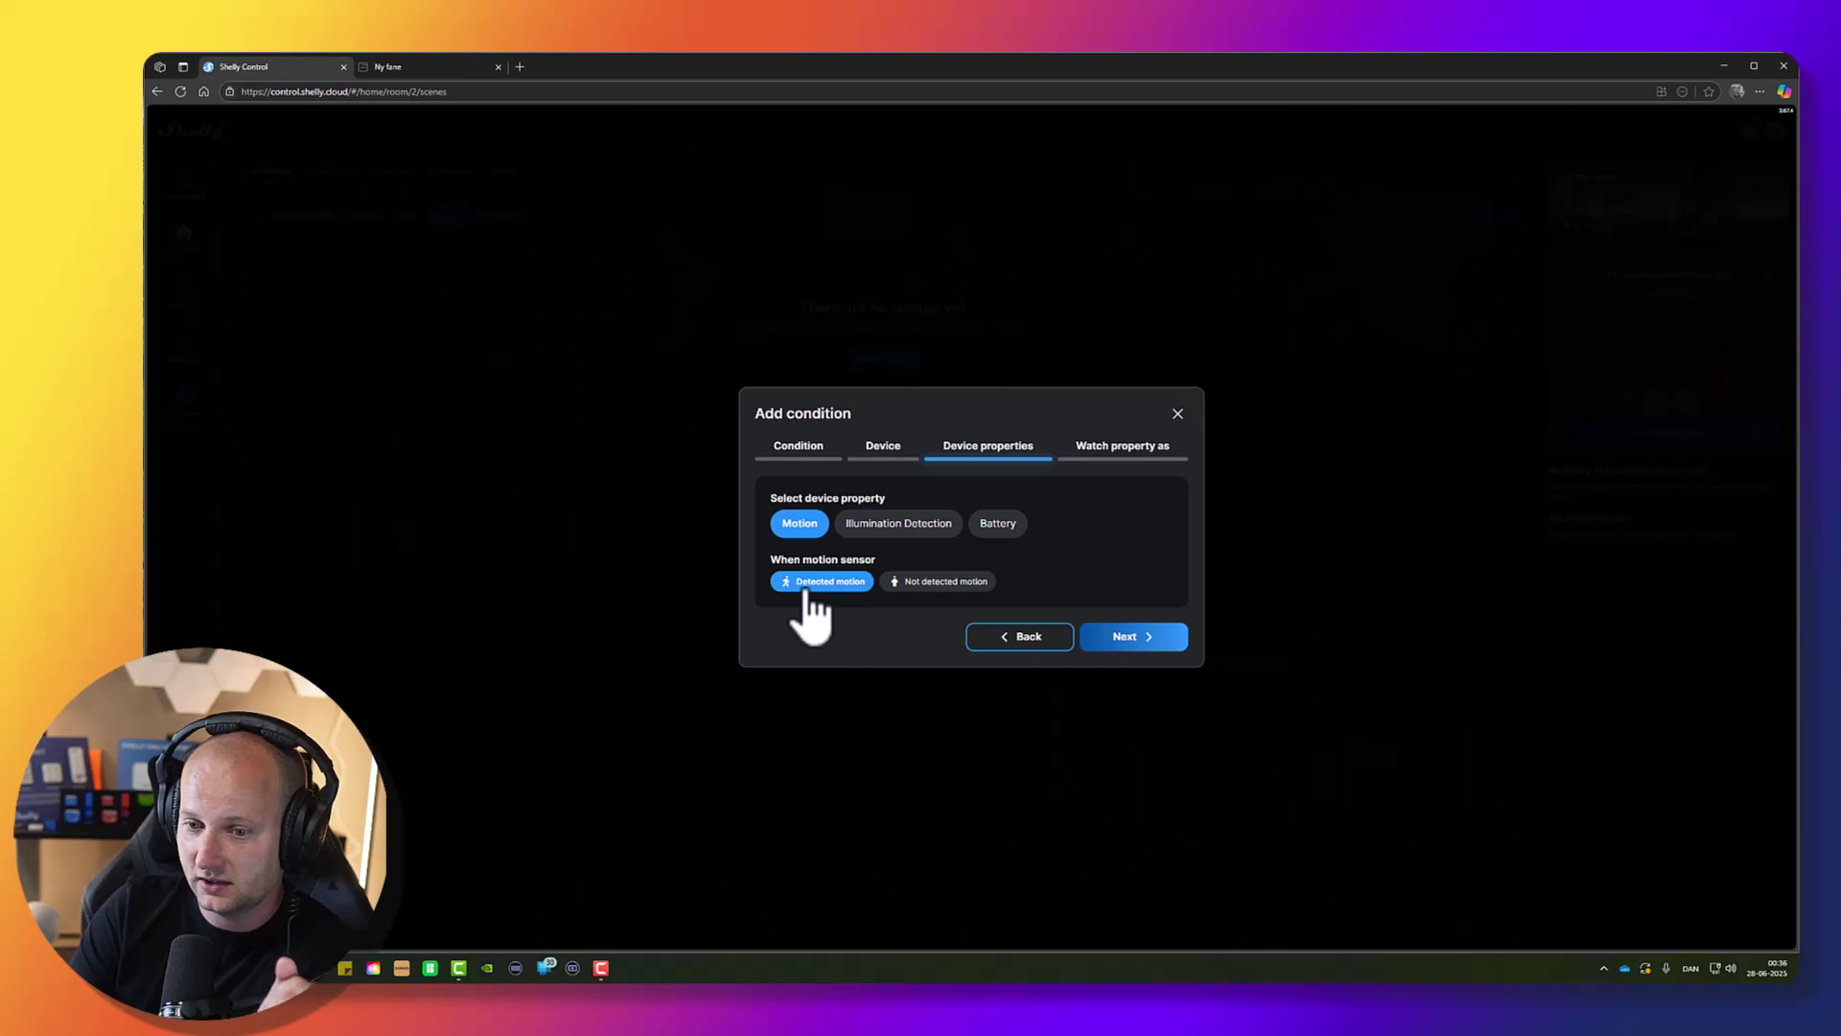
{"action": "left_click", "coordinate": [1146, 640]}
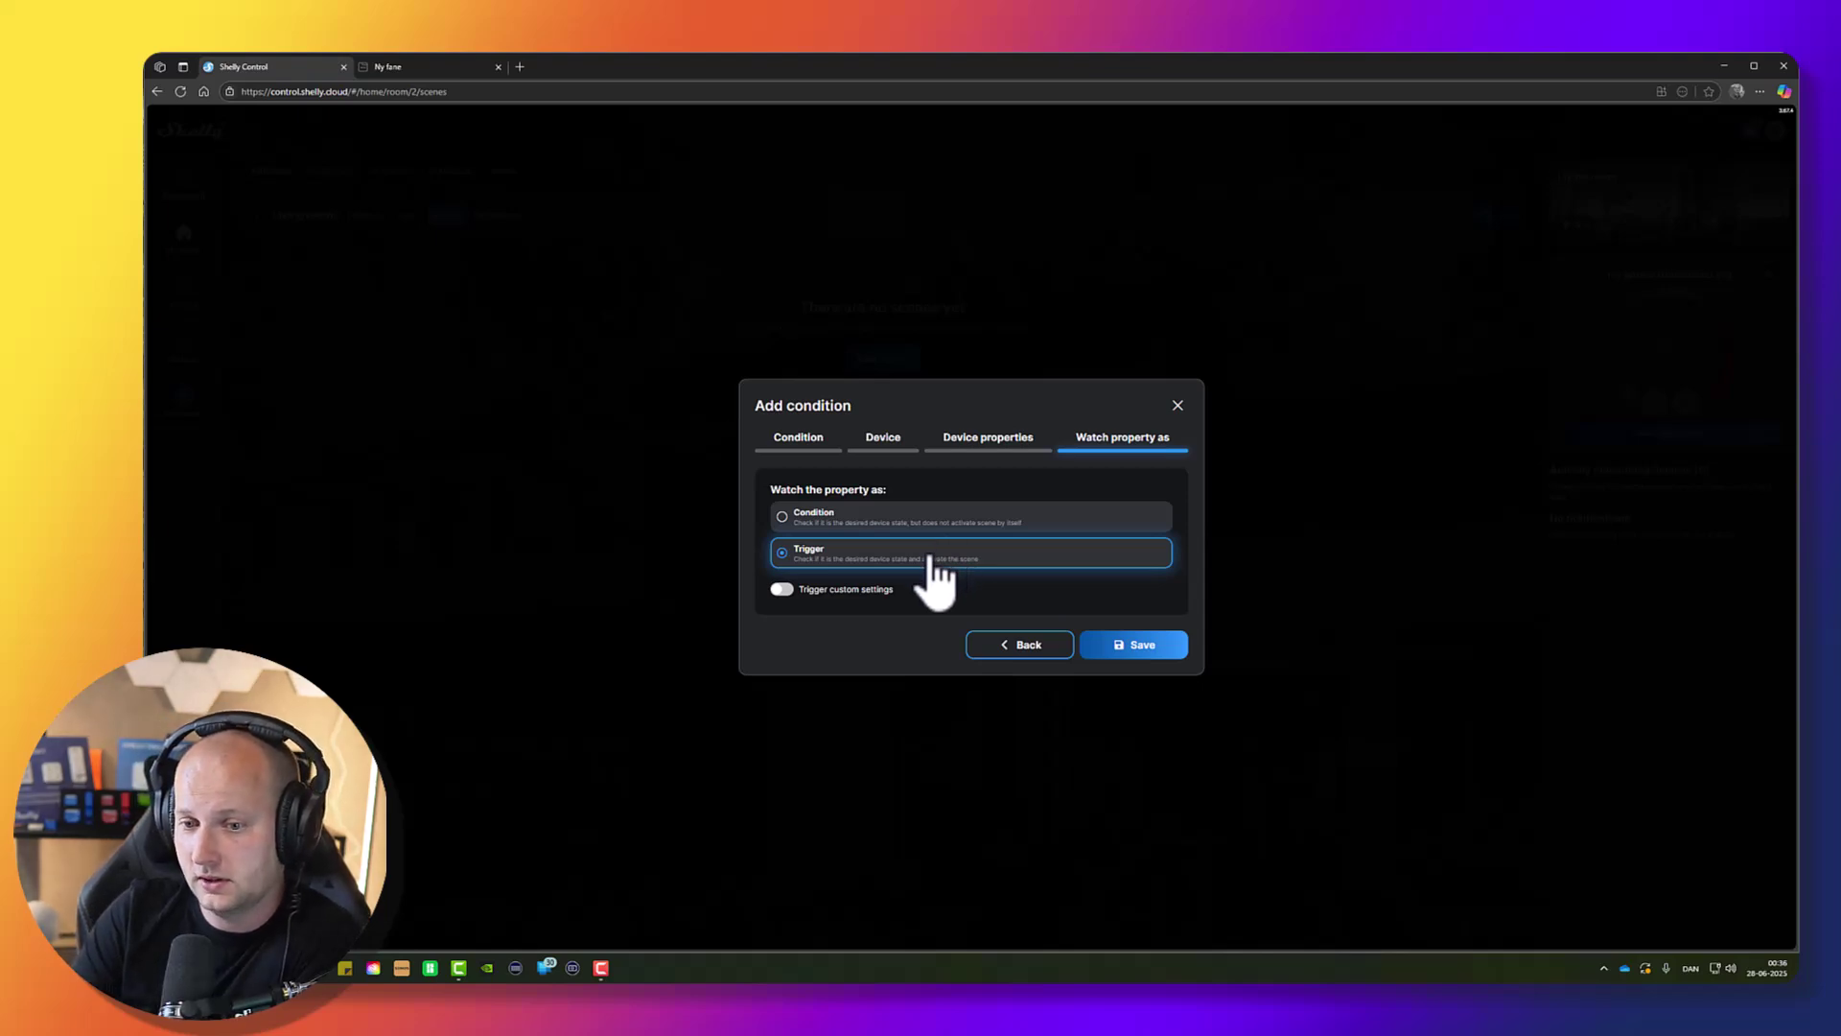
{"action": "left_click", "coordinate": [846, 526]}
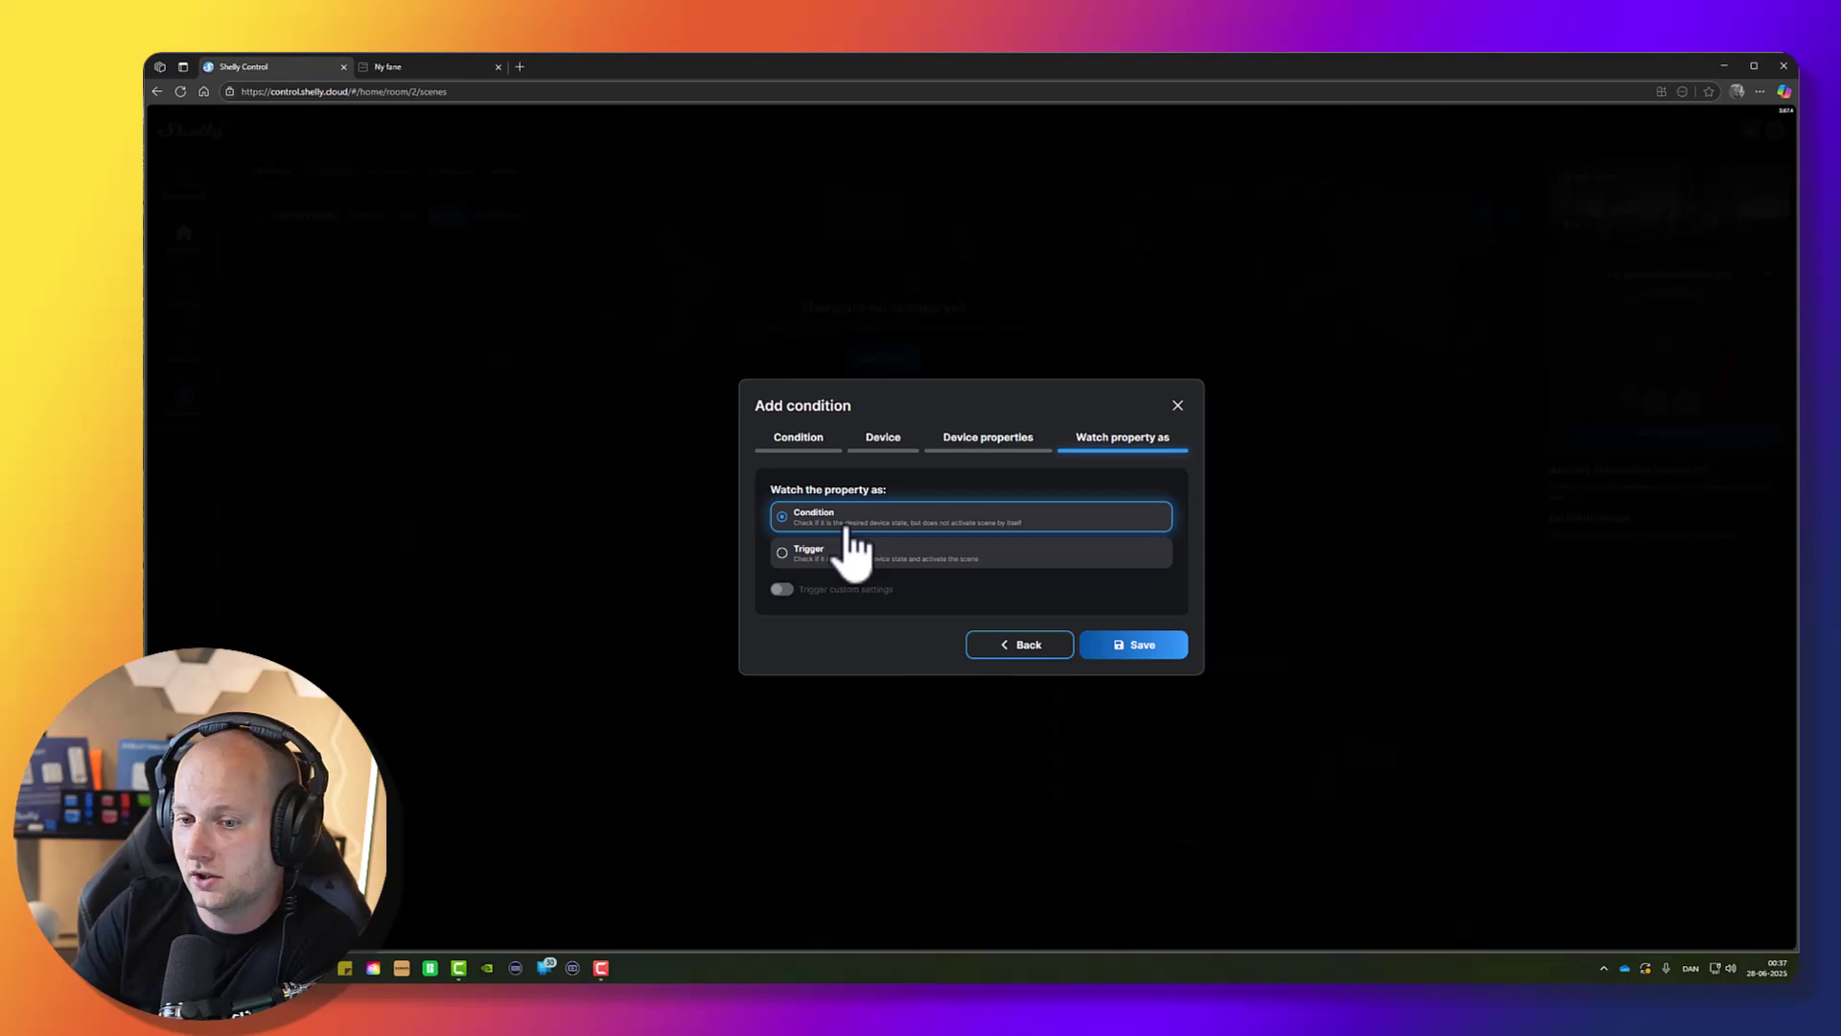
{"action": "left_click", "coordinate": [863, 552]}
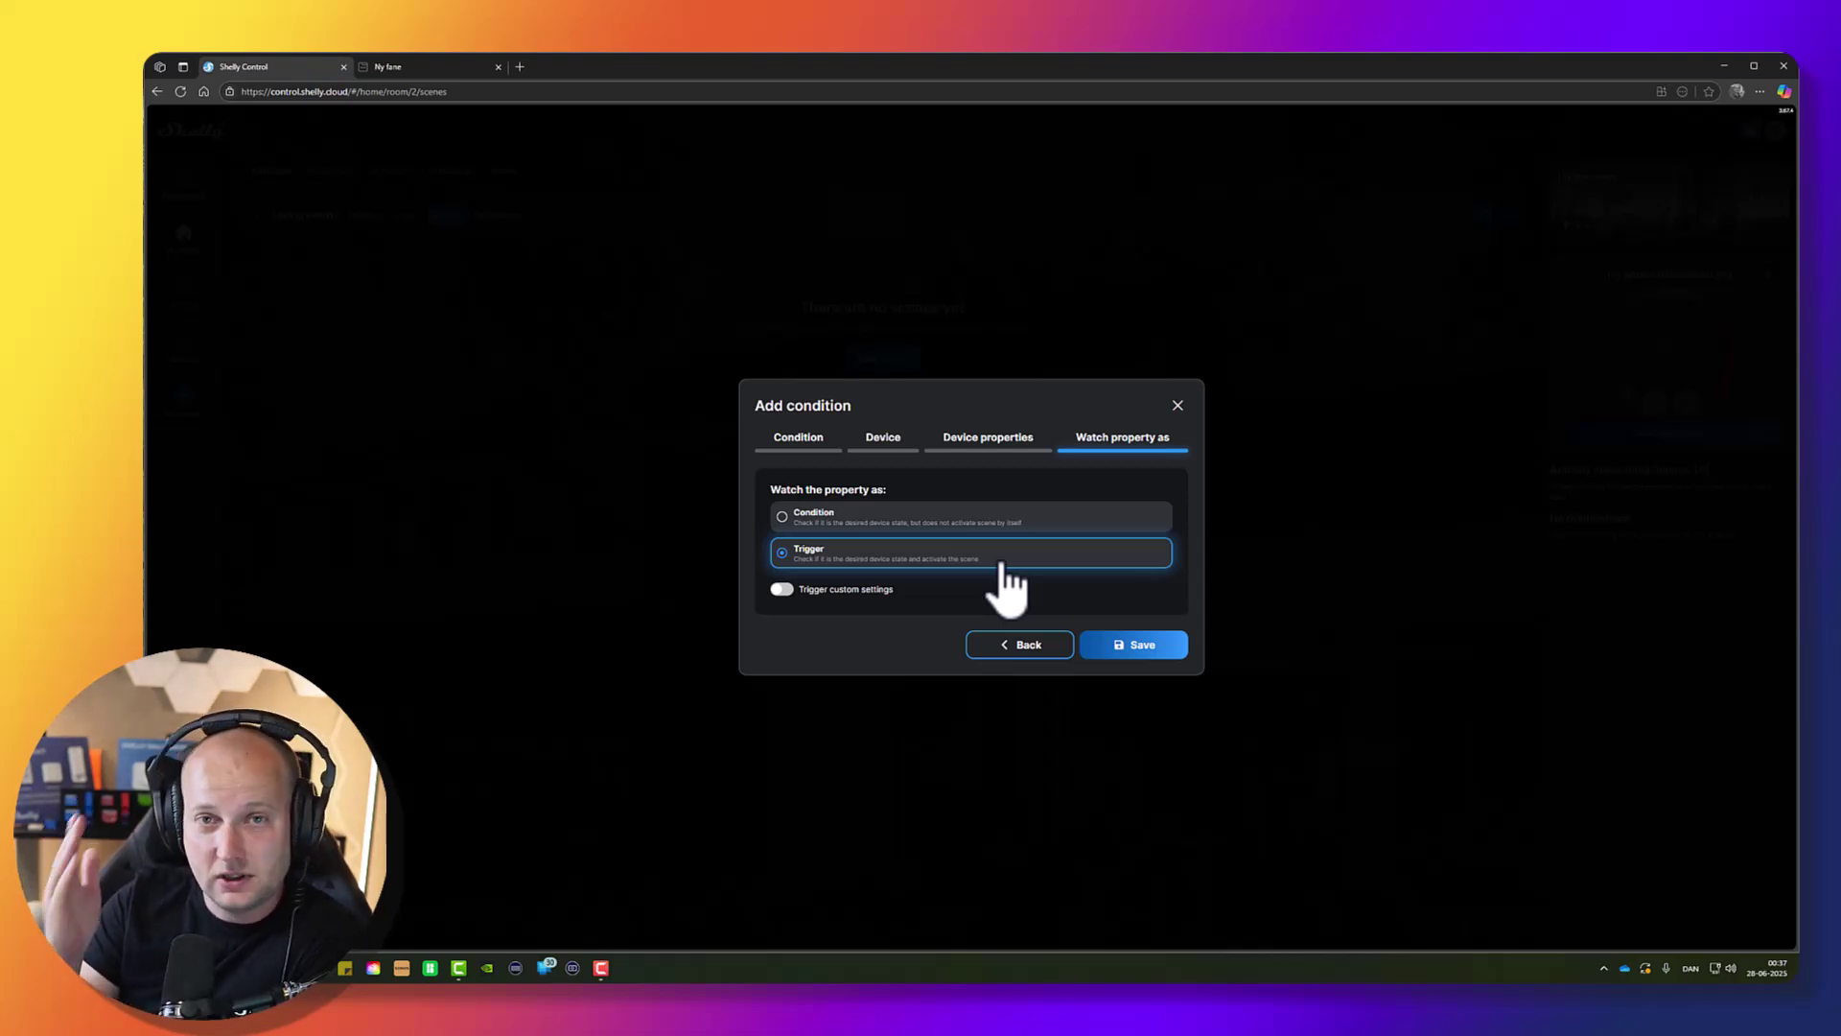
{"action": "left_click", "coordinate": [1137, 645]}
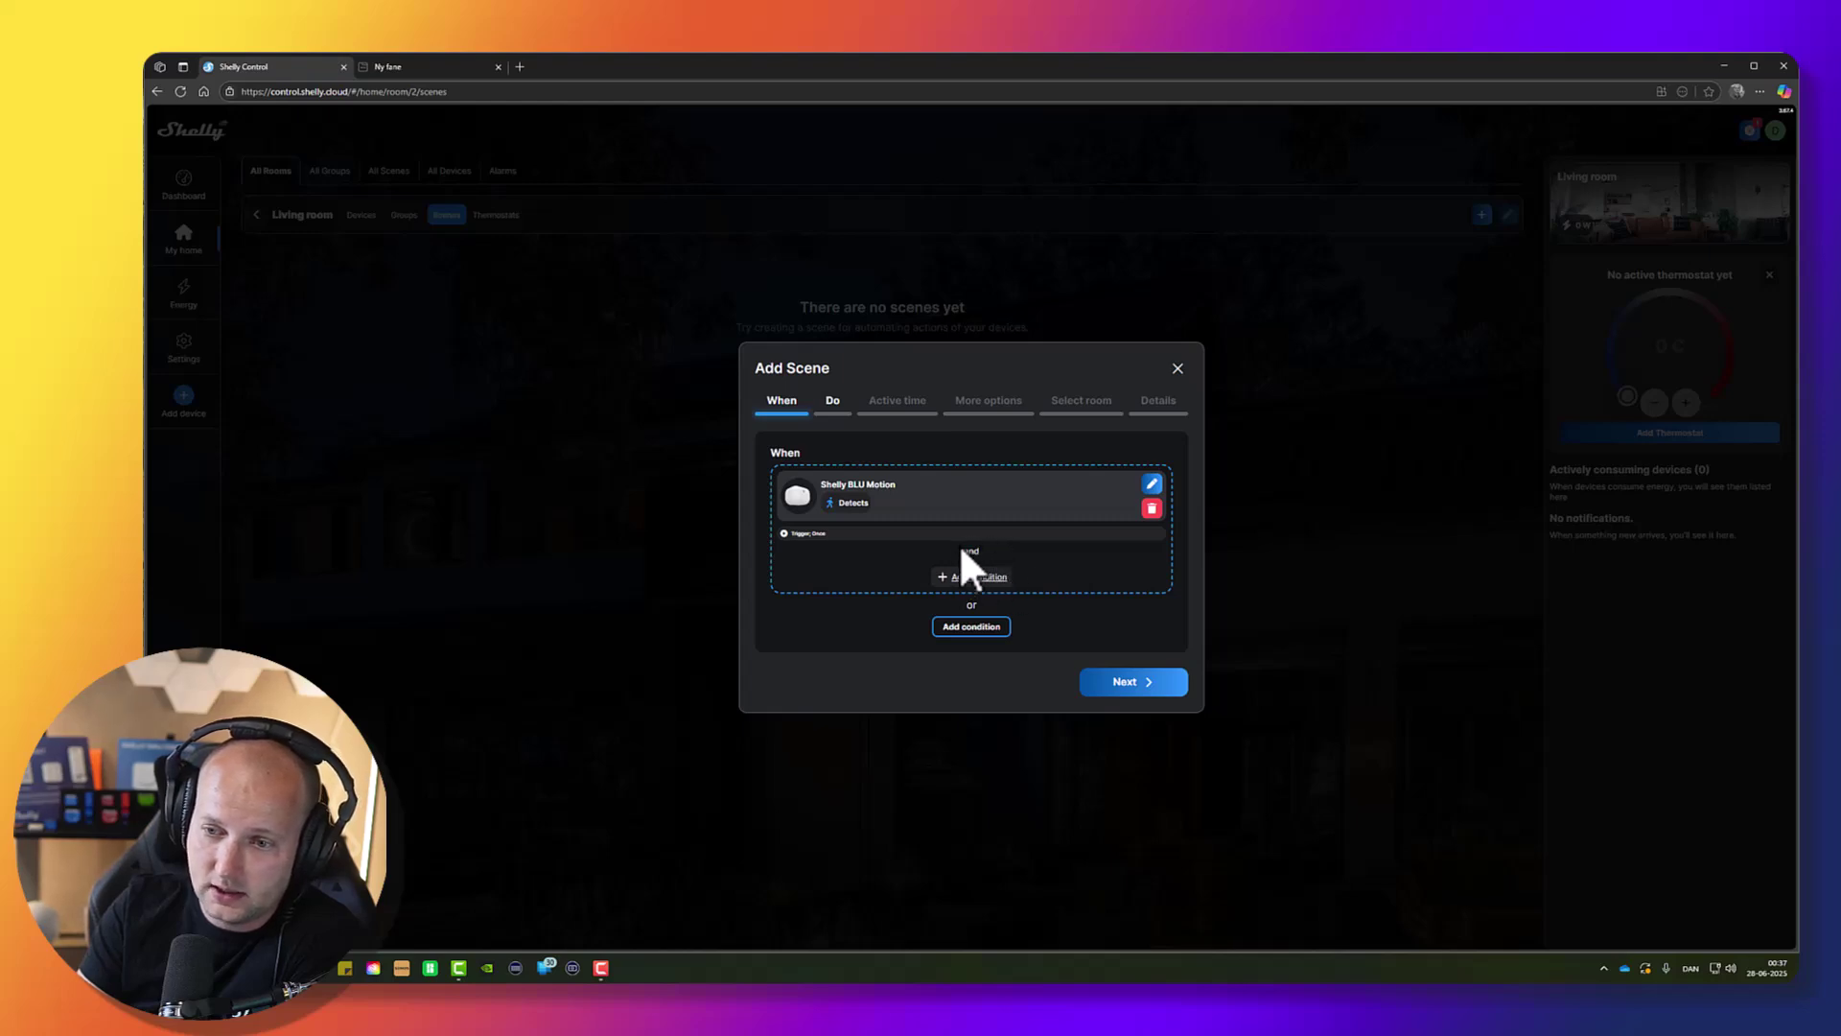
Add a second device-based condition to the same "and" group, using Shelly BLU Motion from the Living room.
{"action": "left_click", "coordinate": [980, 580]}
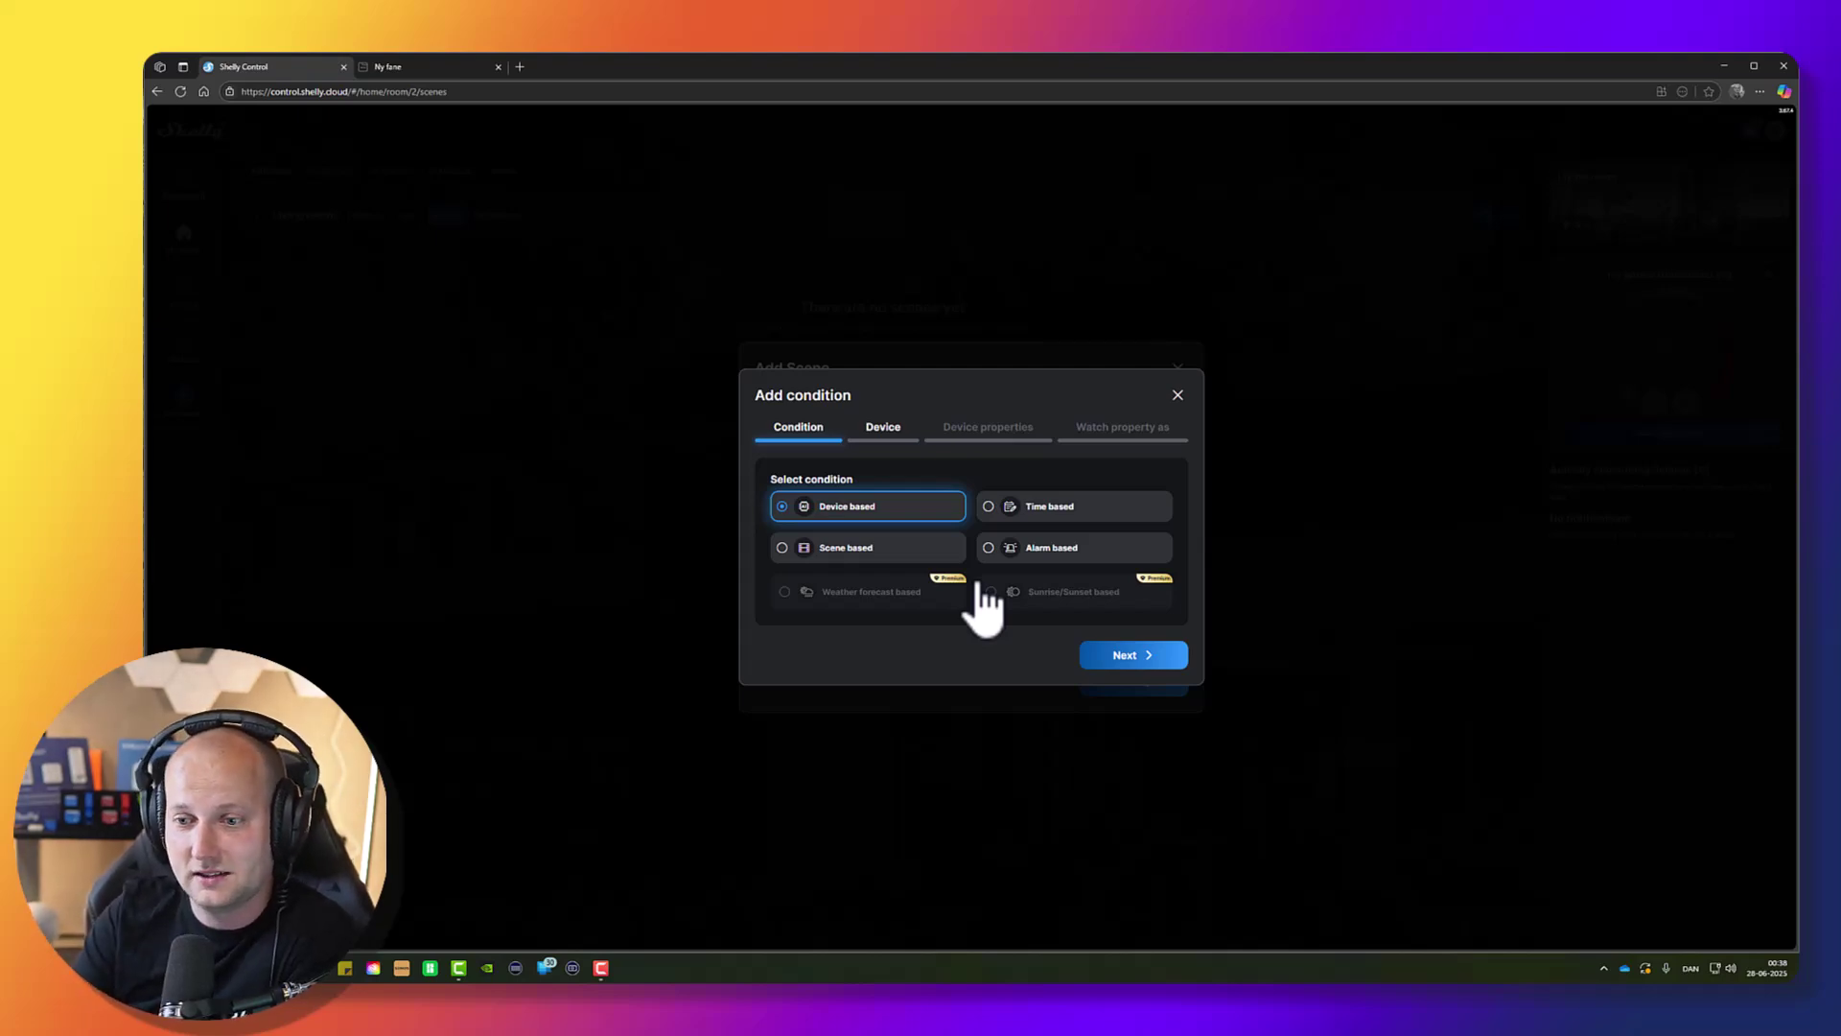
{"action": "left_click", "coordinate": [1118, 655]}
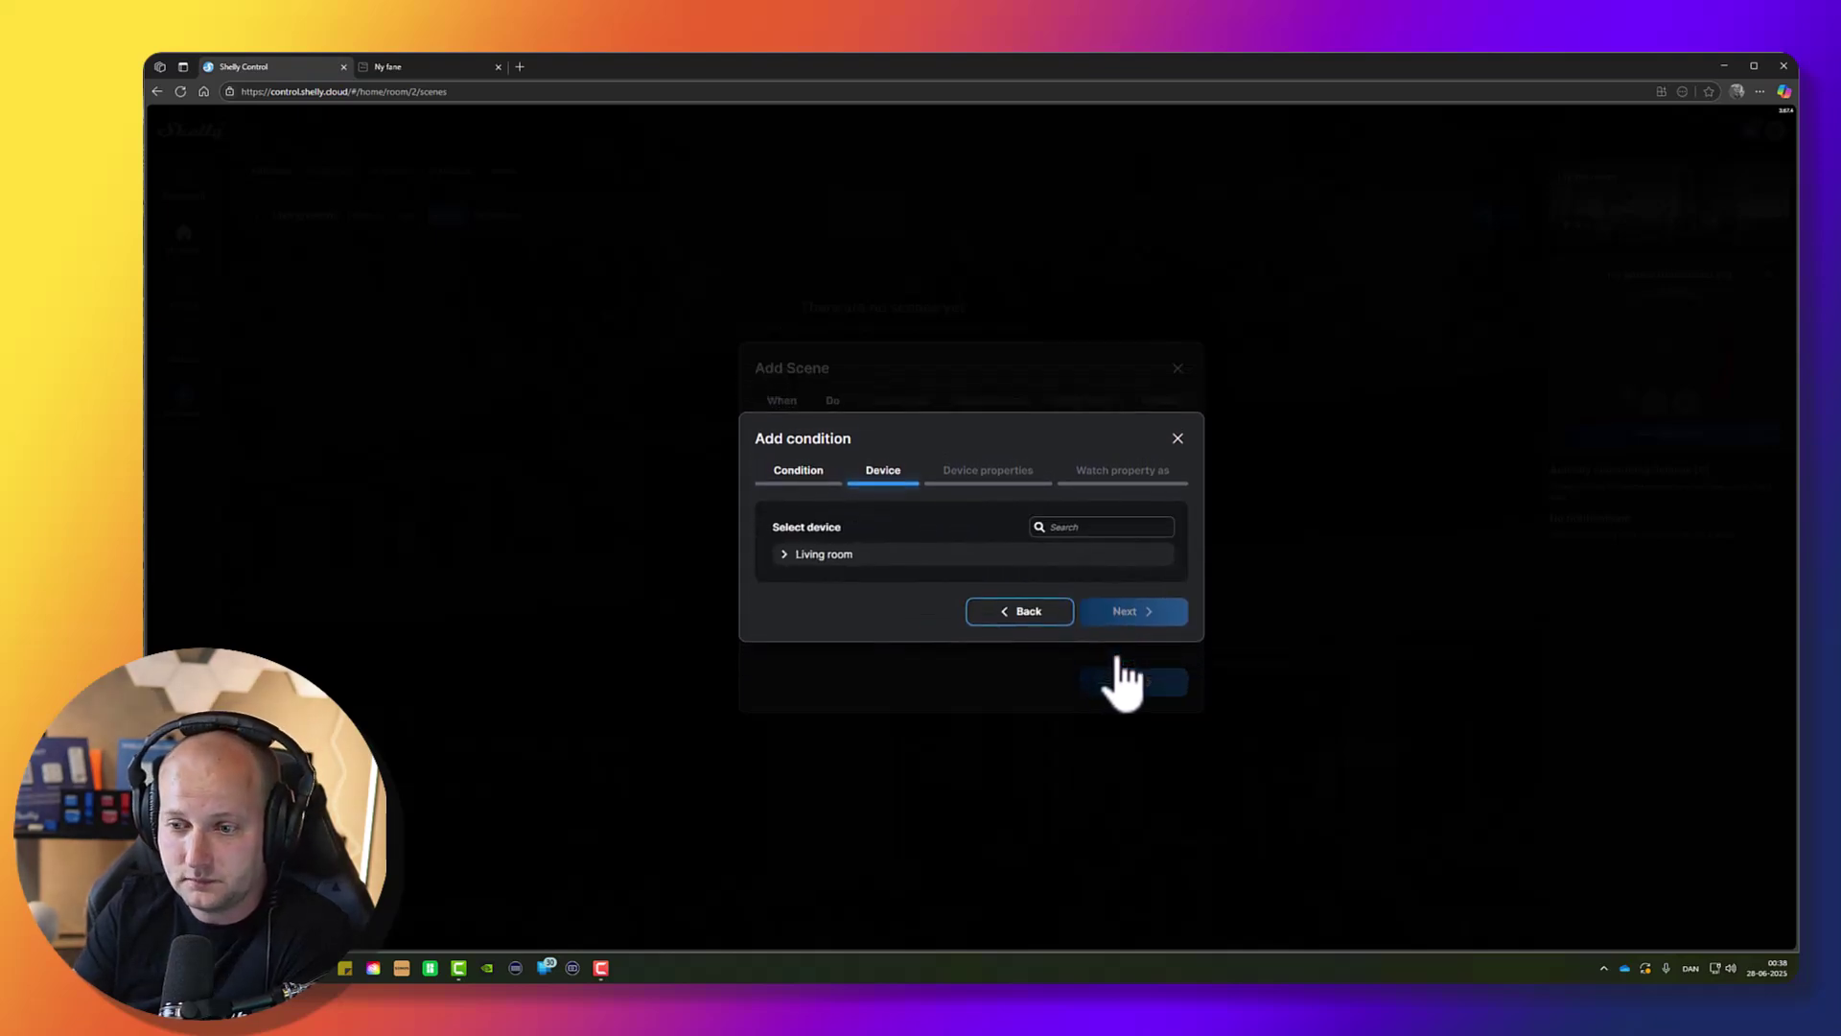
{"action": "left_click", "coordinate": [892, 557]}
{"action": "left_click", "coordinate": [1055, 491]}
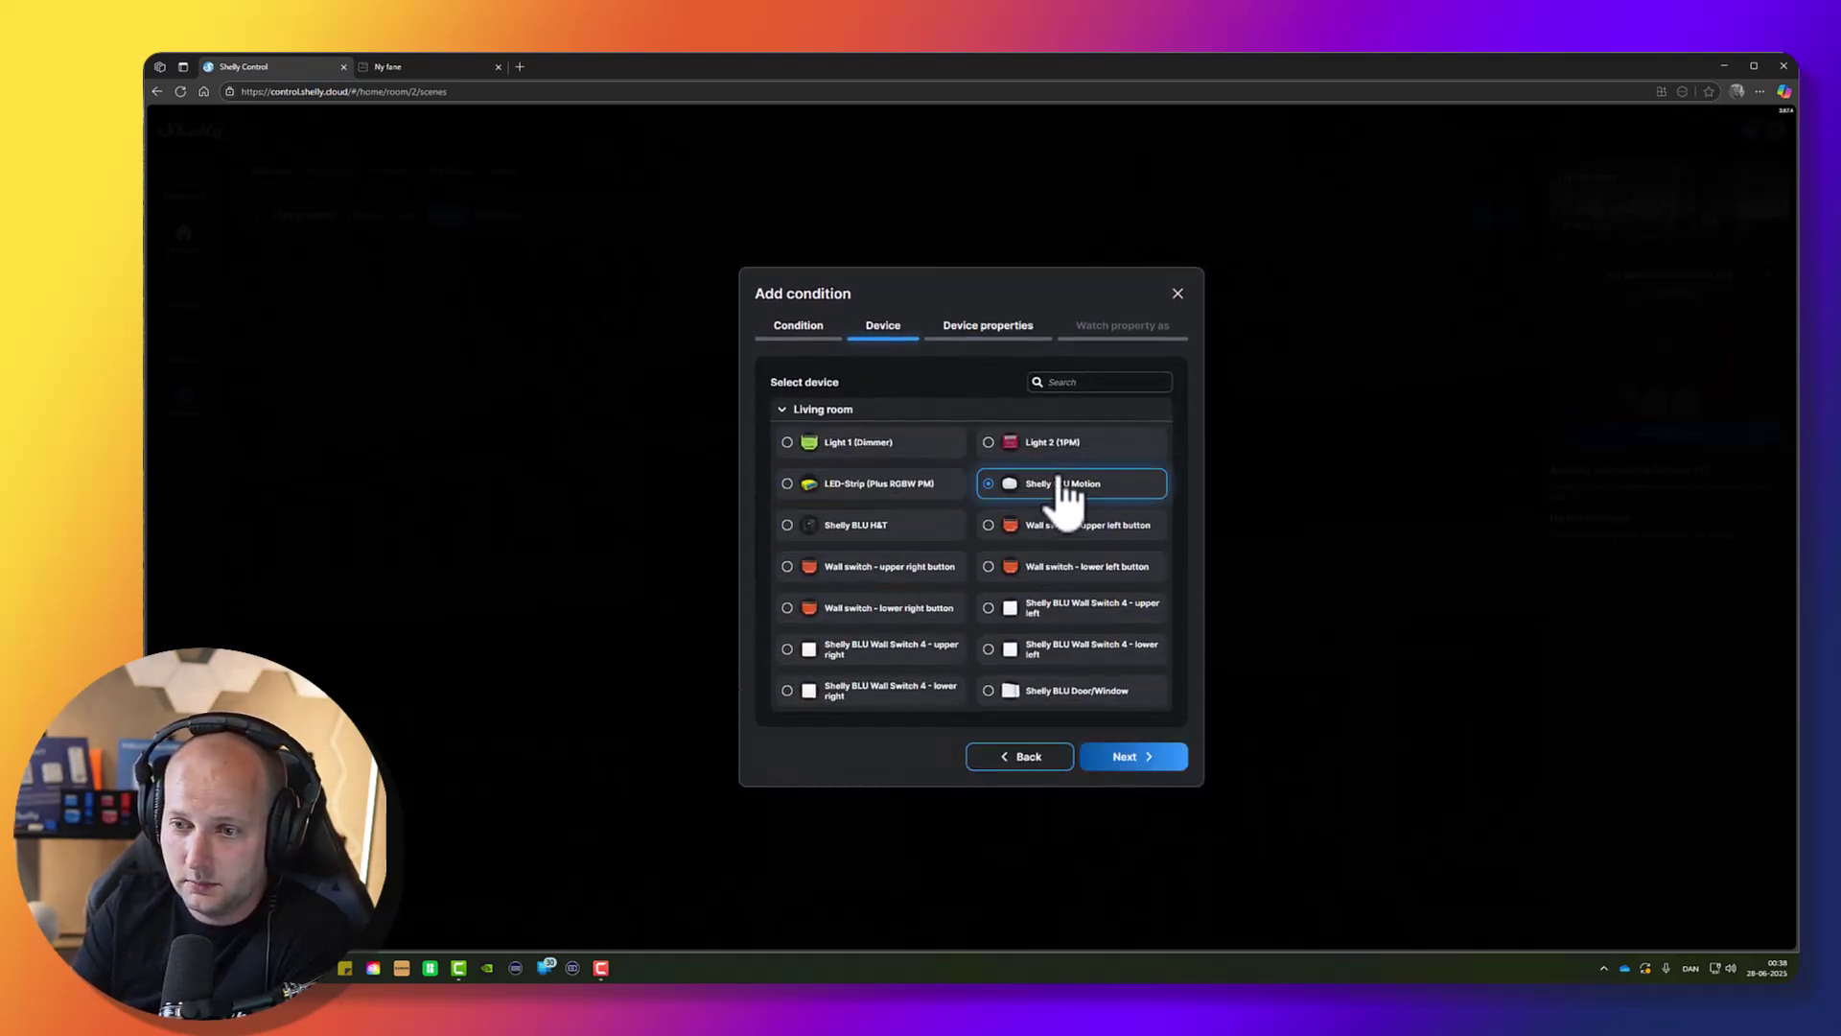
{"action": "left_click", "coordinate": [1164, 756]}
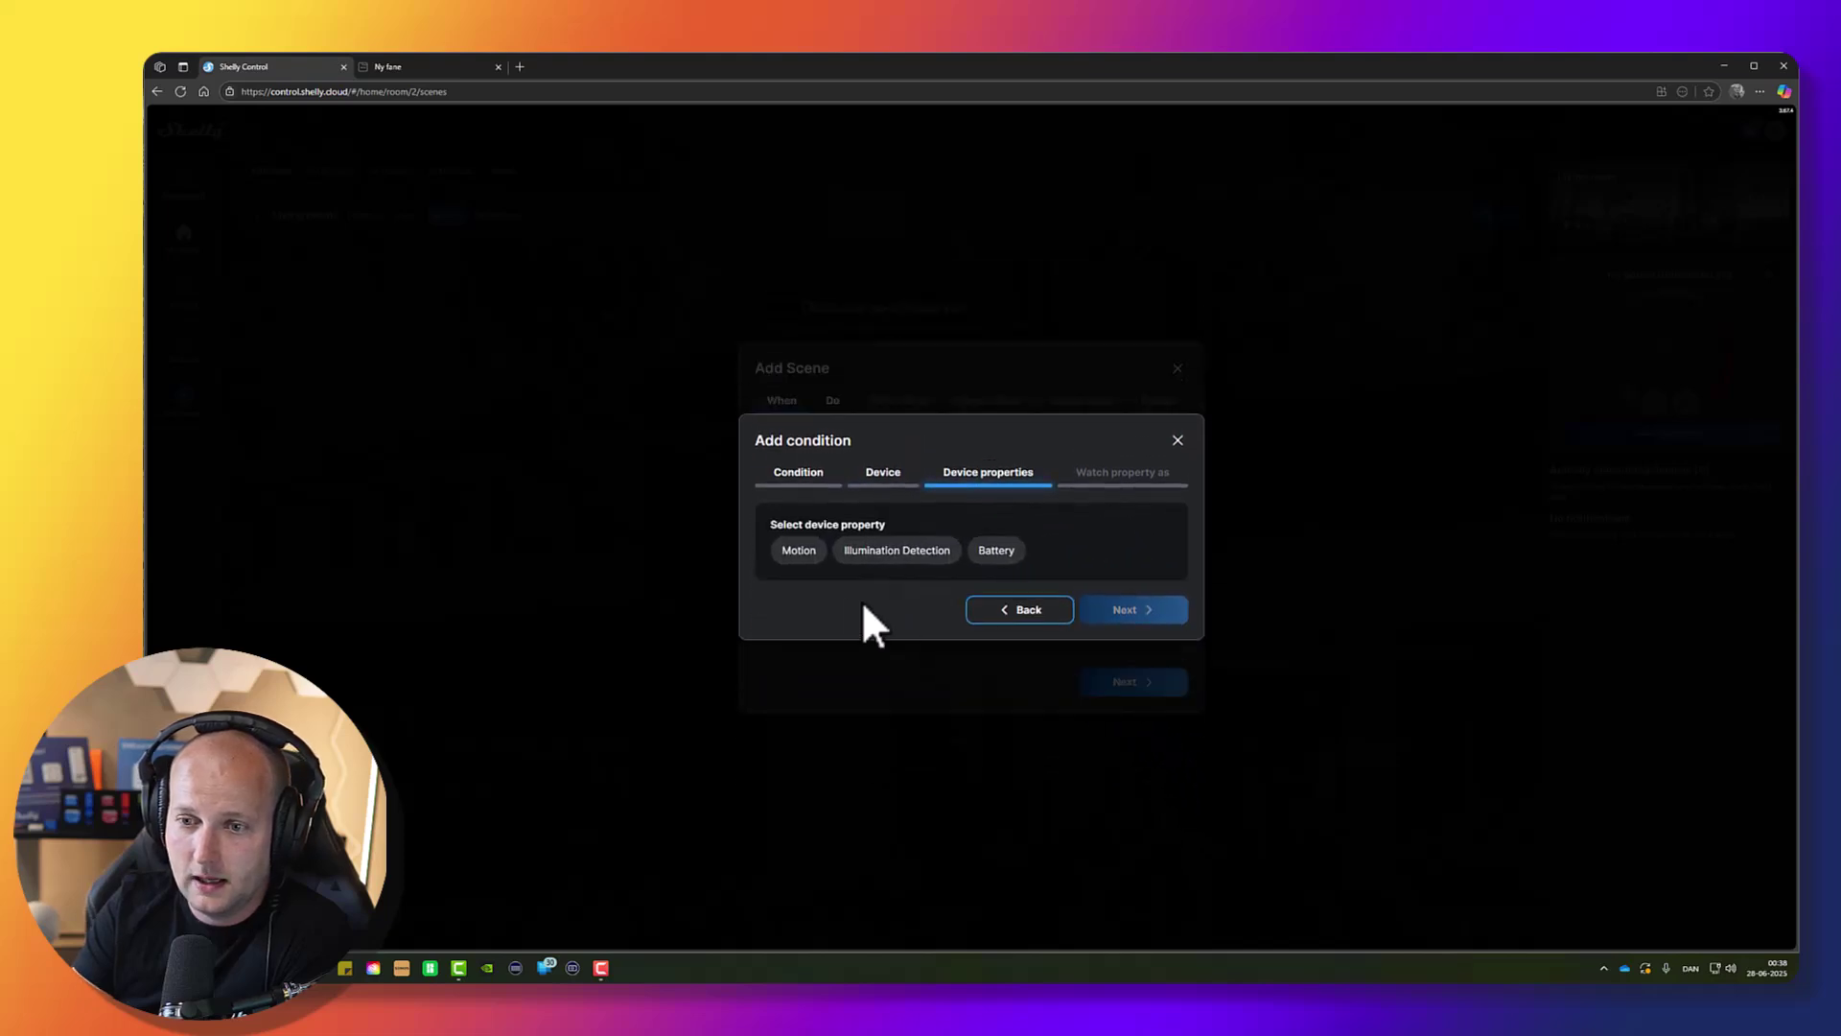
Set the second condition to Illumination Detection with an illumination of less than 50.
{"action": "left_click", "coordinate": [893, 552]}
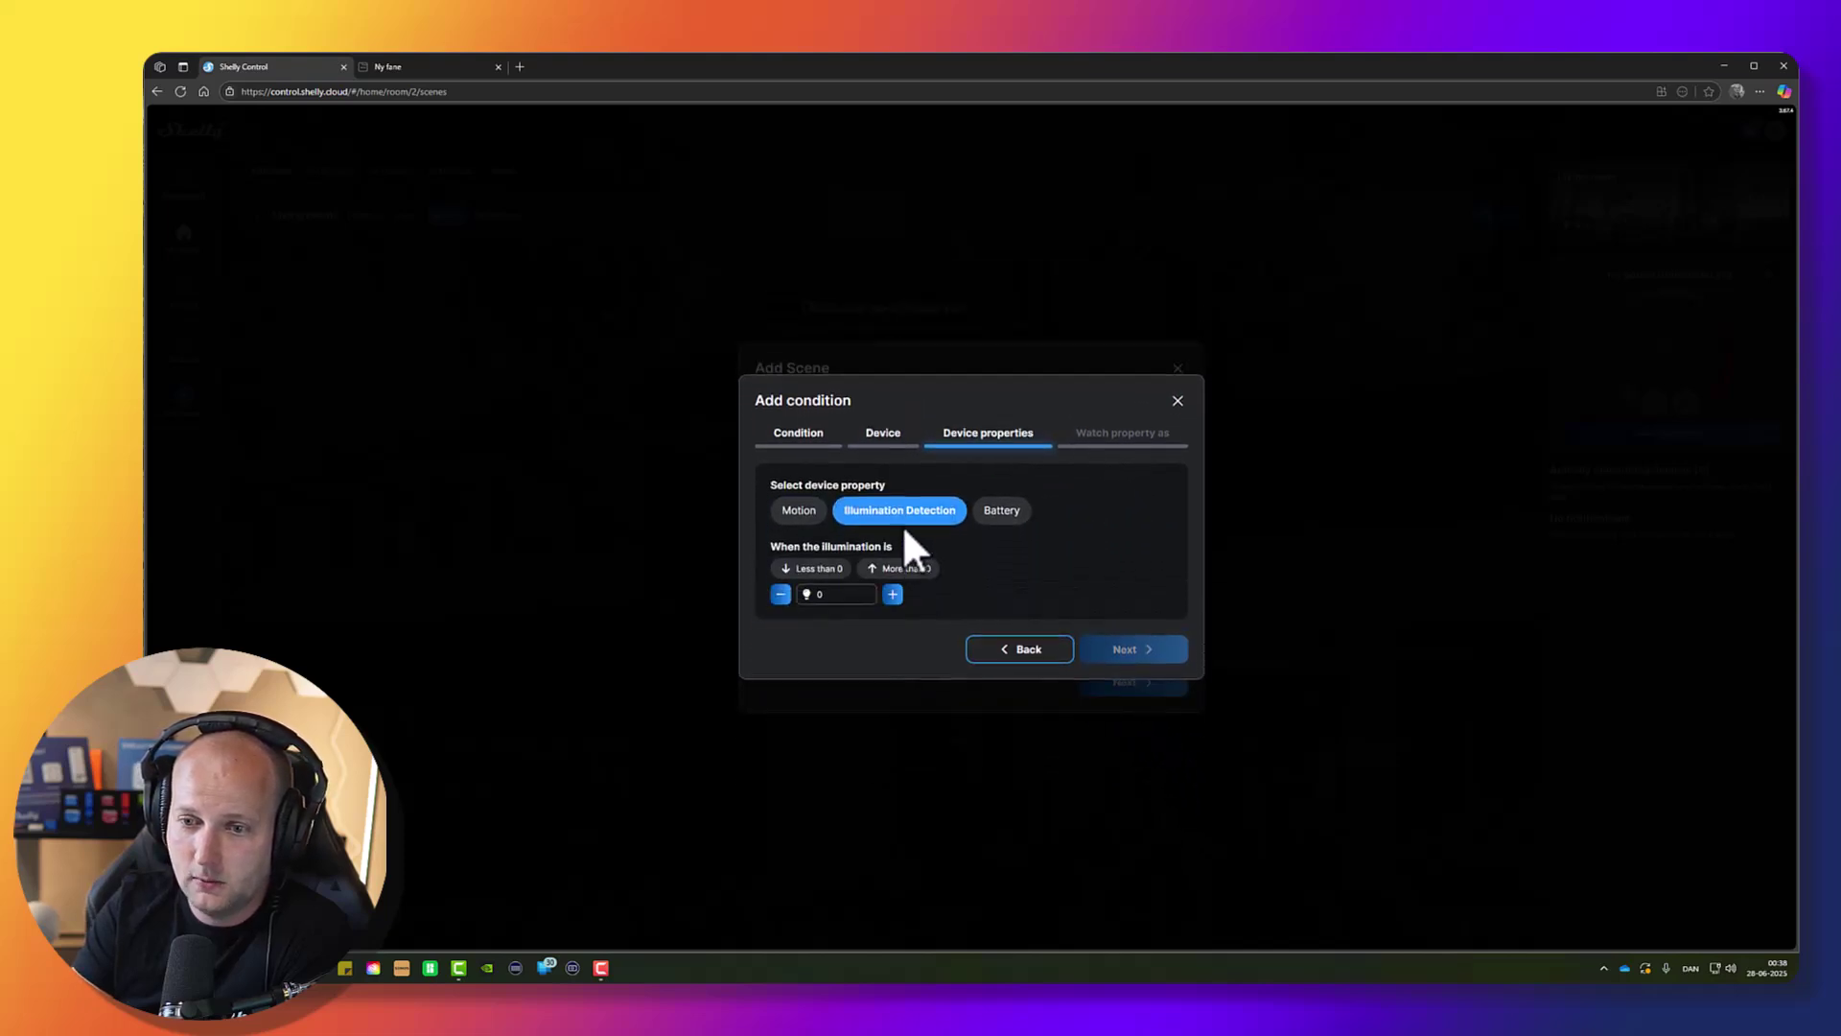
{"action": "left_click", "coordinate": [810, 593]}
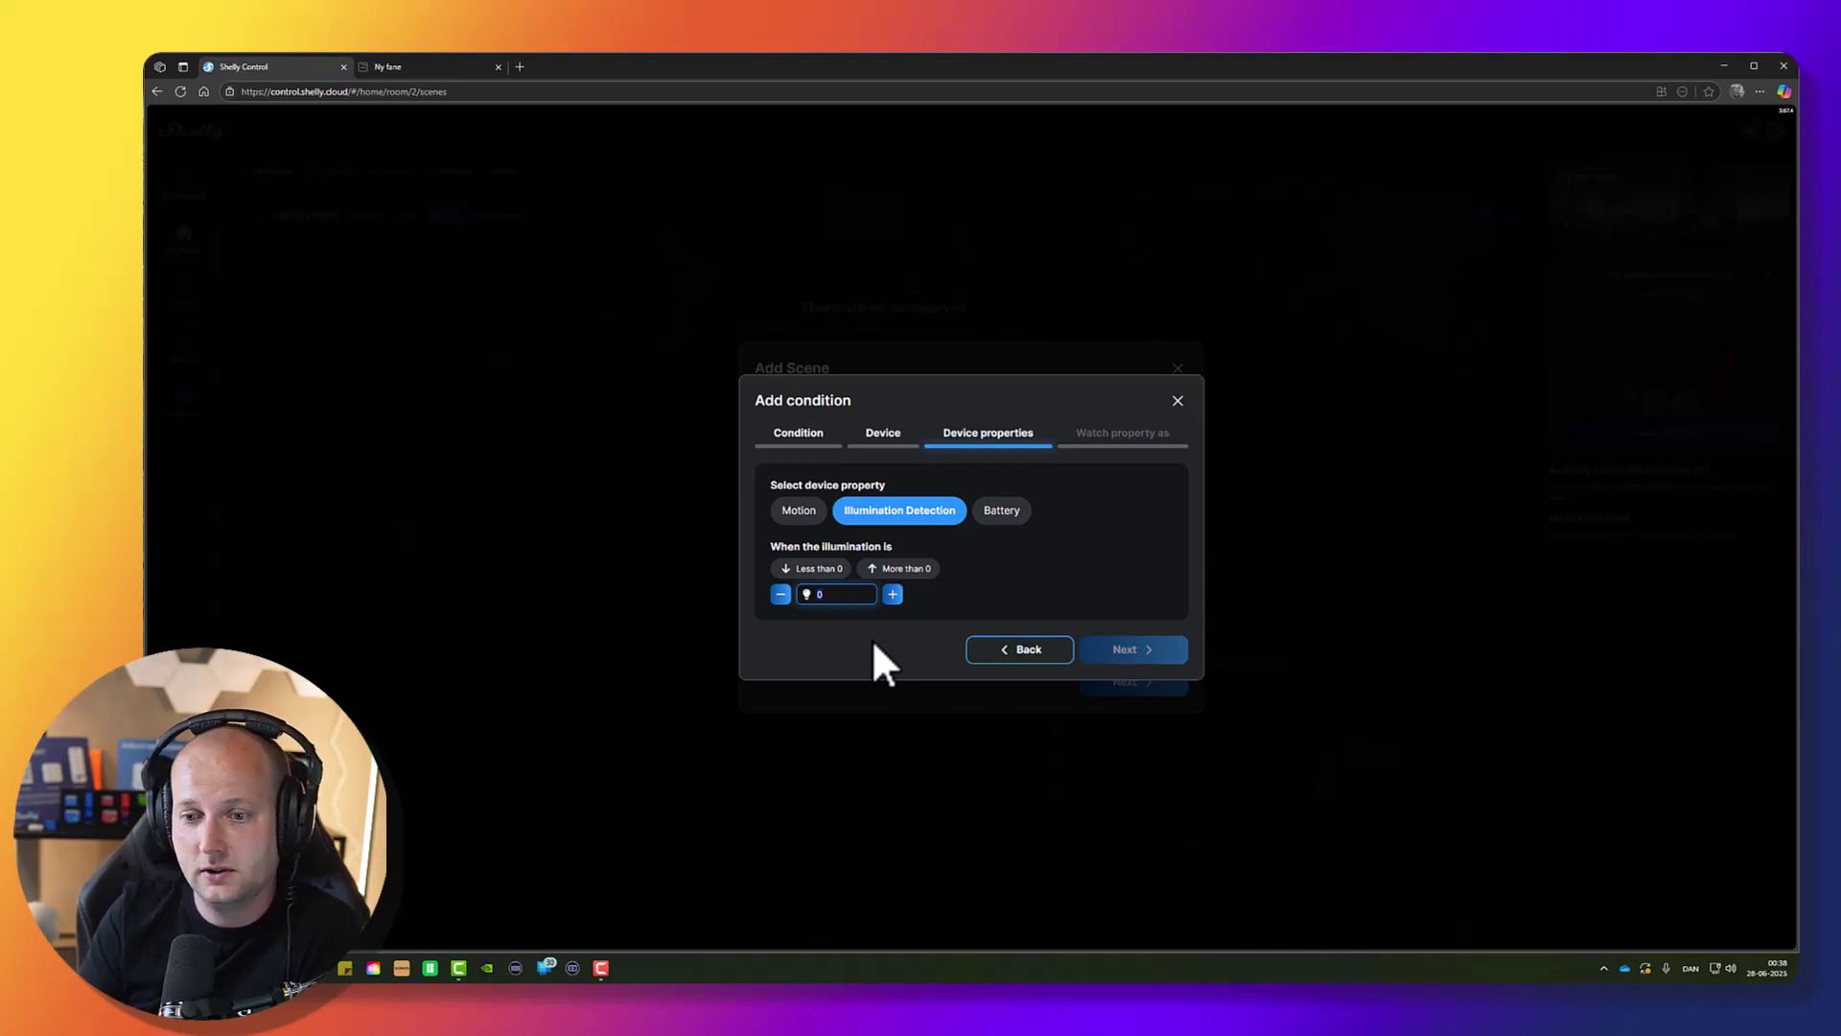
{"action": "type", "text": "50"}
{"action": "left_click", "coordinate": [872, 639]}
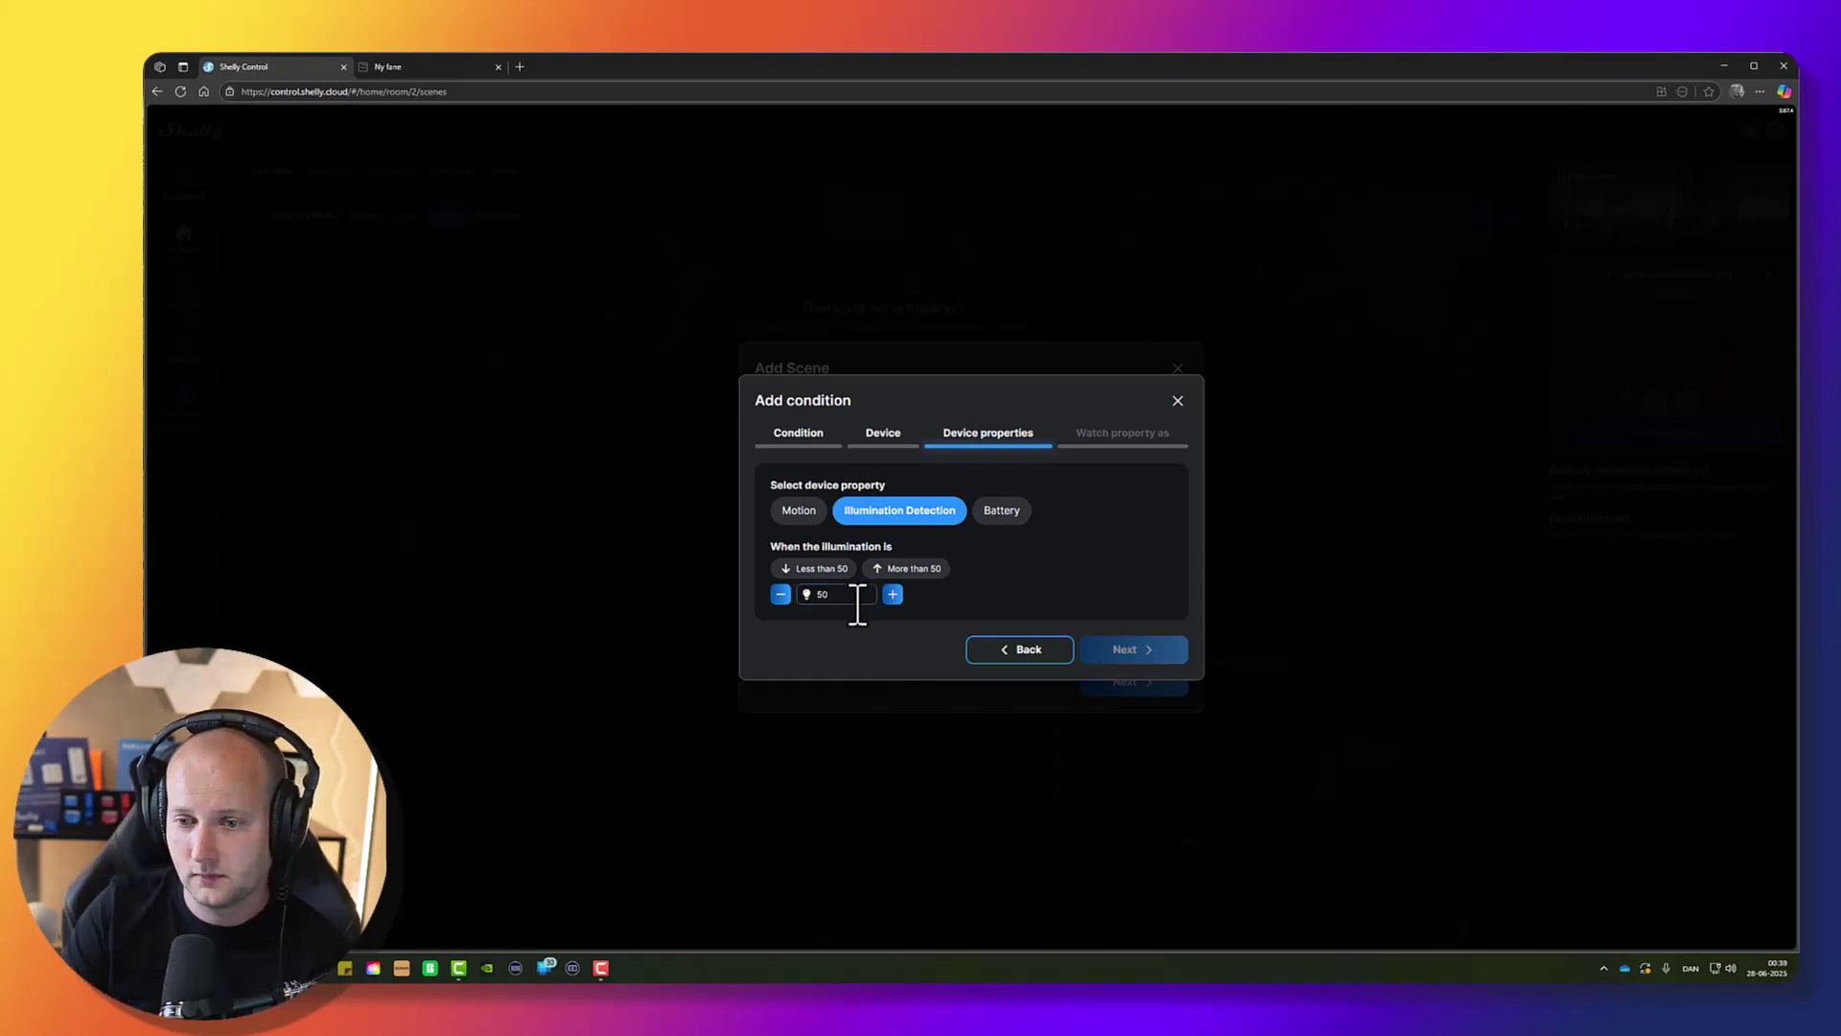
{"action": "left_click", "coordinate": [817, 568]}
{"action": "left_click", "coordinate": [908, 571]}
{"action": "left_click", "coordinate": [806, 569]}
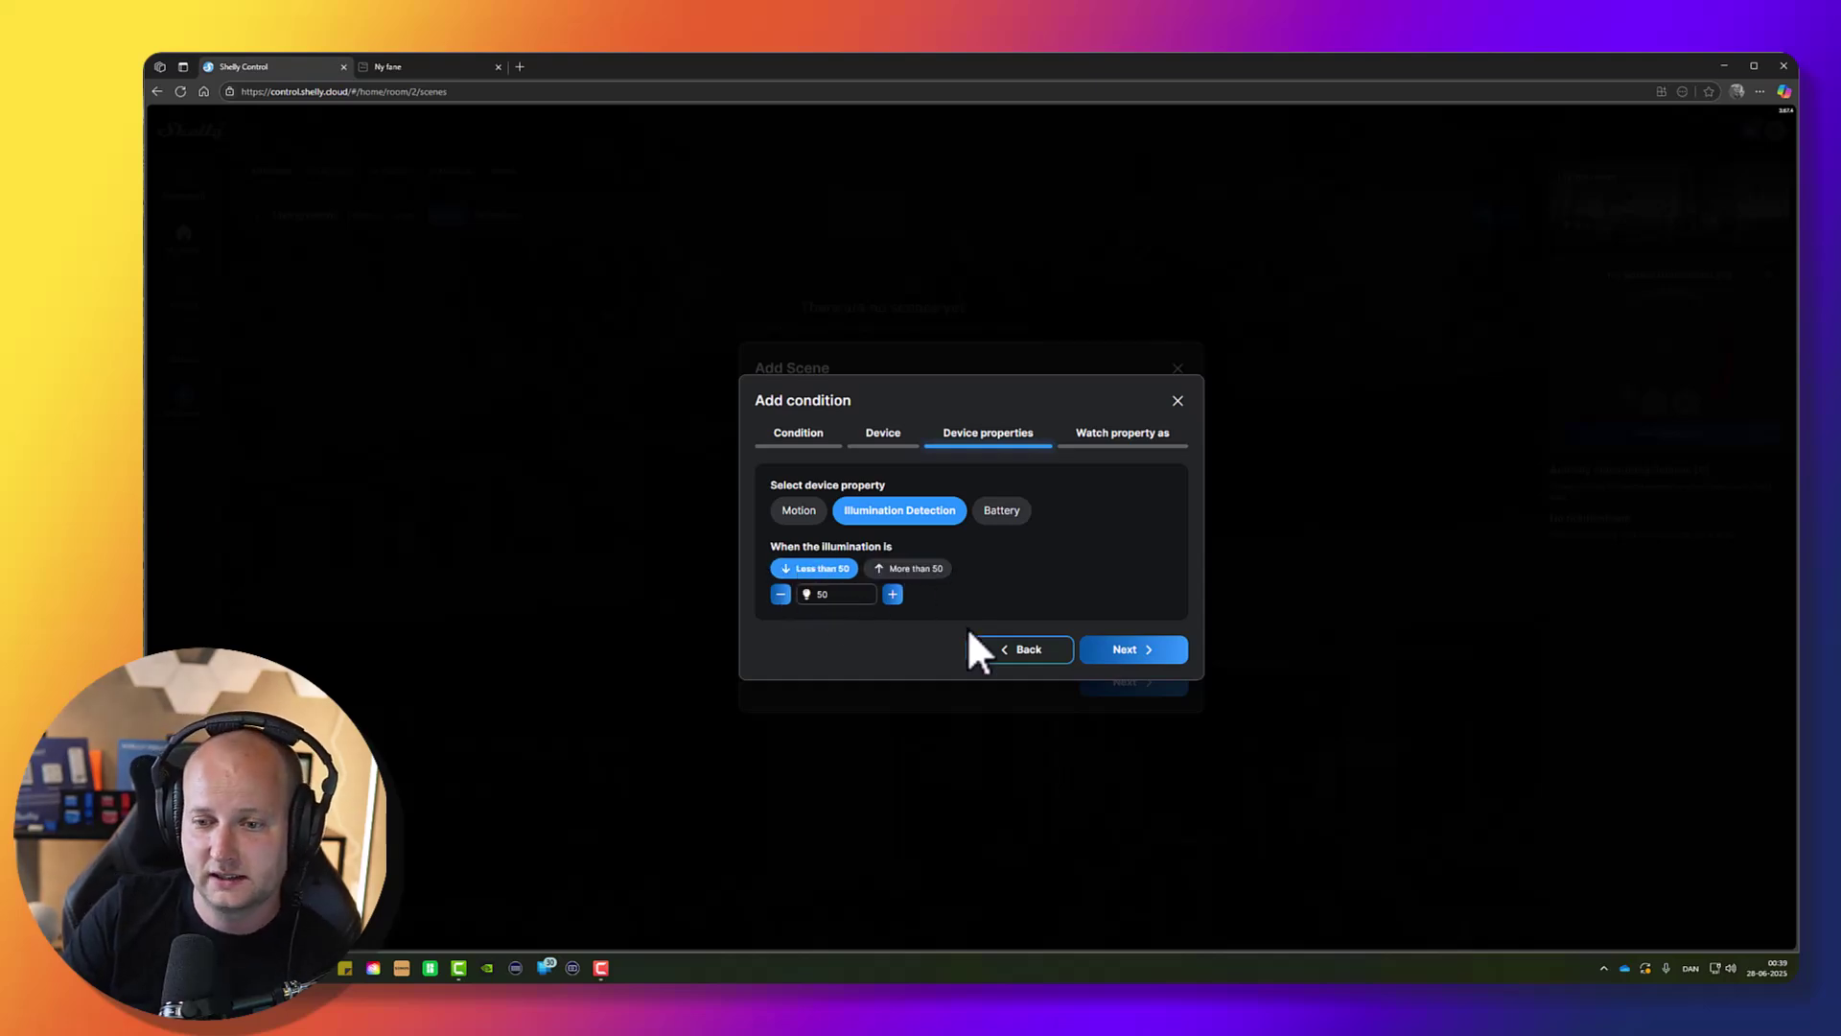
Watch the illumination property as a condition instead of a trigger and save it to the scene.
{"action": "left_click", "coordinate": [1127, 652]}
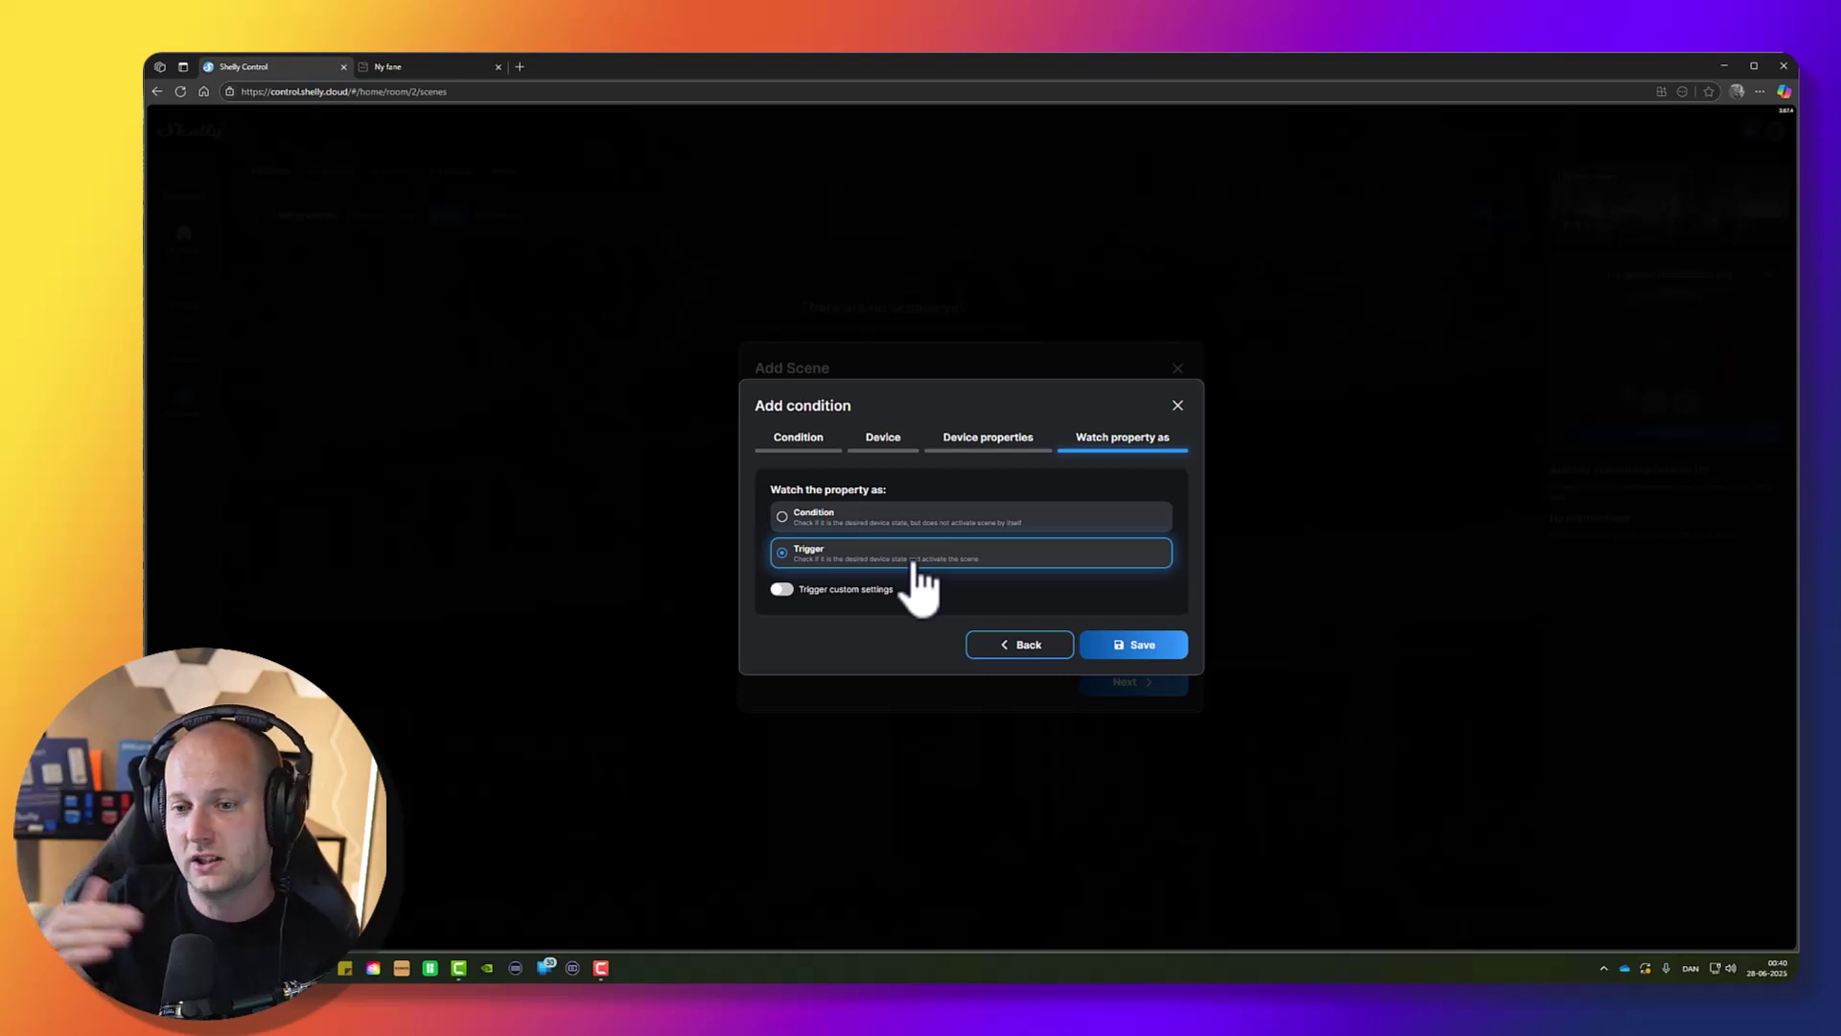
{"action": "left_click", "coordinate": [925, 530]}
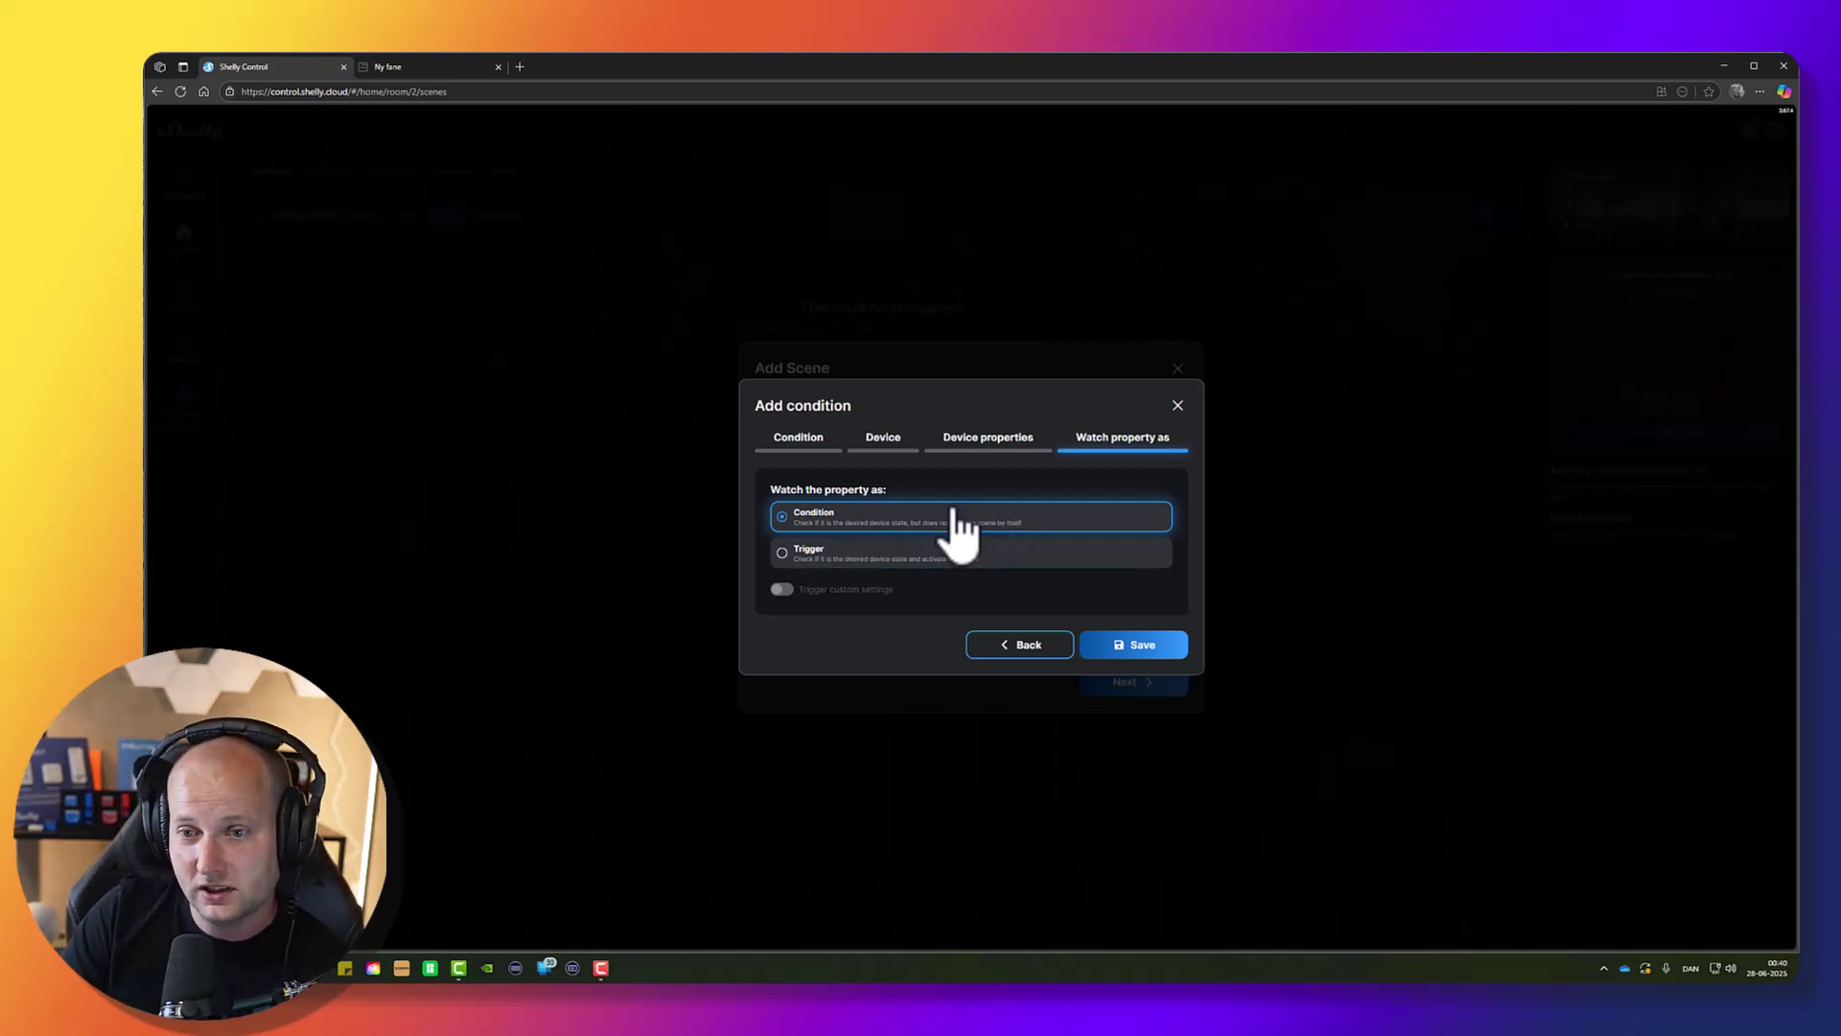
{"action": "left_click", "coordinate": [1137, 642]}
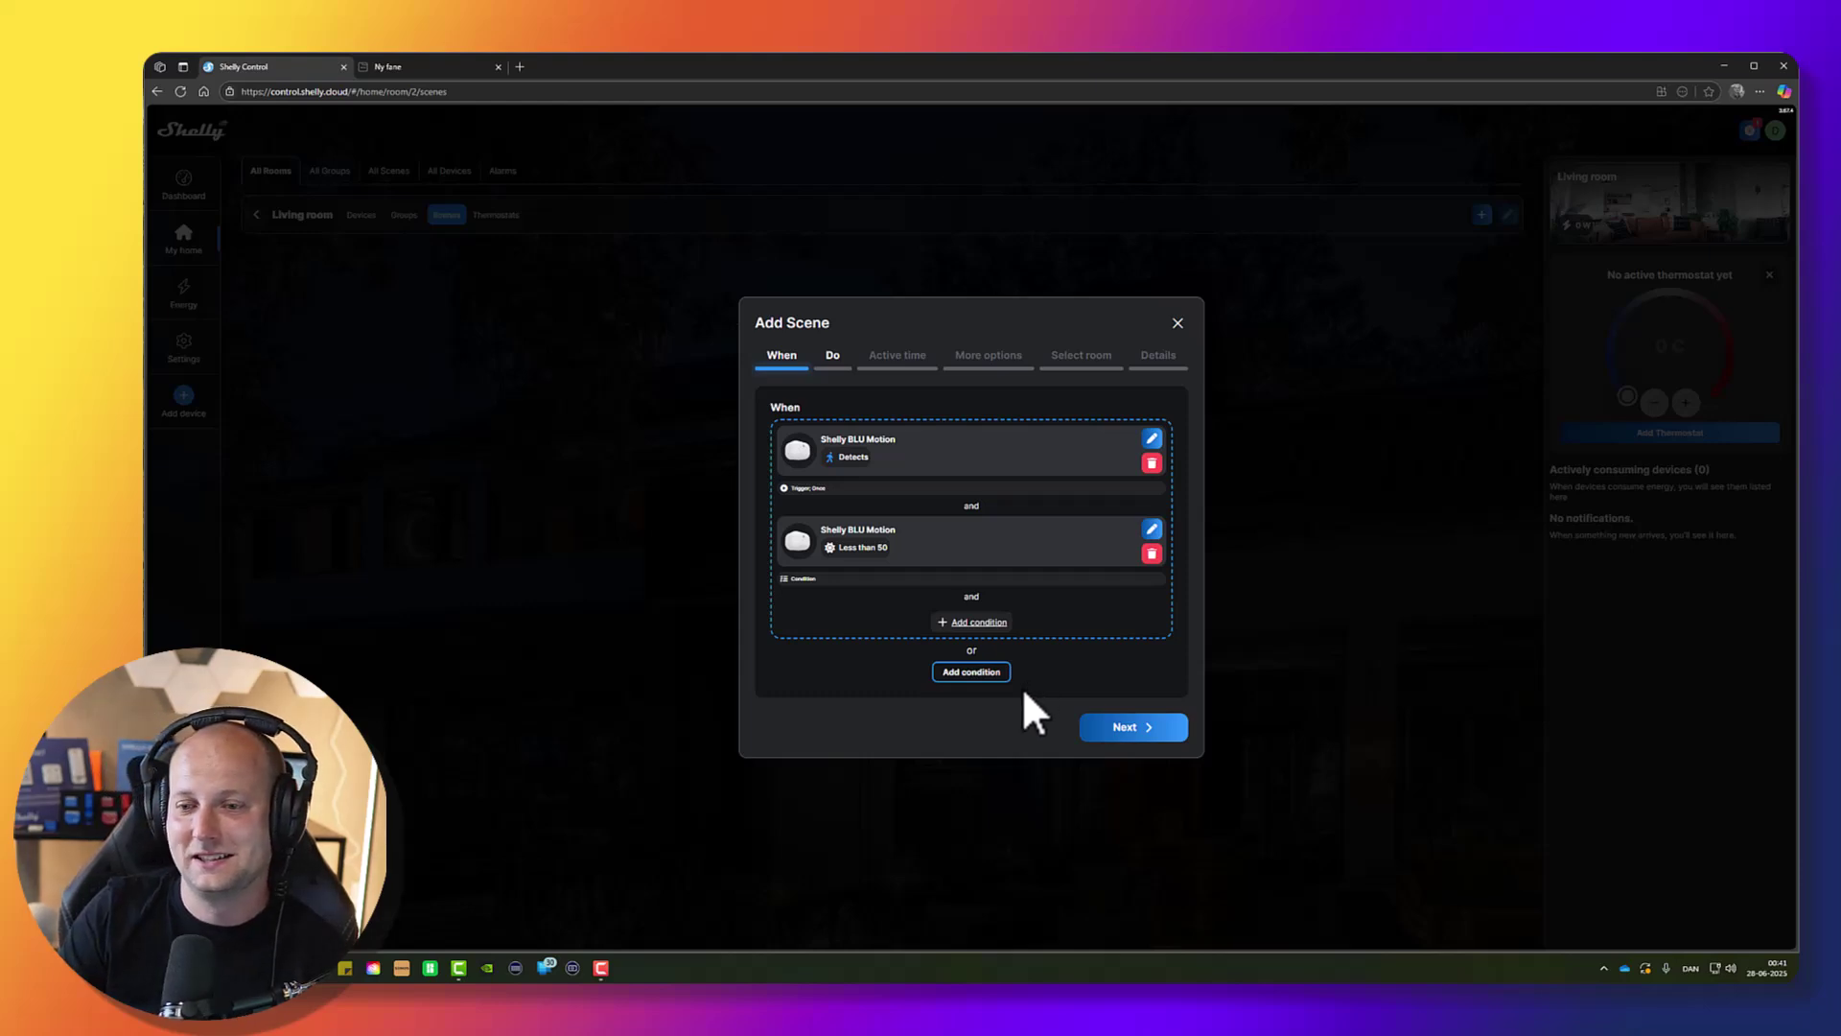
Accept the two motion sensor conditions and start adding the scene's first action.
{"action": "left_click", "coordinate": [1137, 730]}
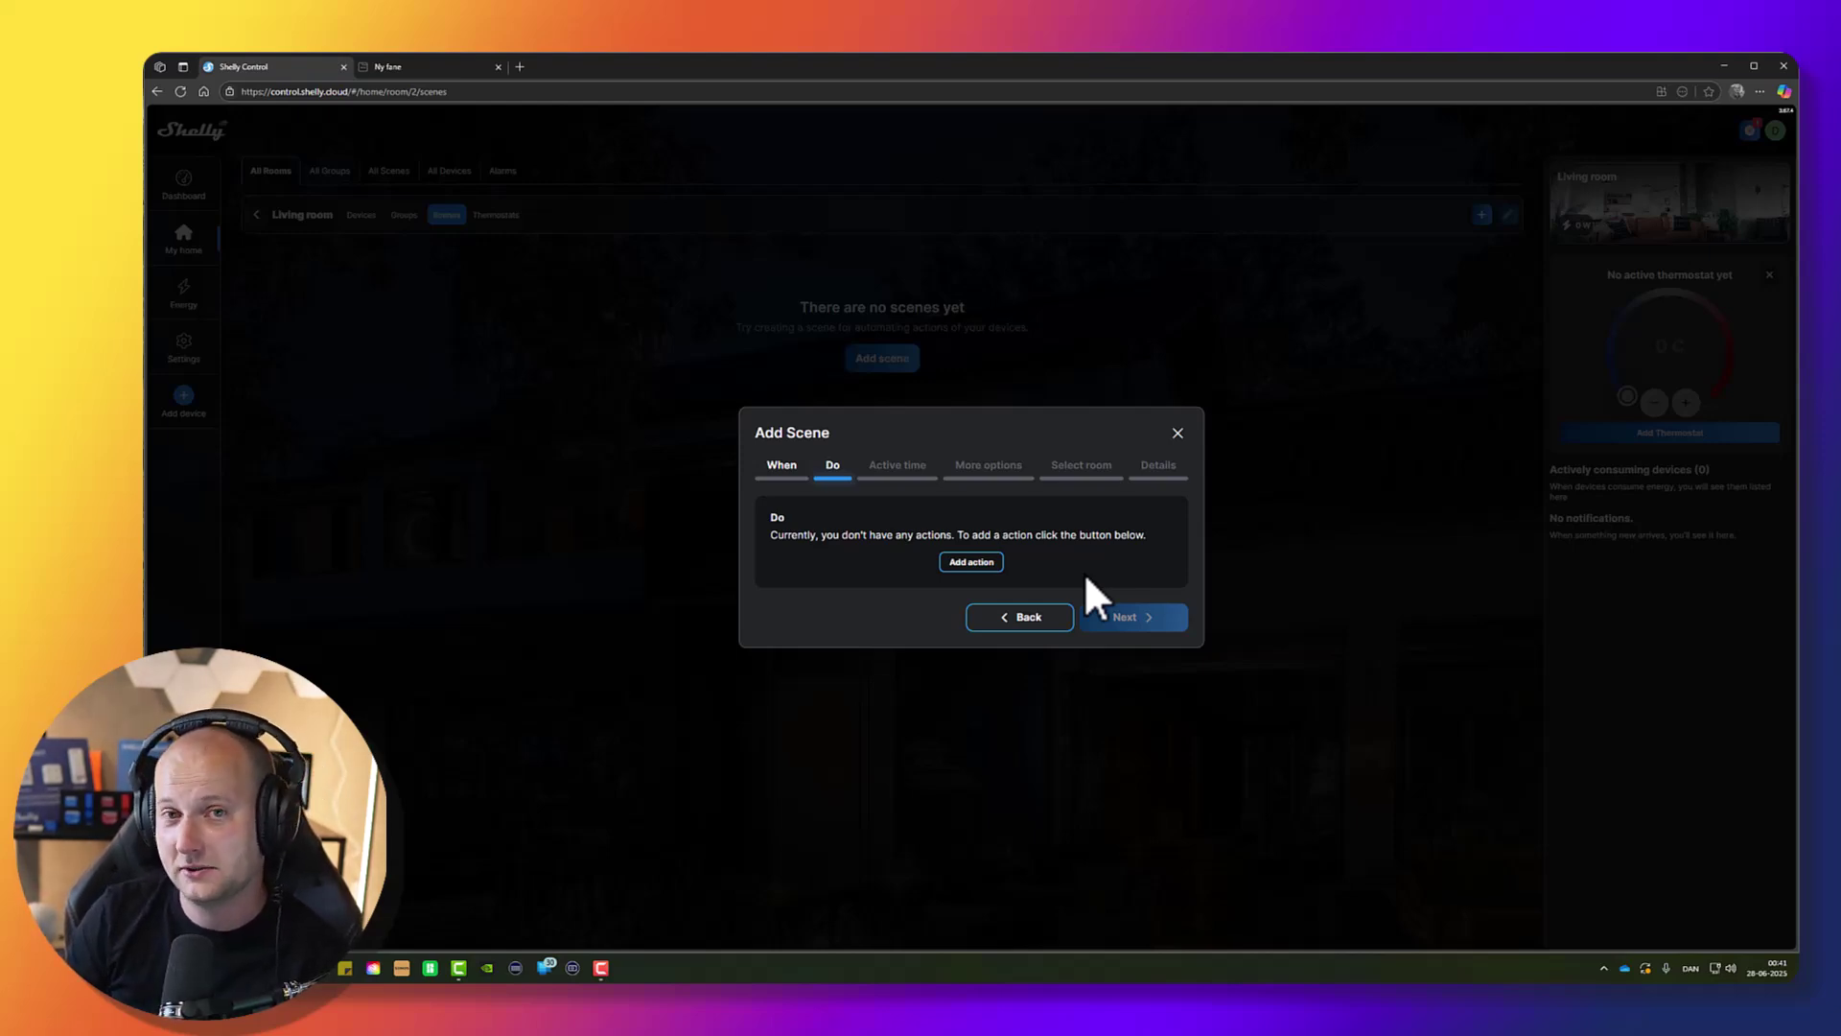
{"action": "left_click", "coordinate": [980, 565]}
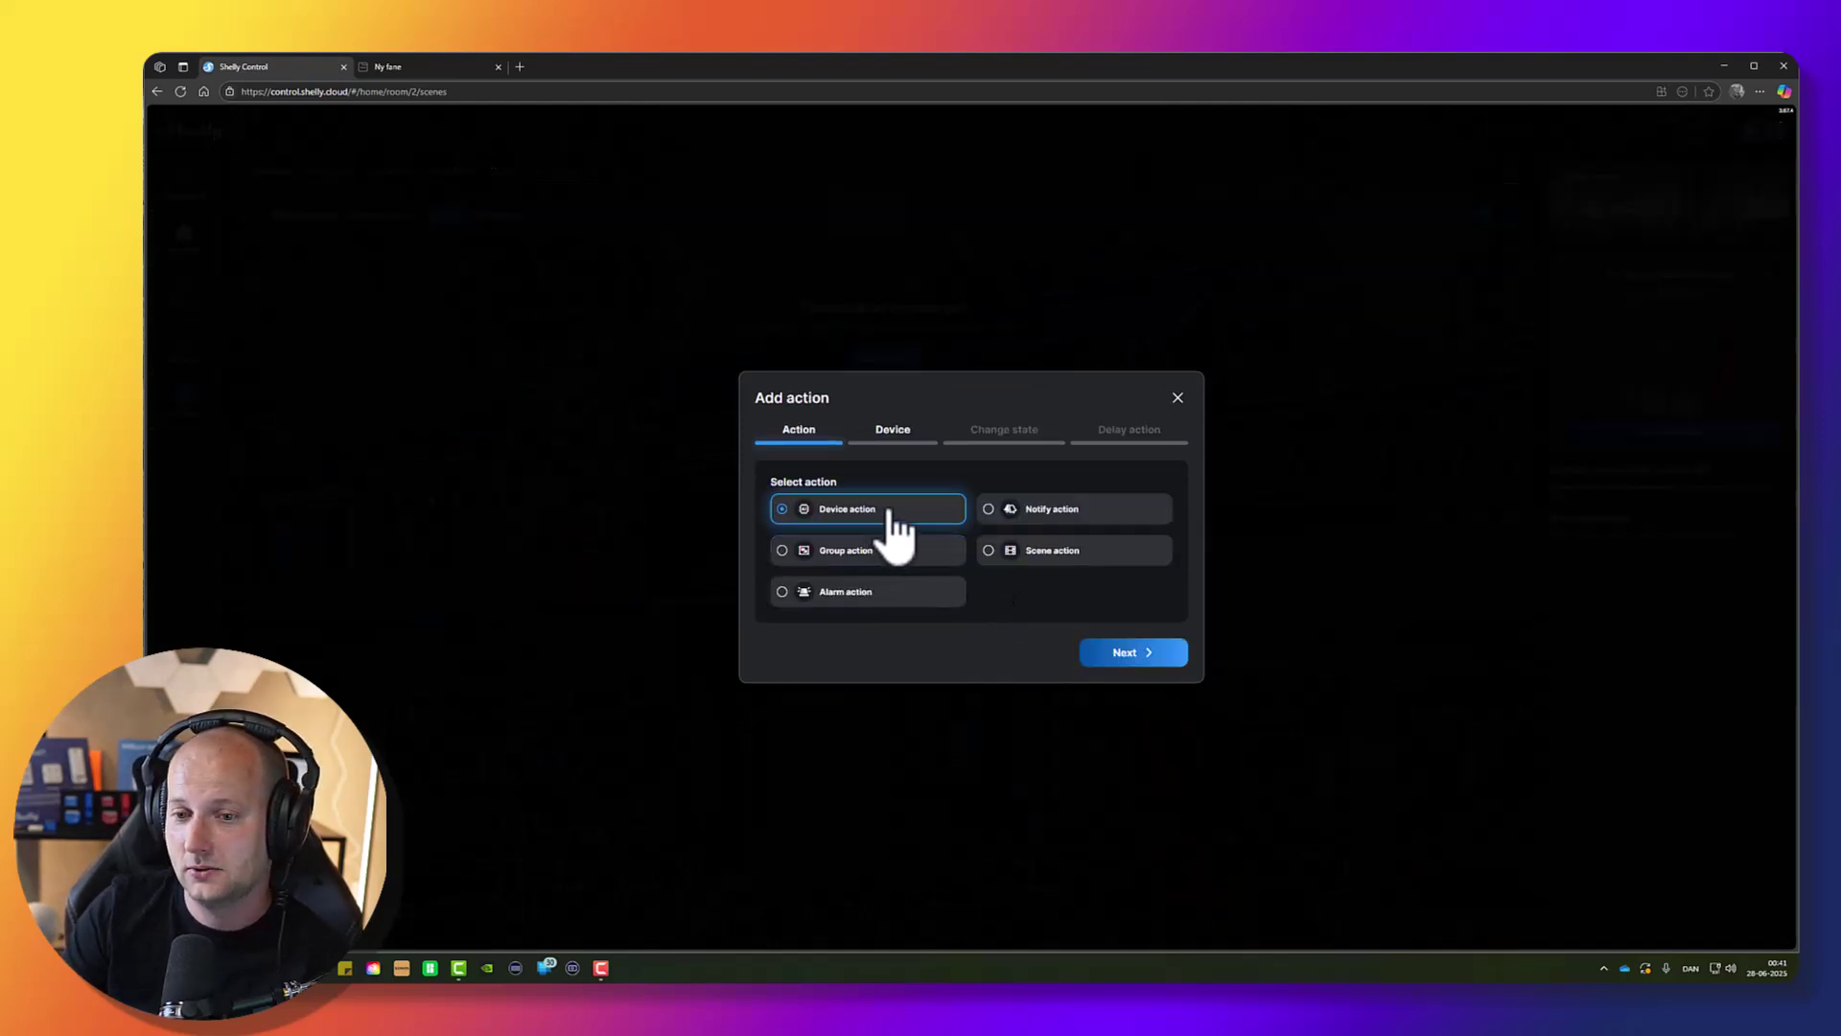
{"action": "left_click", "coordinate": [906, 562]}
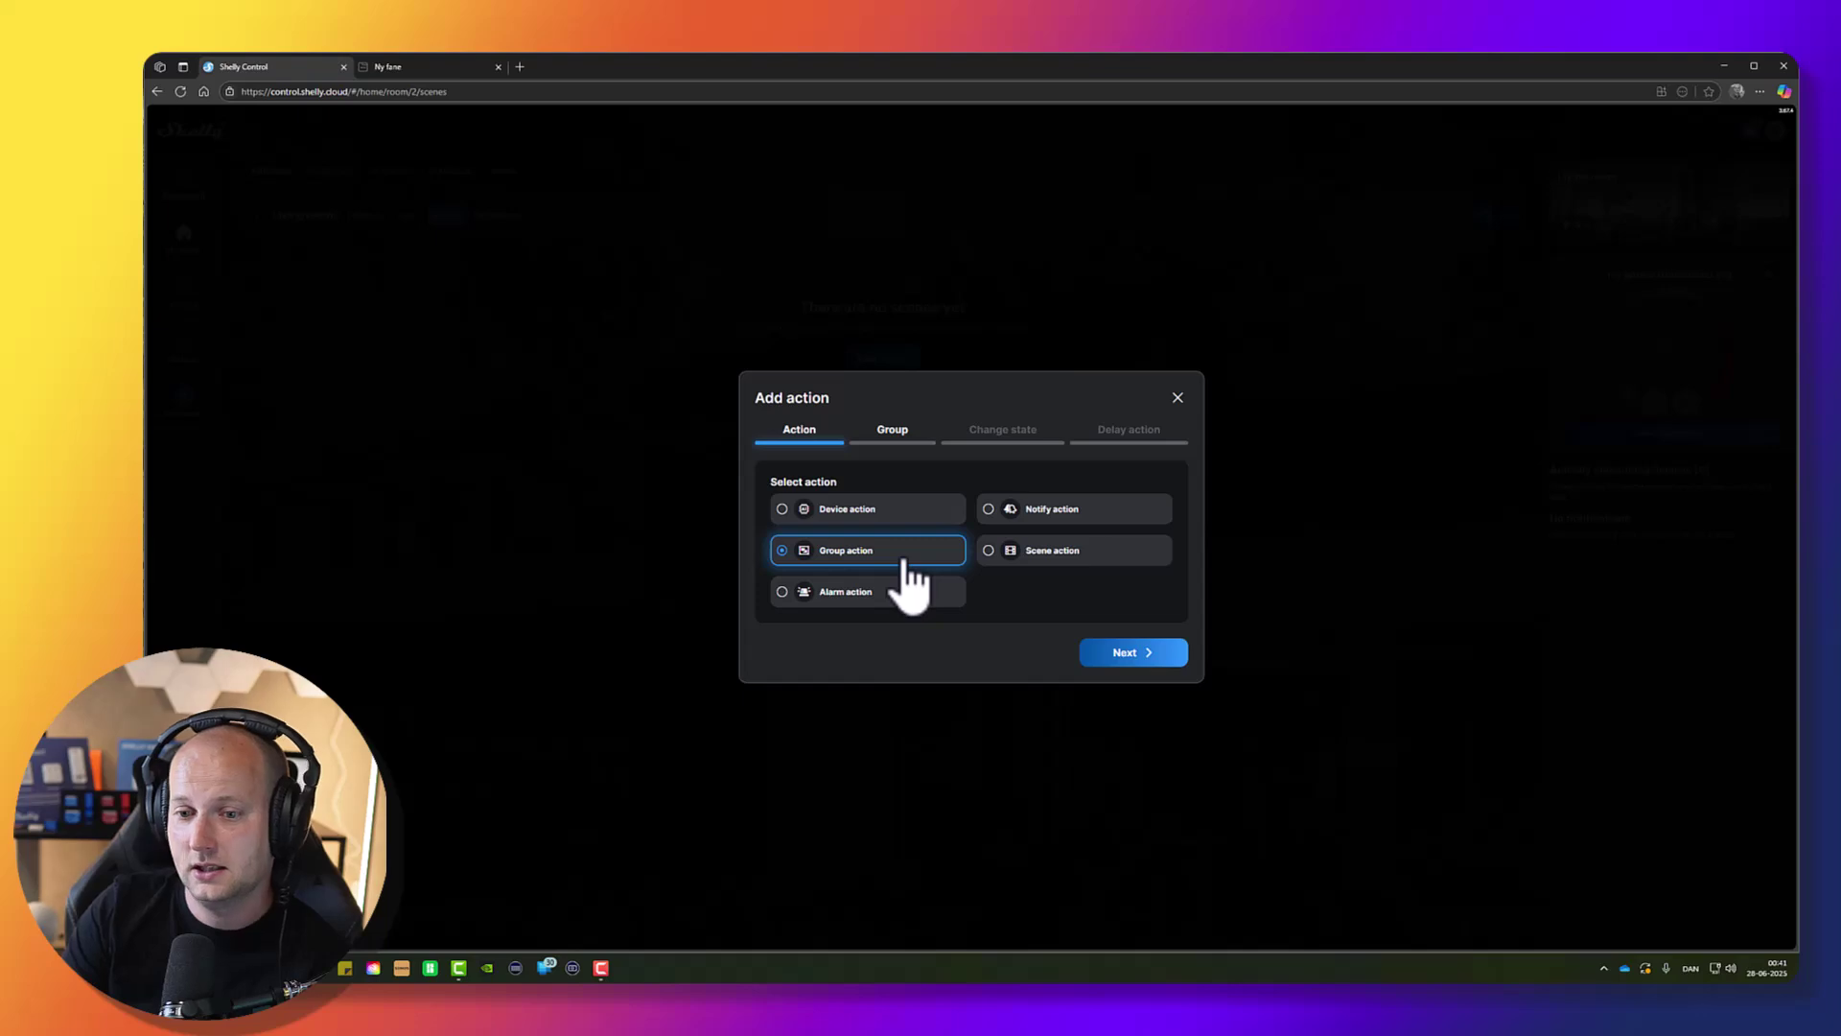
{"action": "left_click", "coordinate": [899, 593]}
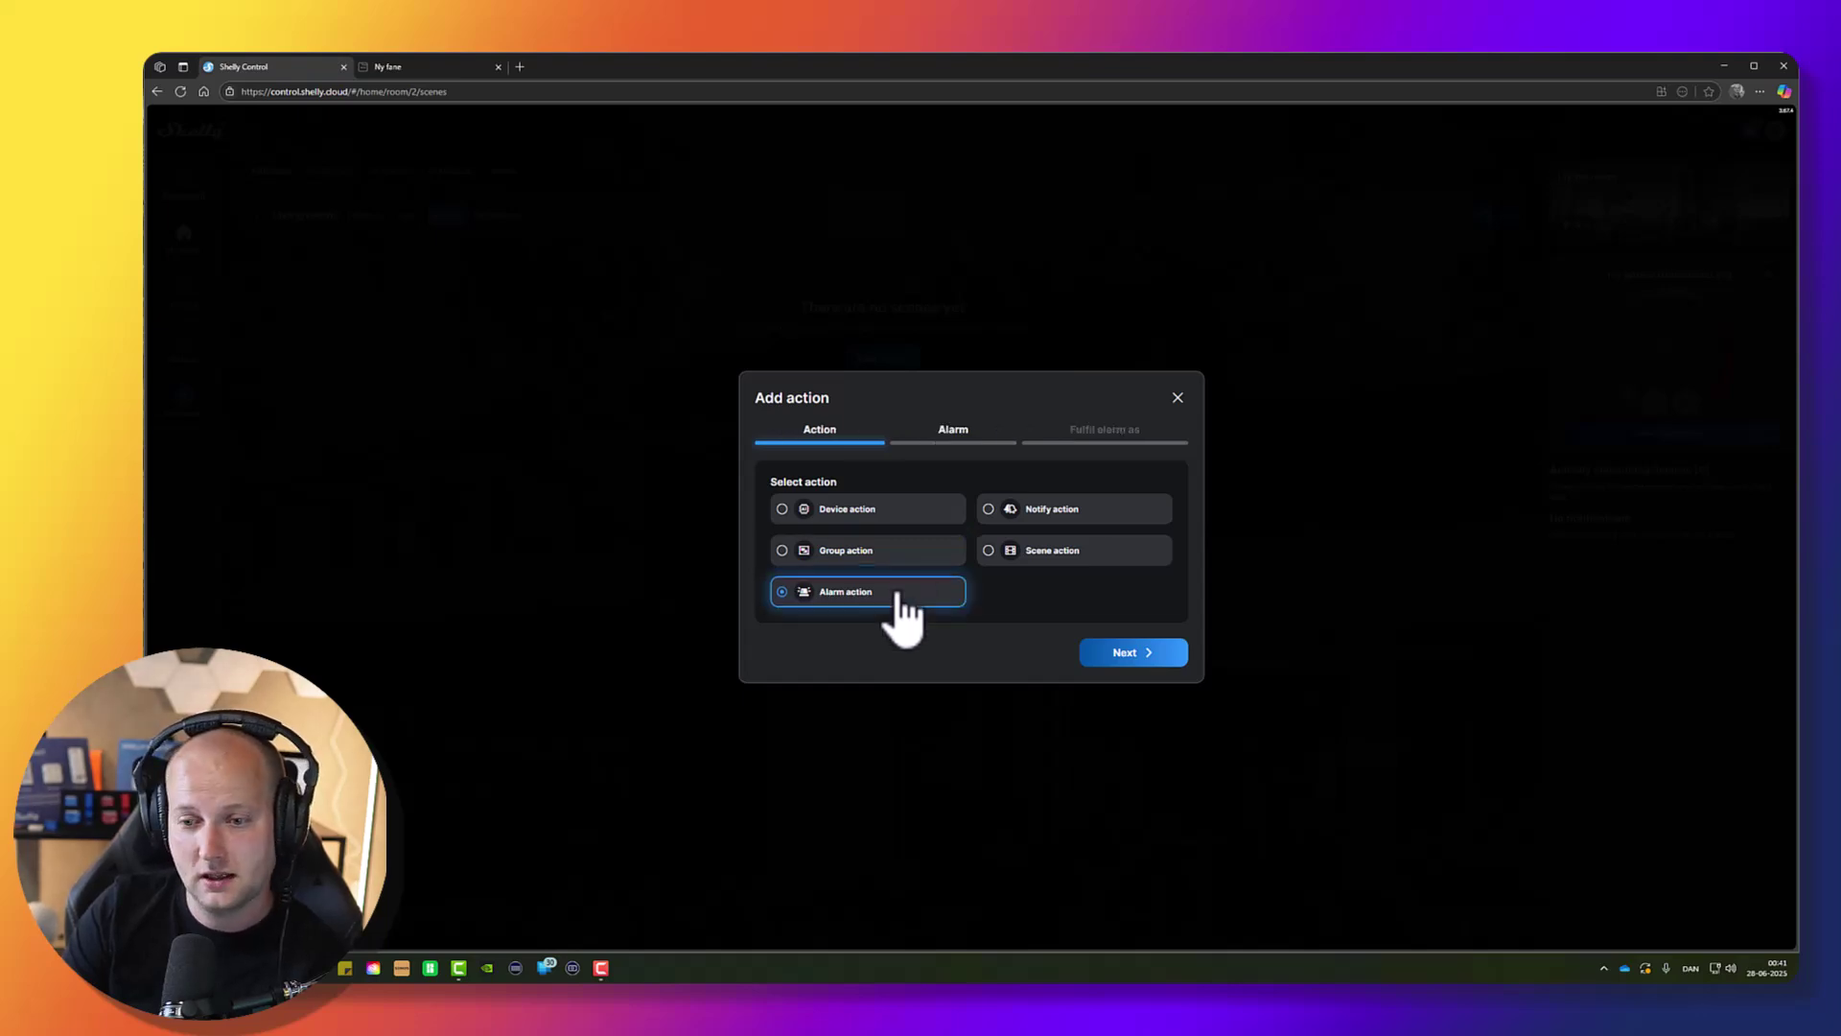
{"action": "left_click", "coordinate": [1091, 510]}
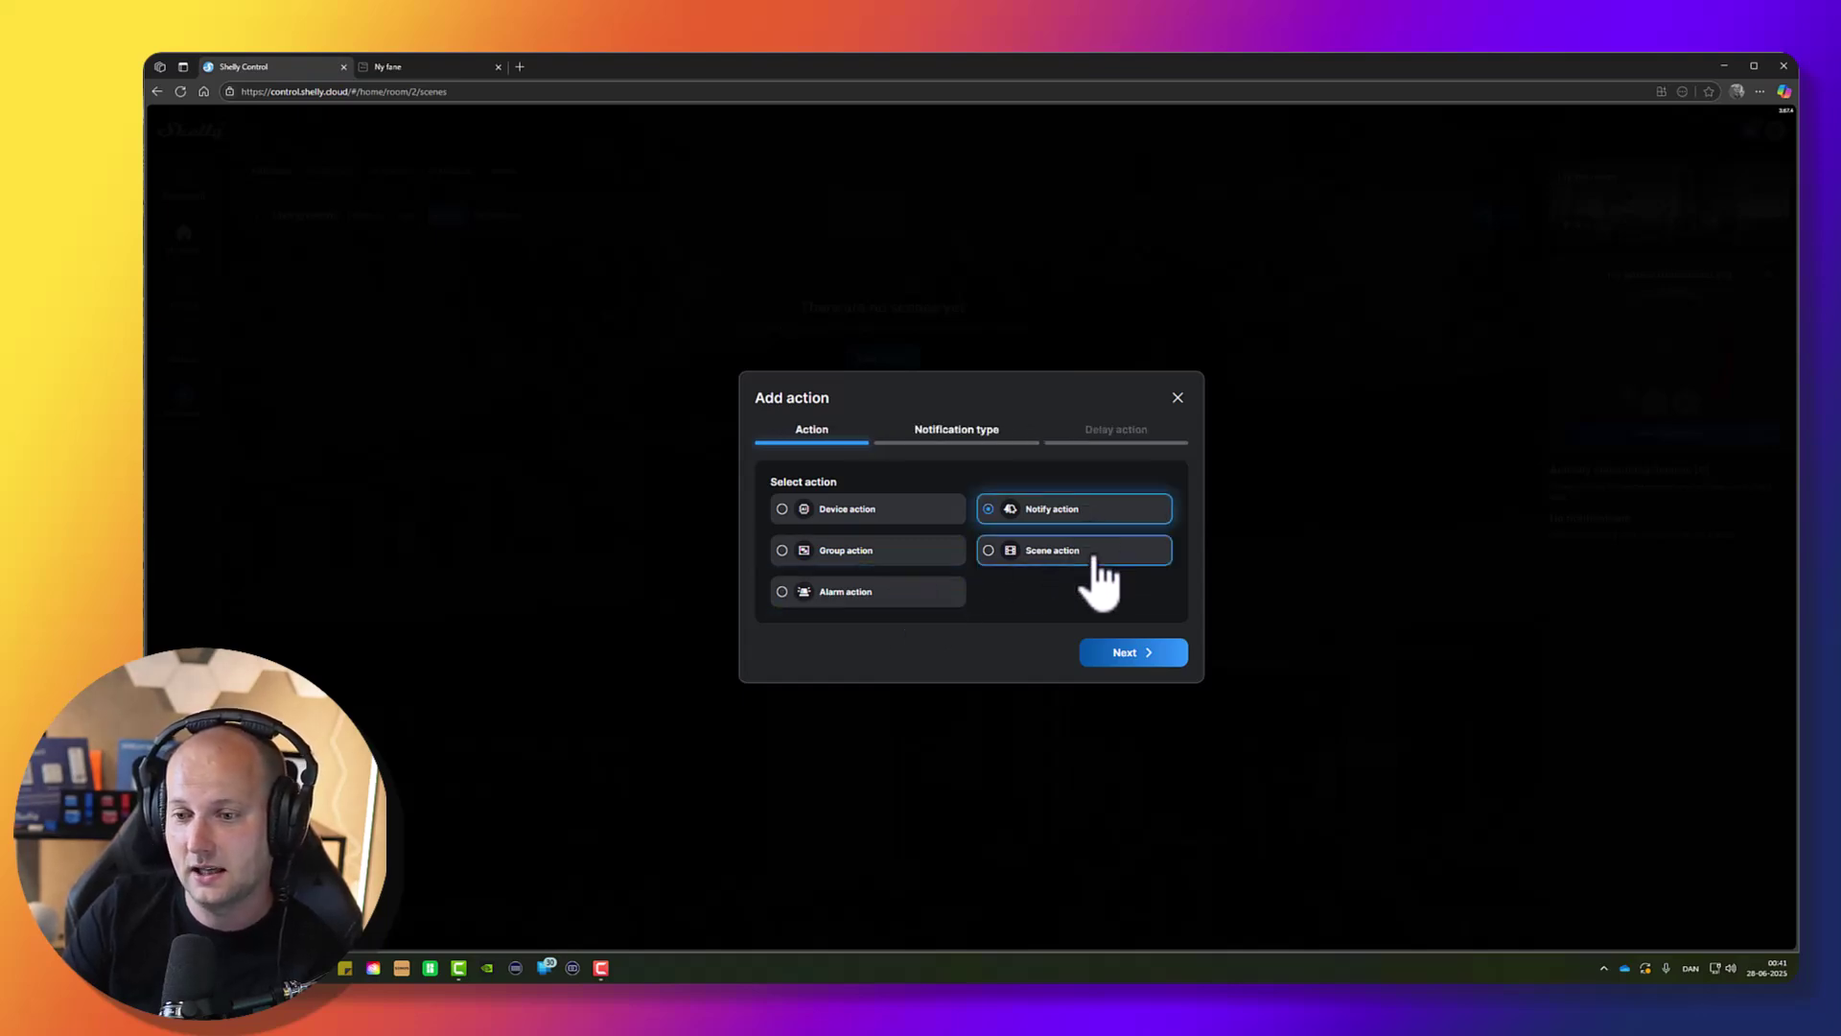
{"action": "left_click", "coordinate": [1097, 560]}
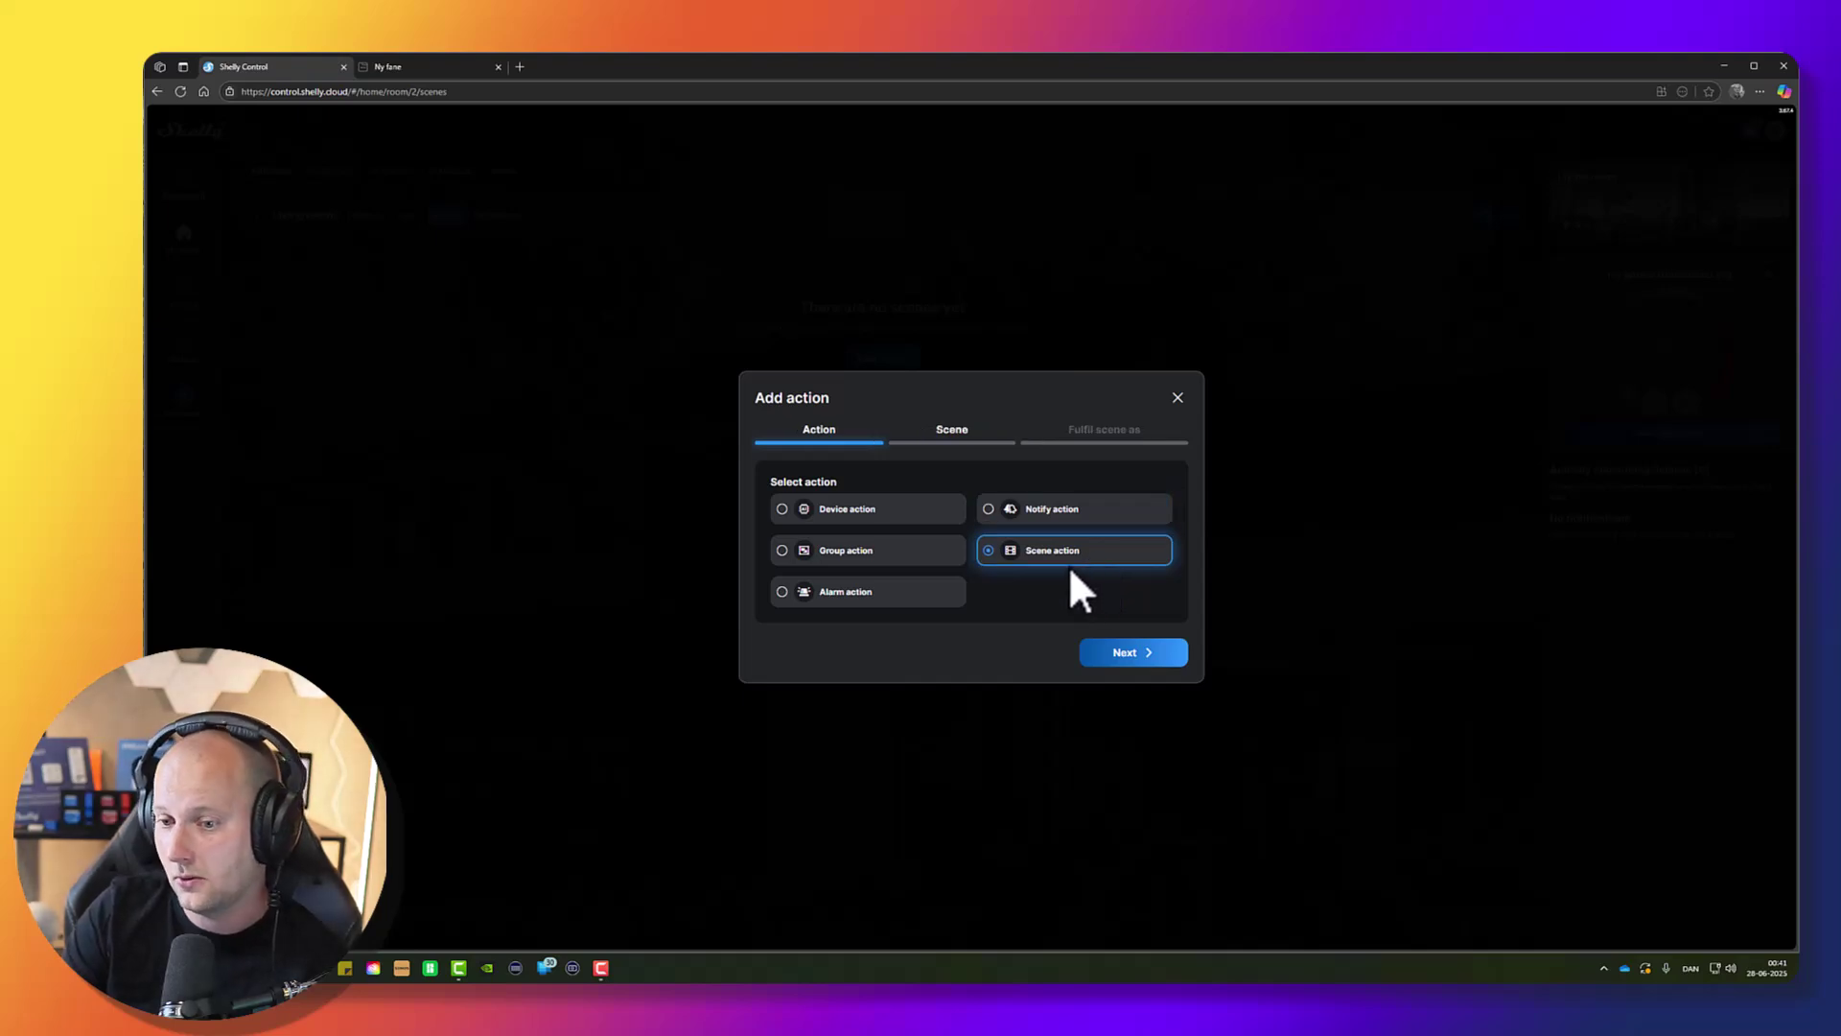
{"action": "left_click", "coordinate": [921, 522]}
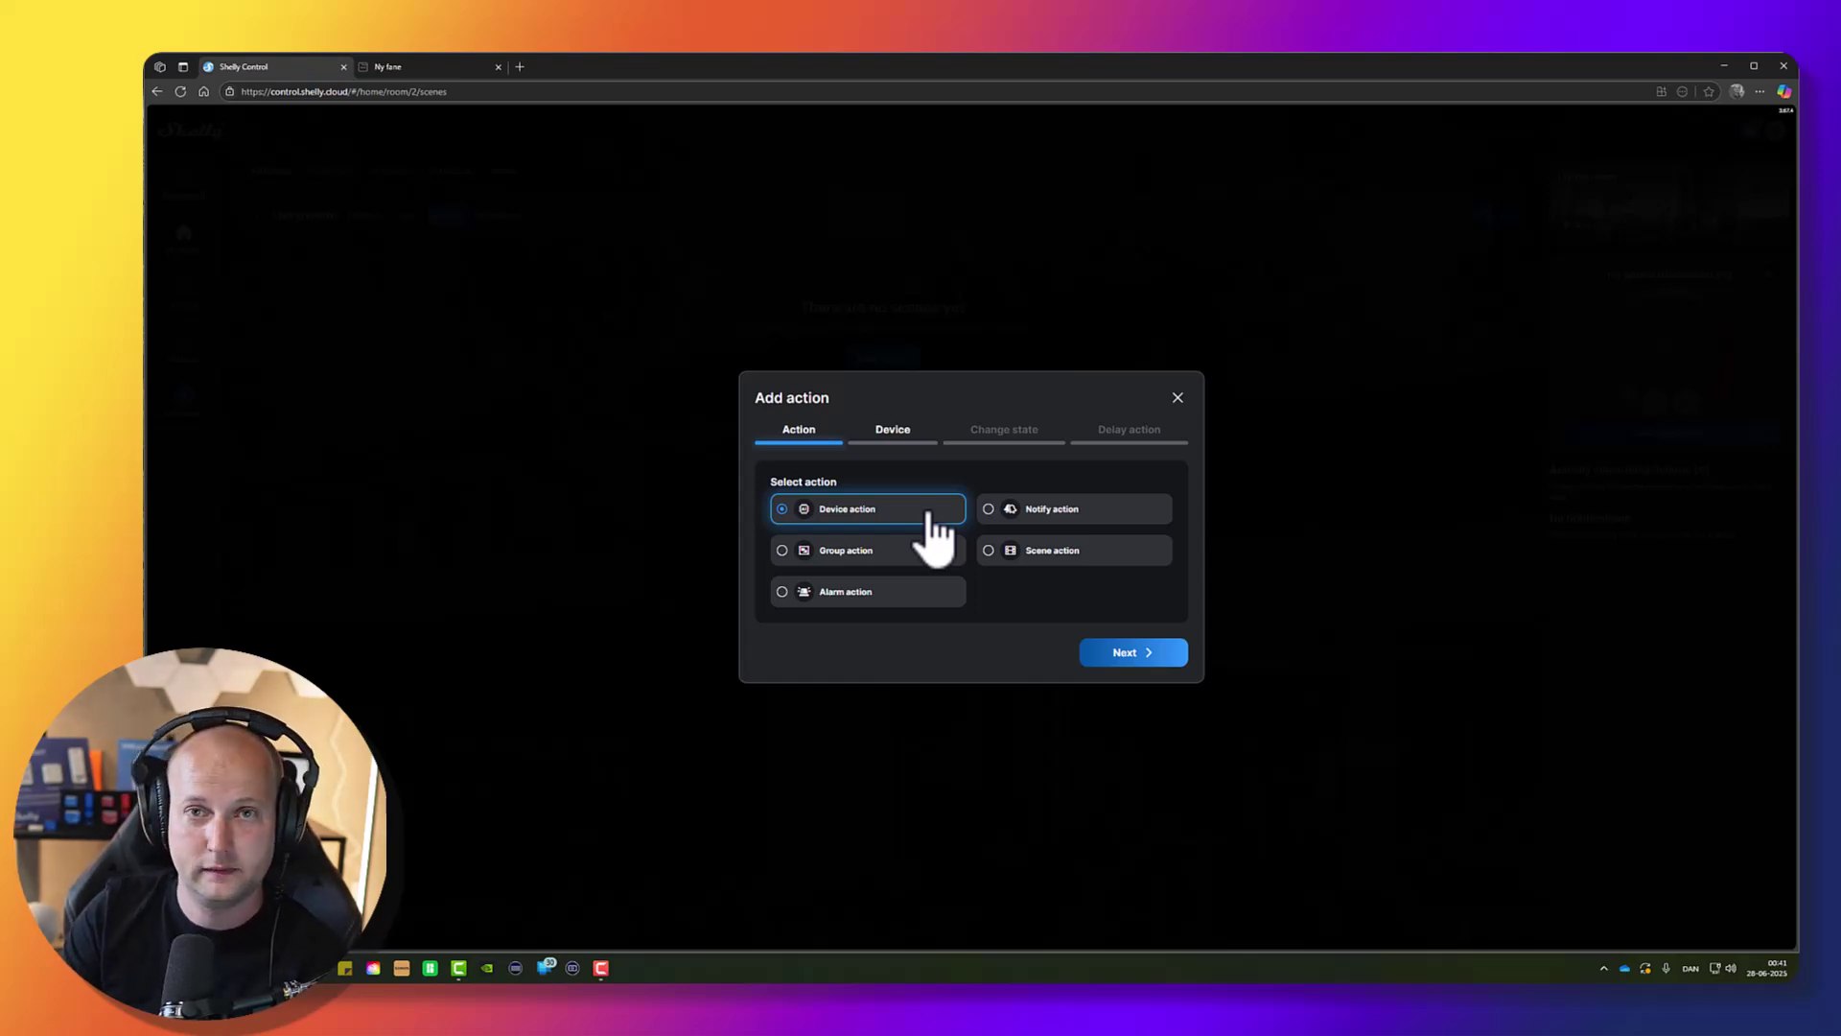
Make it a device action that targets Light 1 (Dimmer) in the Living room.
{"action": "left_click", "coordinate": [1137, 654]}
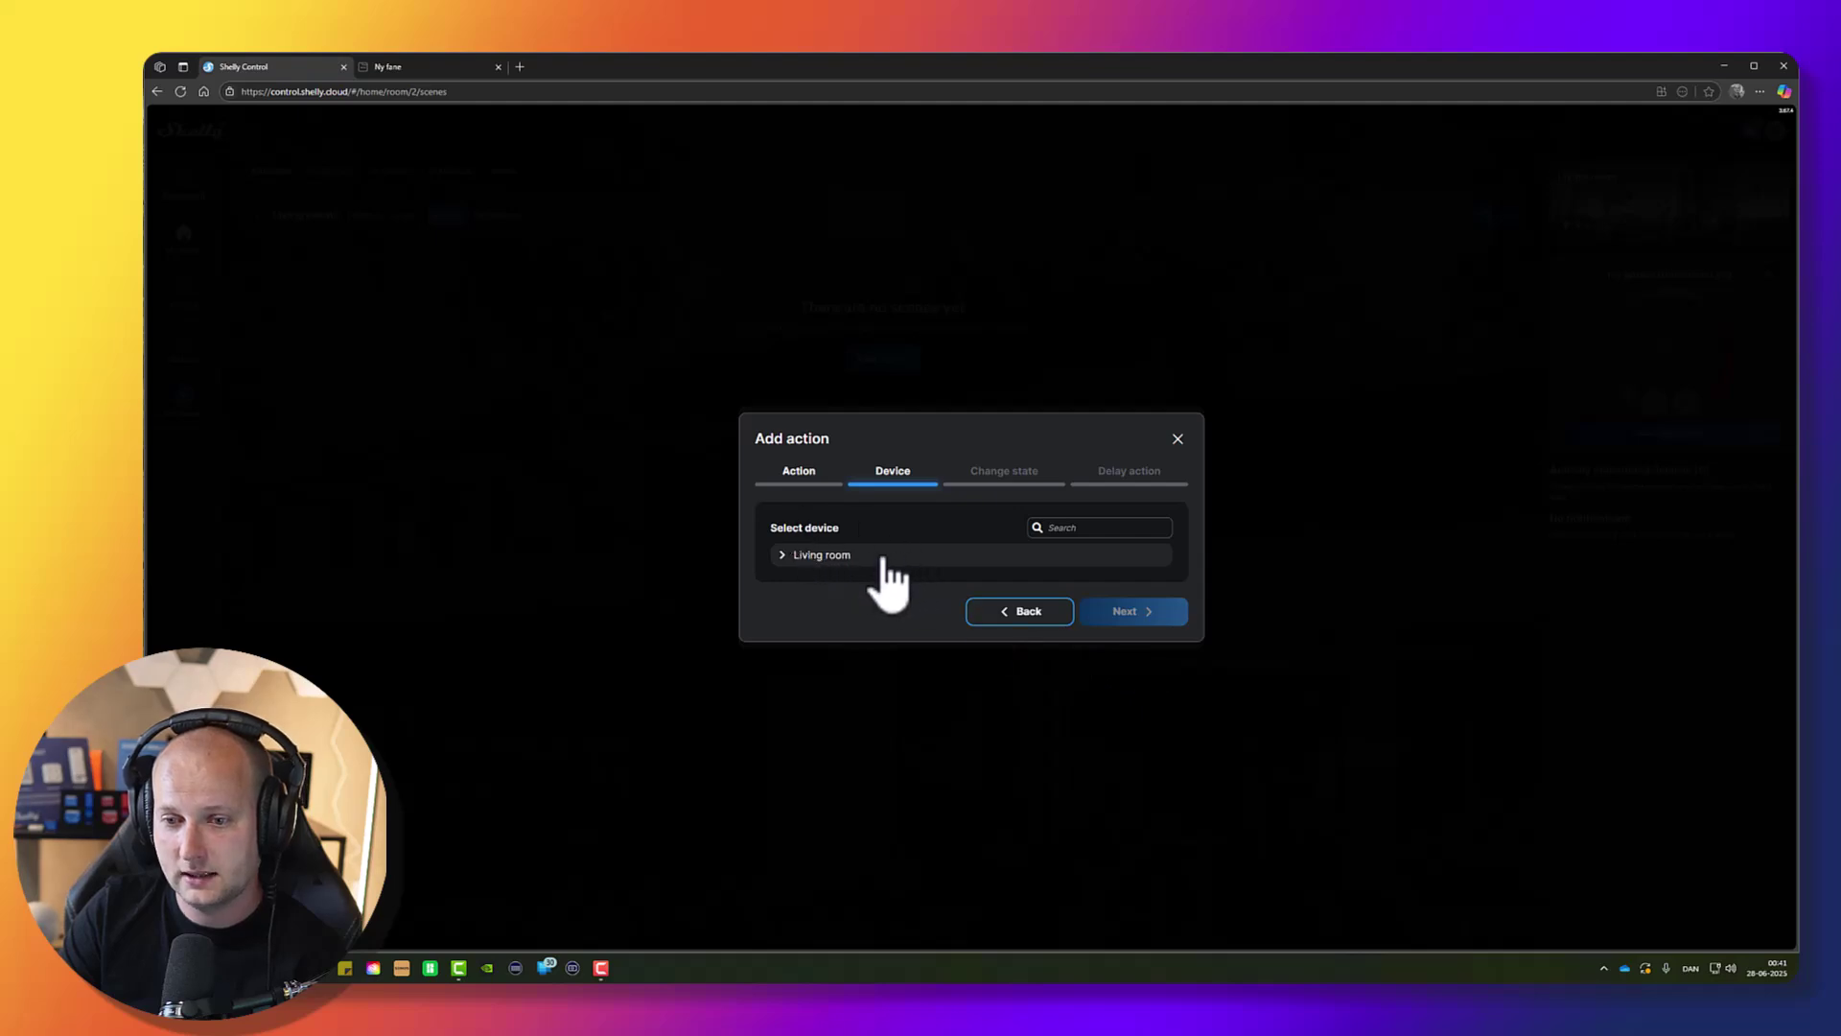
{"action": "left_click", "coordinate": [884, 557]}
{"action": "left_click", "coordinate": [846, 553]}
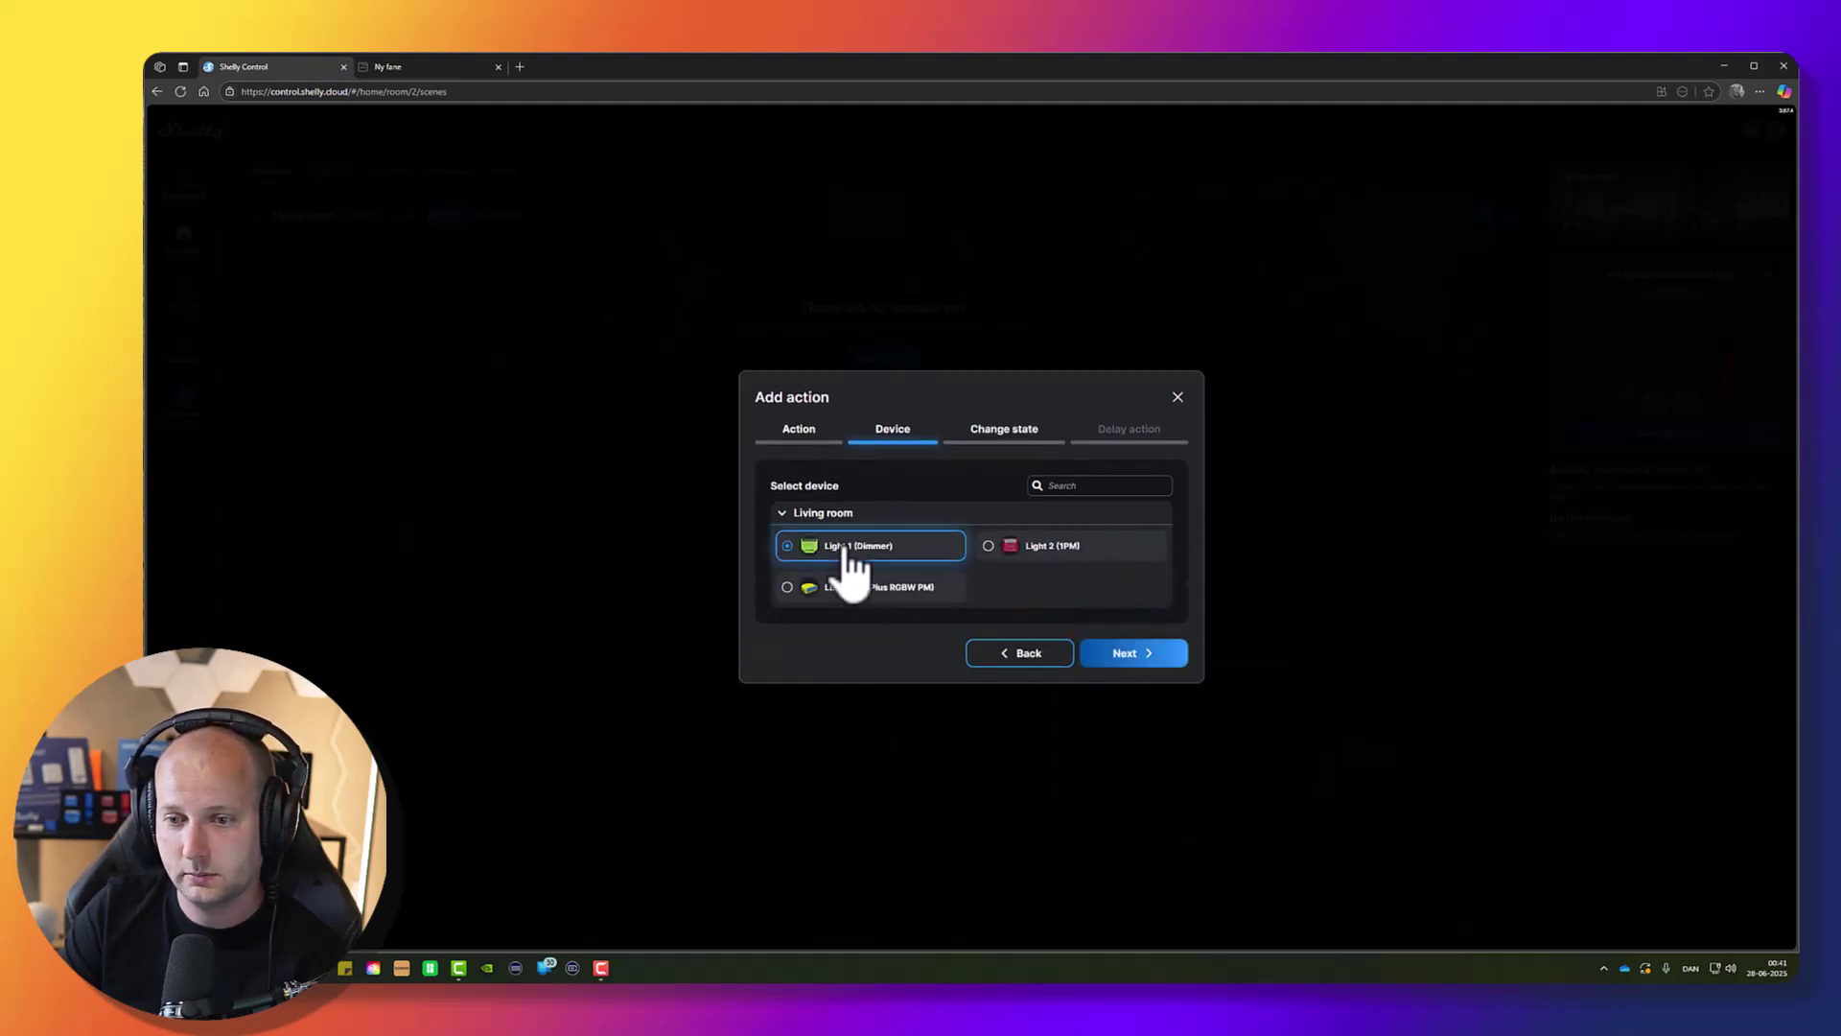
{"action": "left_click", "coordinate": [1144, 656]}
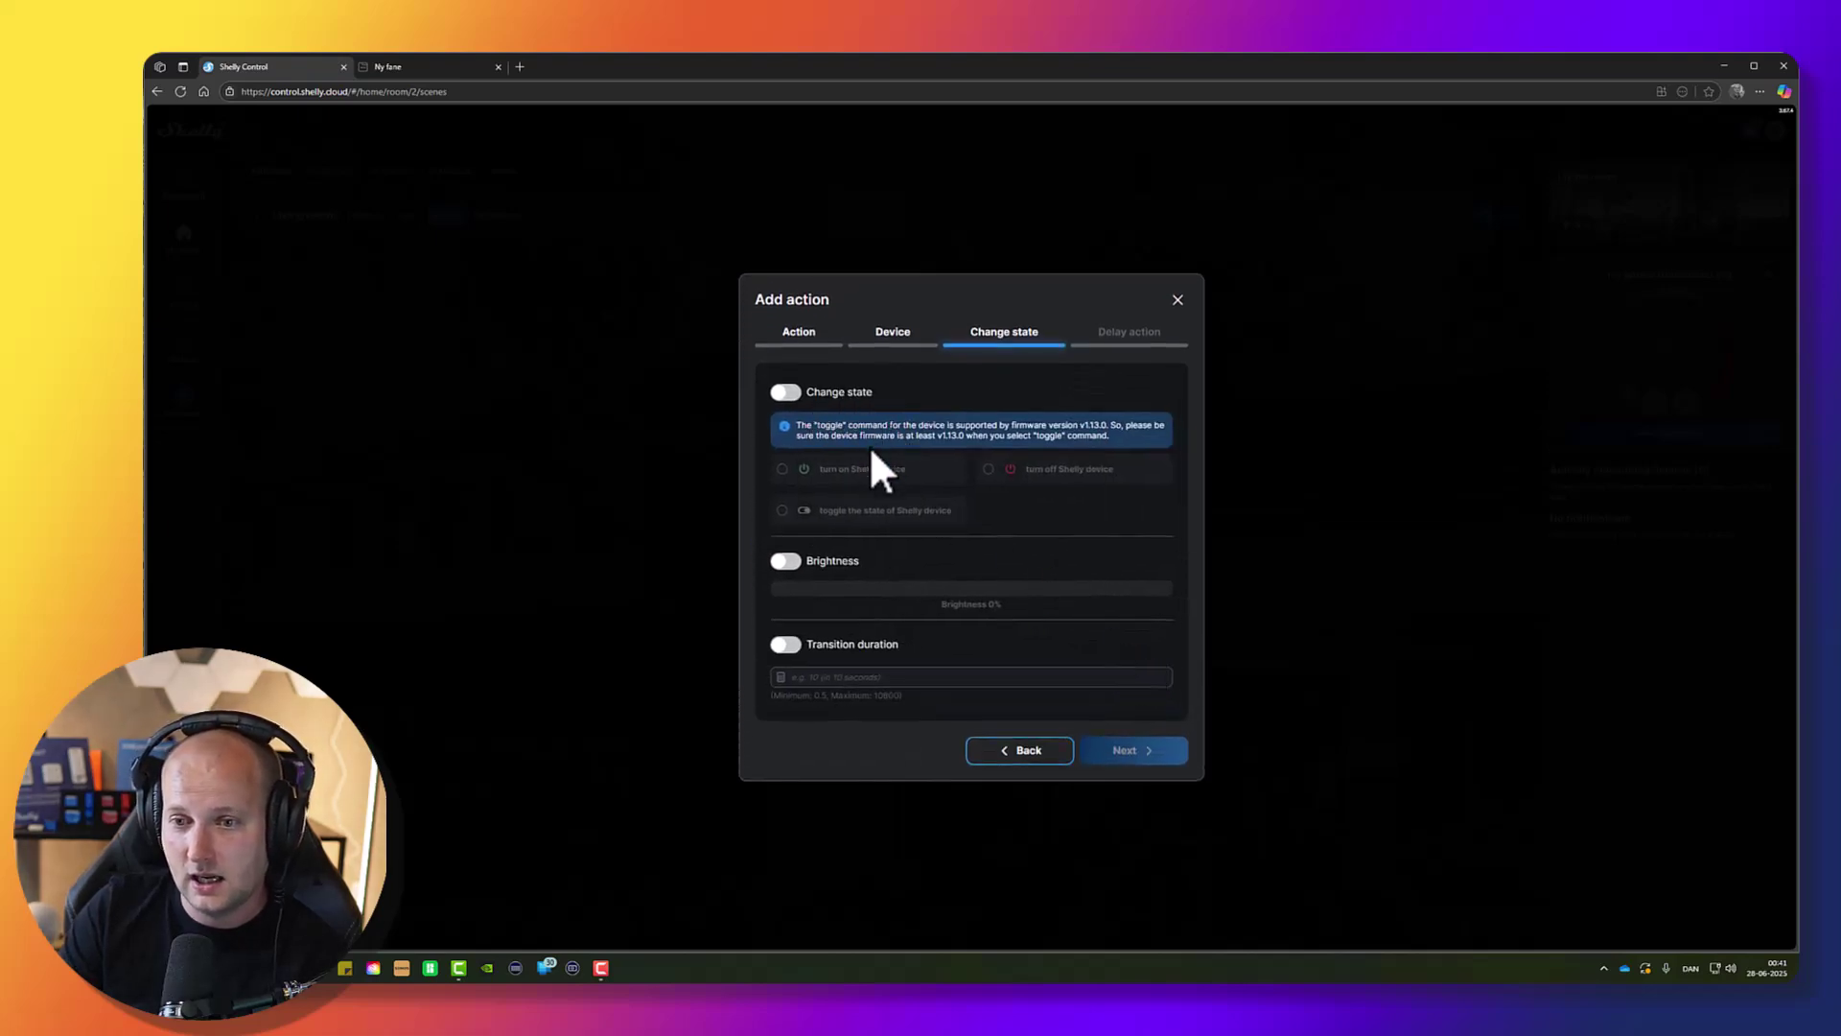
Set the action to turn on the Shelly device at 50% brightness and save it with a delay of 0 seconds.
{"action": "left_click", "coordinate": [786, 392]}
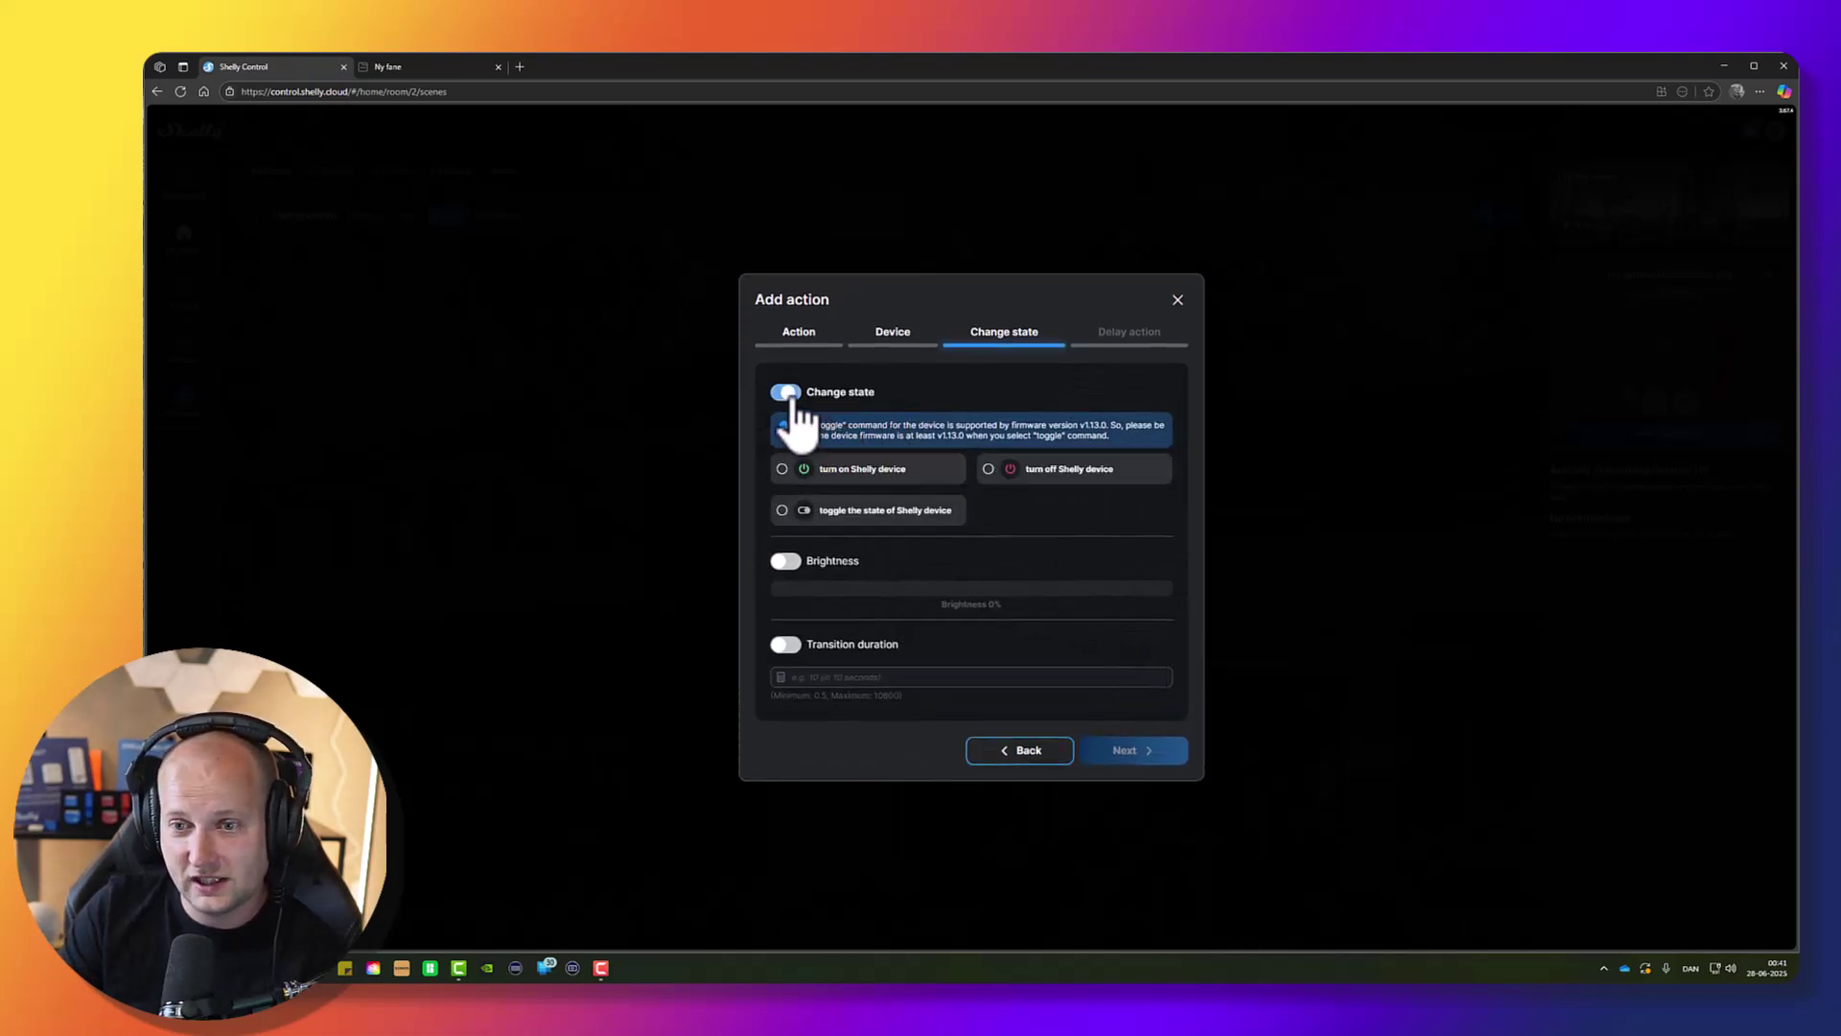
{"action": "left_click", "coordinate": [844, 470]}
{"action": "left_click", "coordinate": [785, 562]}
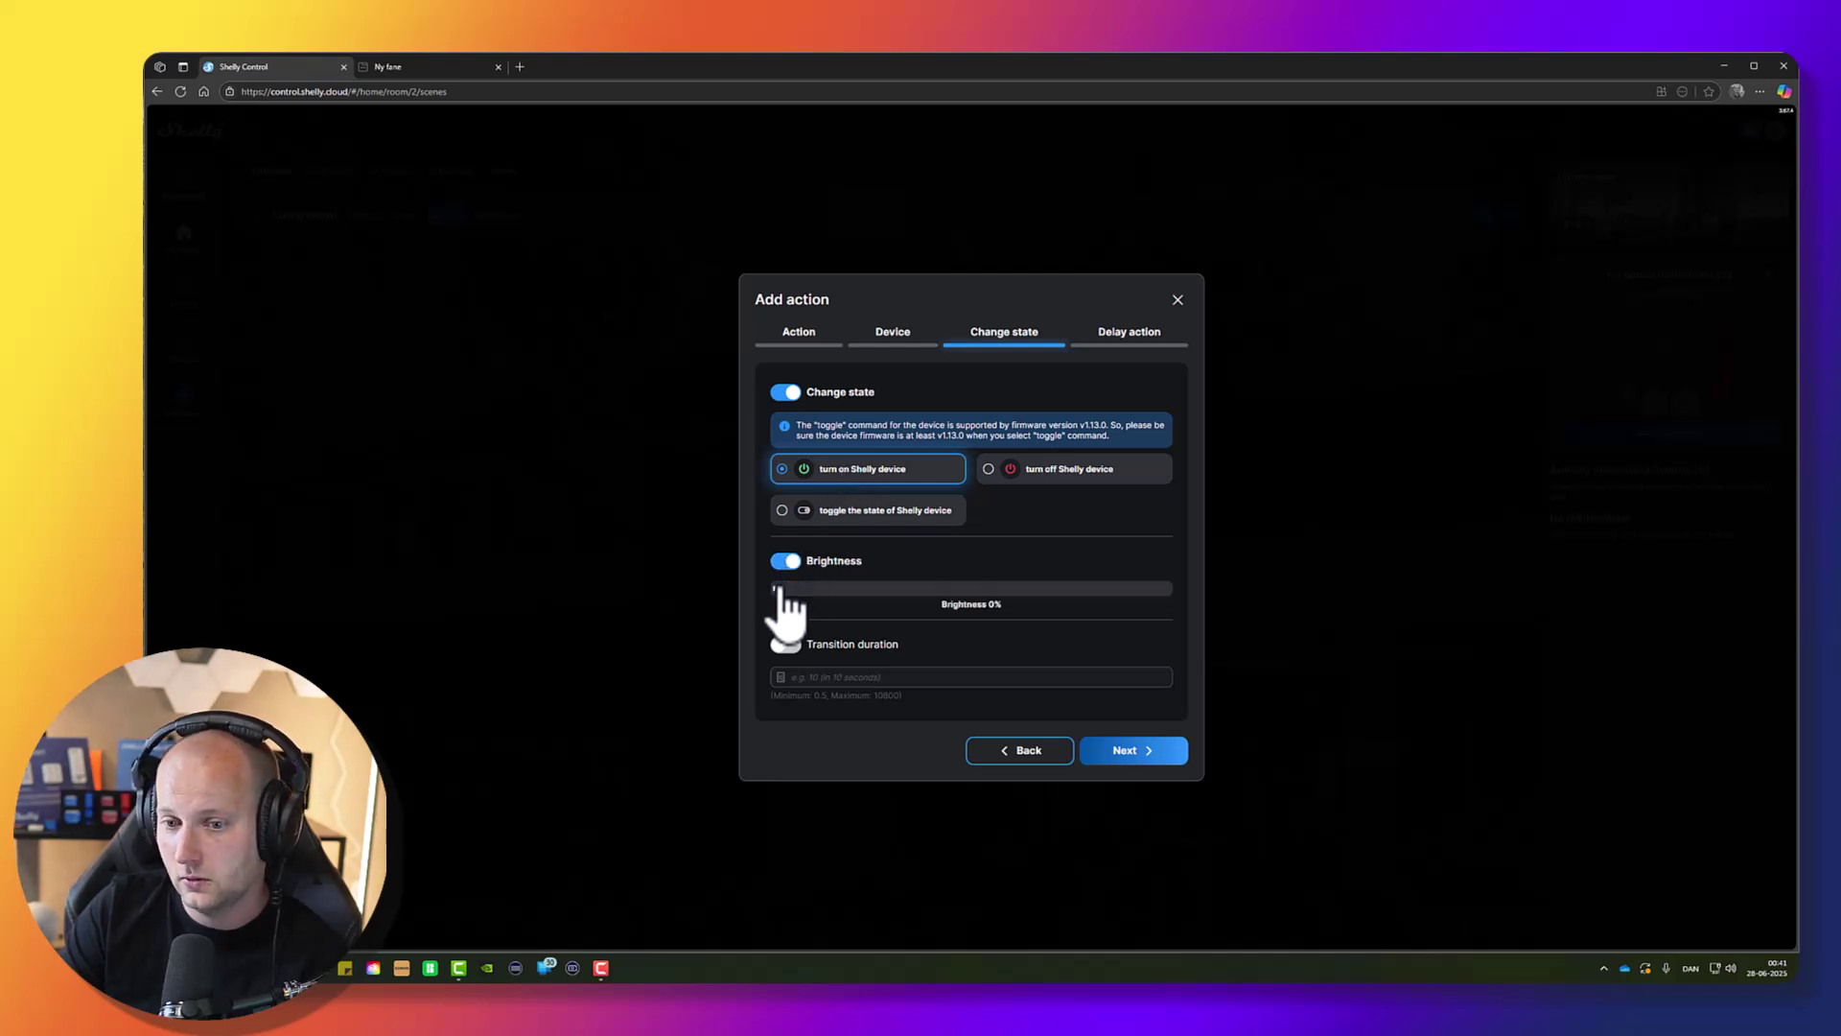
{"action": "left_click_drag", "start_coordinate": [775, 588], "coordinate": [974, 592]}
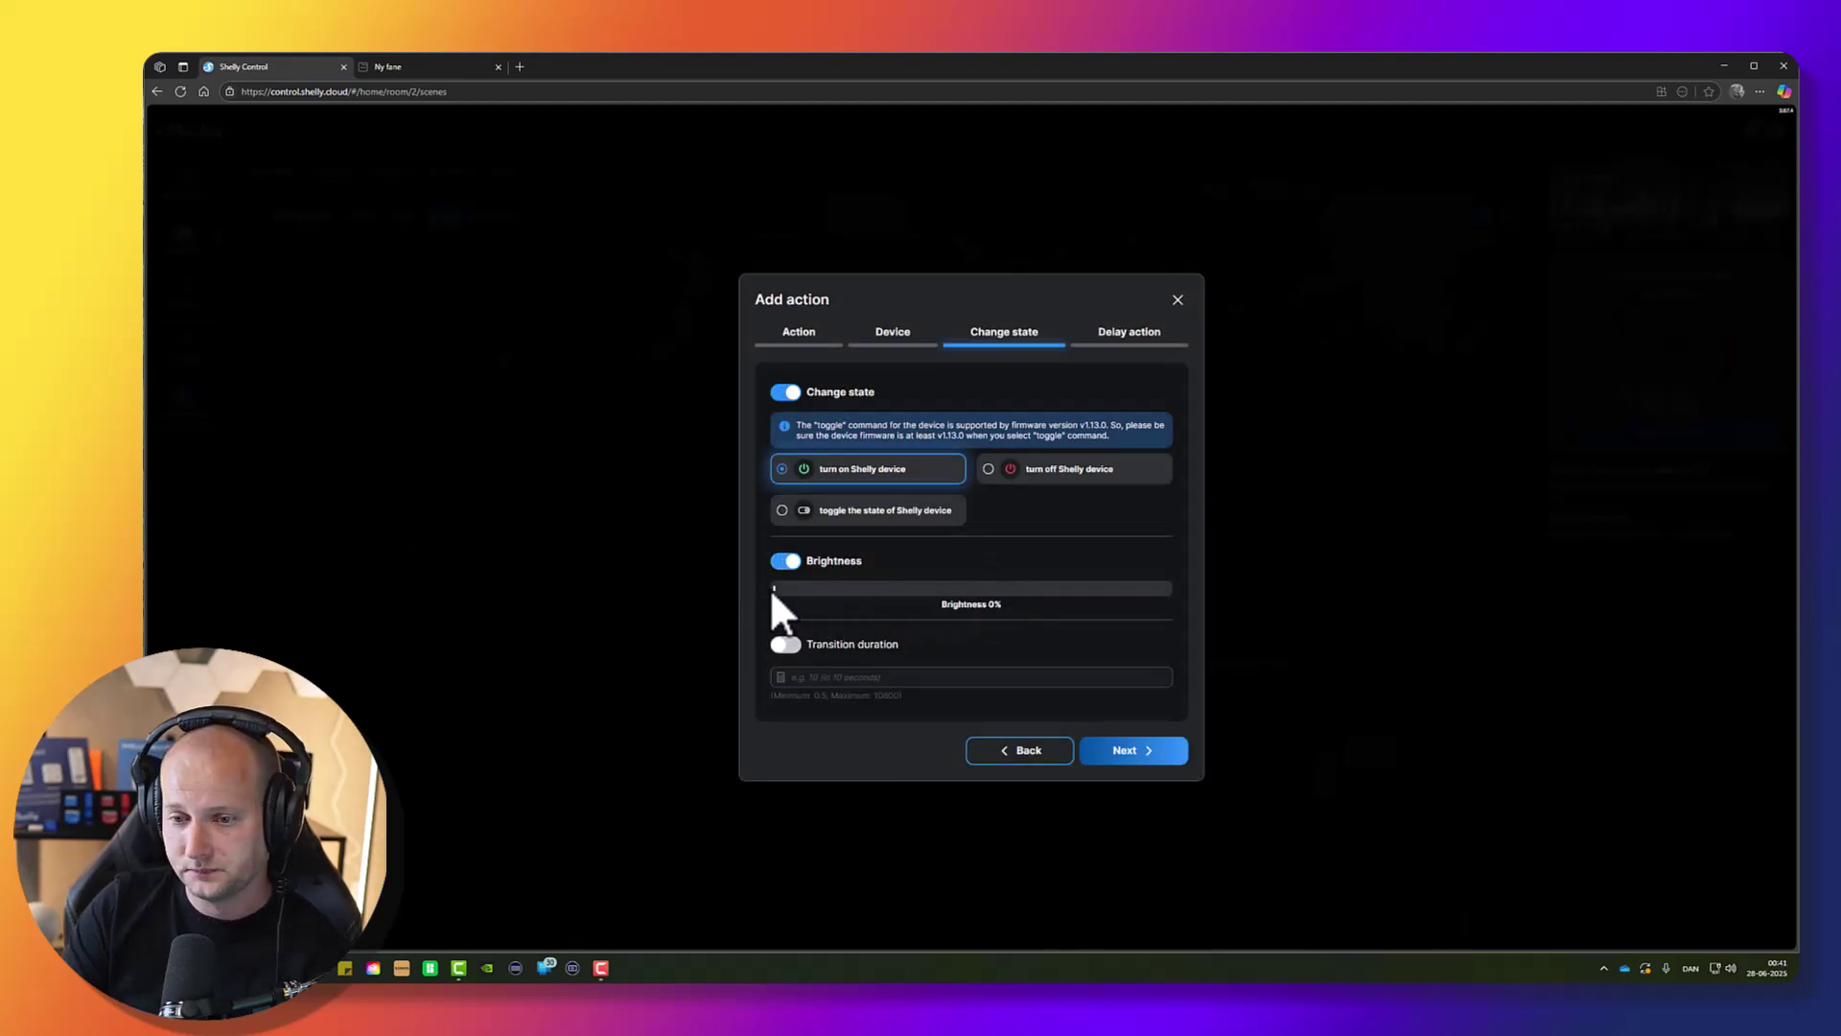
{"action": "left_click_drag", "start_coordinate": [773, 589], "coordinate": [970, 607]}
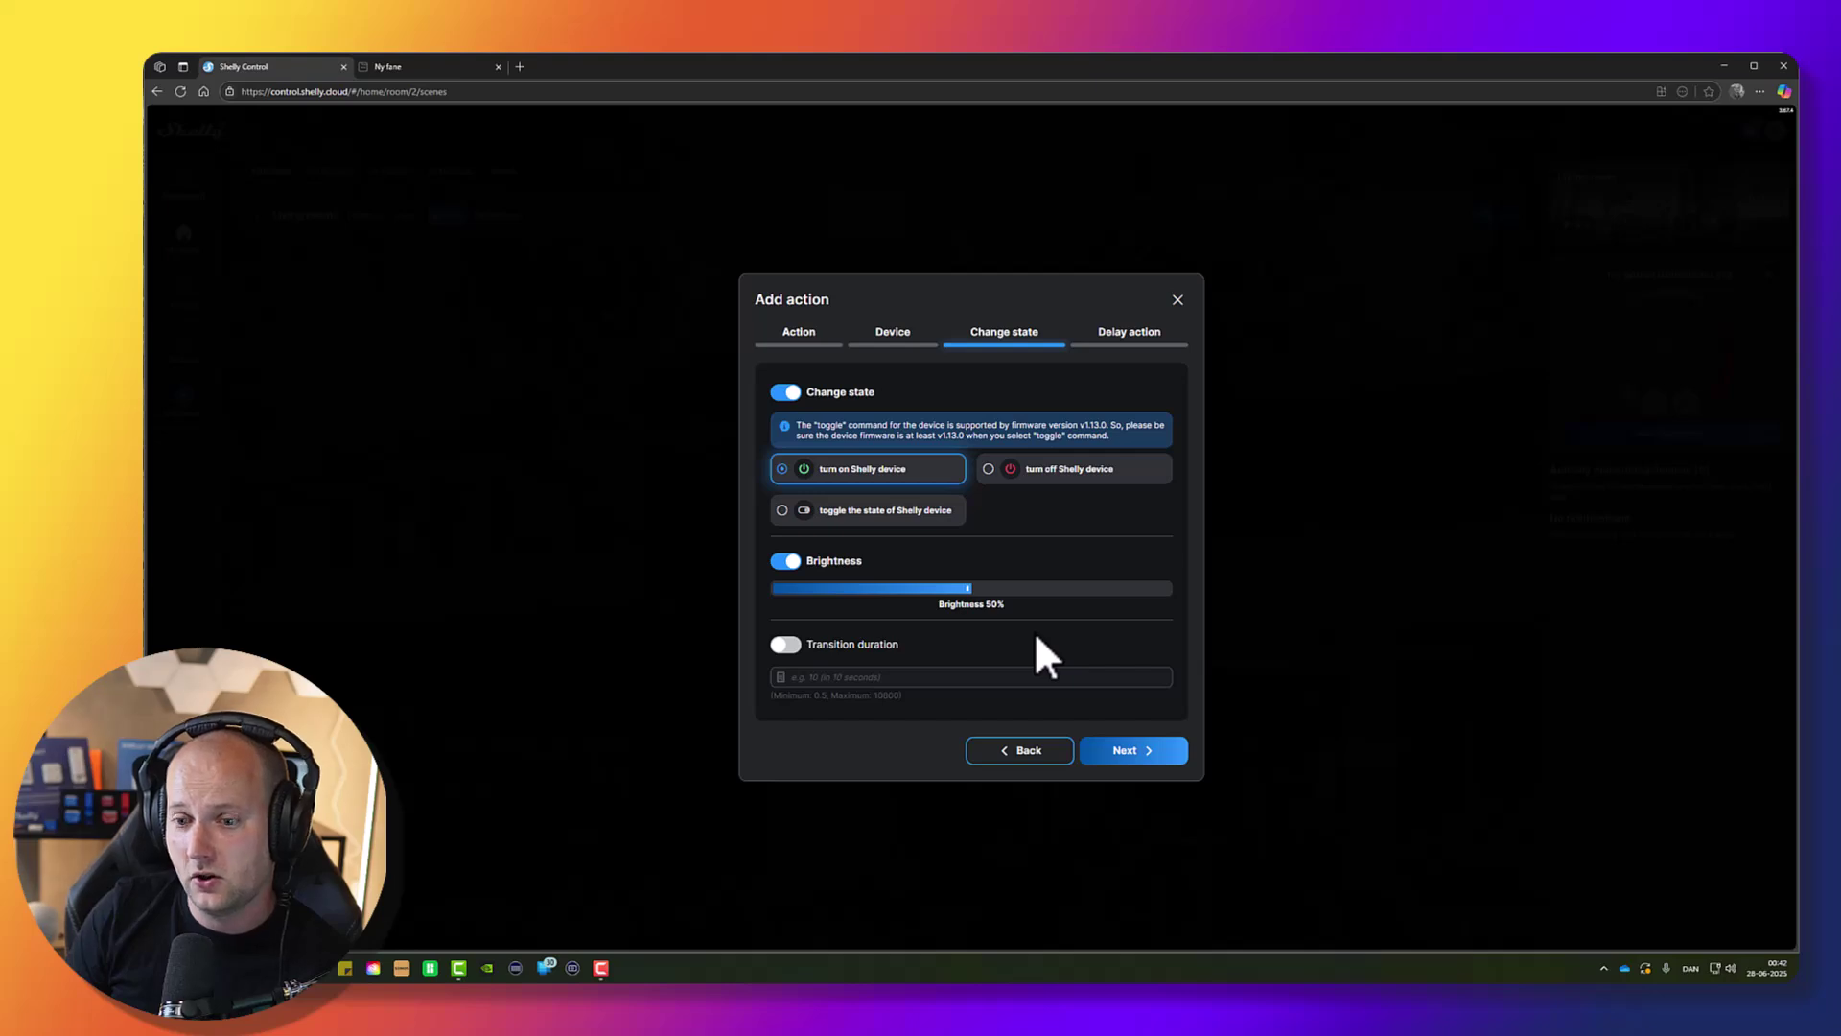
{"action": "left_click", "coordinate": [1139, 751]}
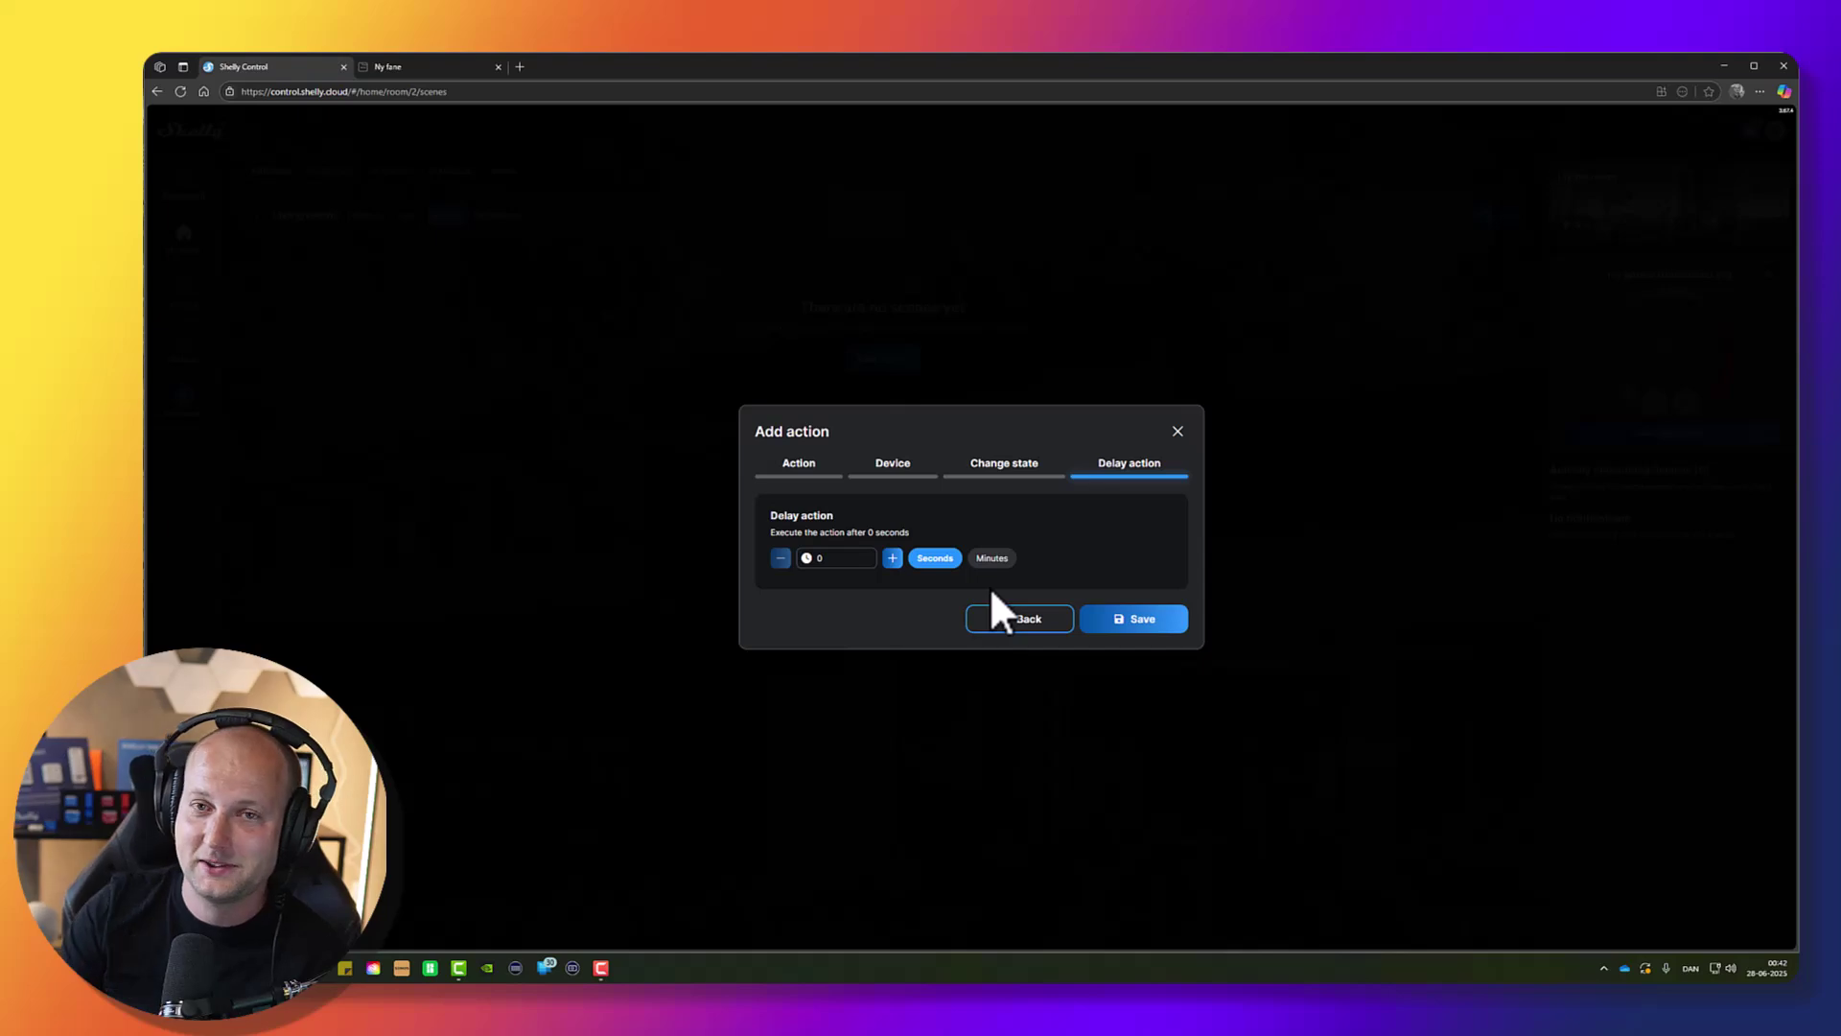
{"action": "left_click", "coordinate": [1138, 621]}
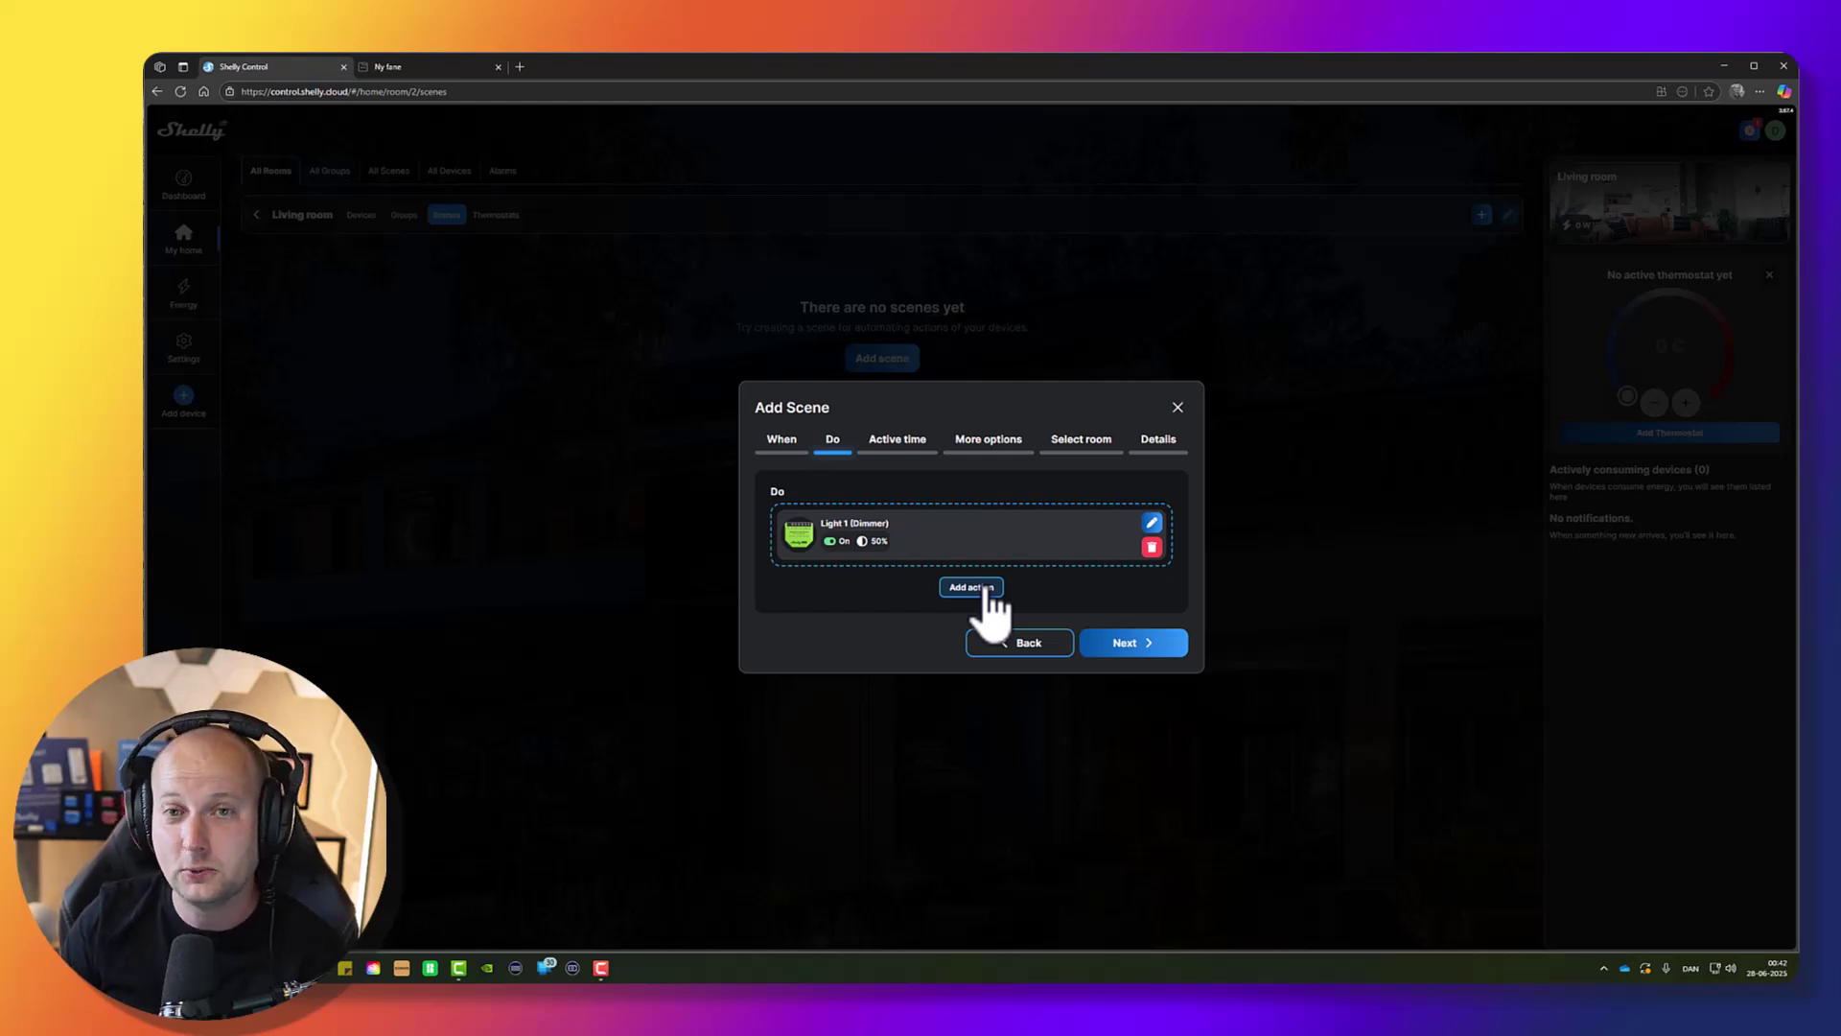
Keep the default active time and the Living room assignment, and disable executing the scene on save or edit.
{"action": "left_click", "coordinate": [1122, 644]}
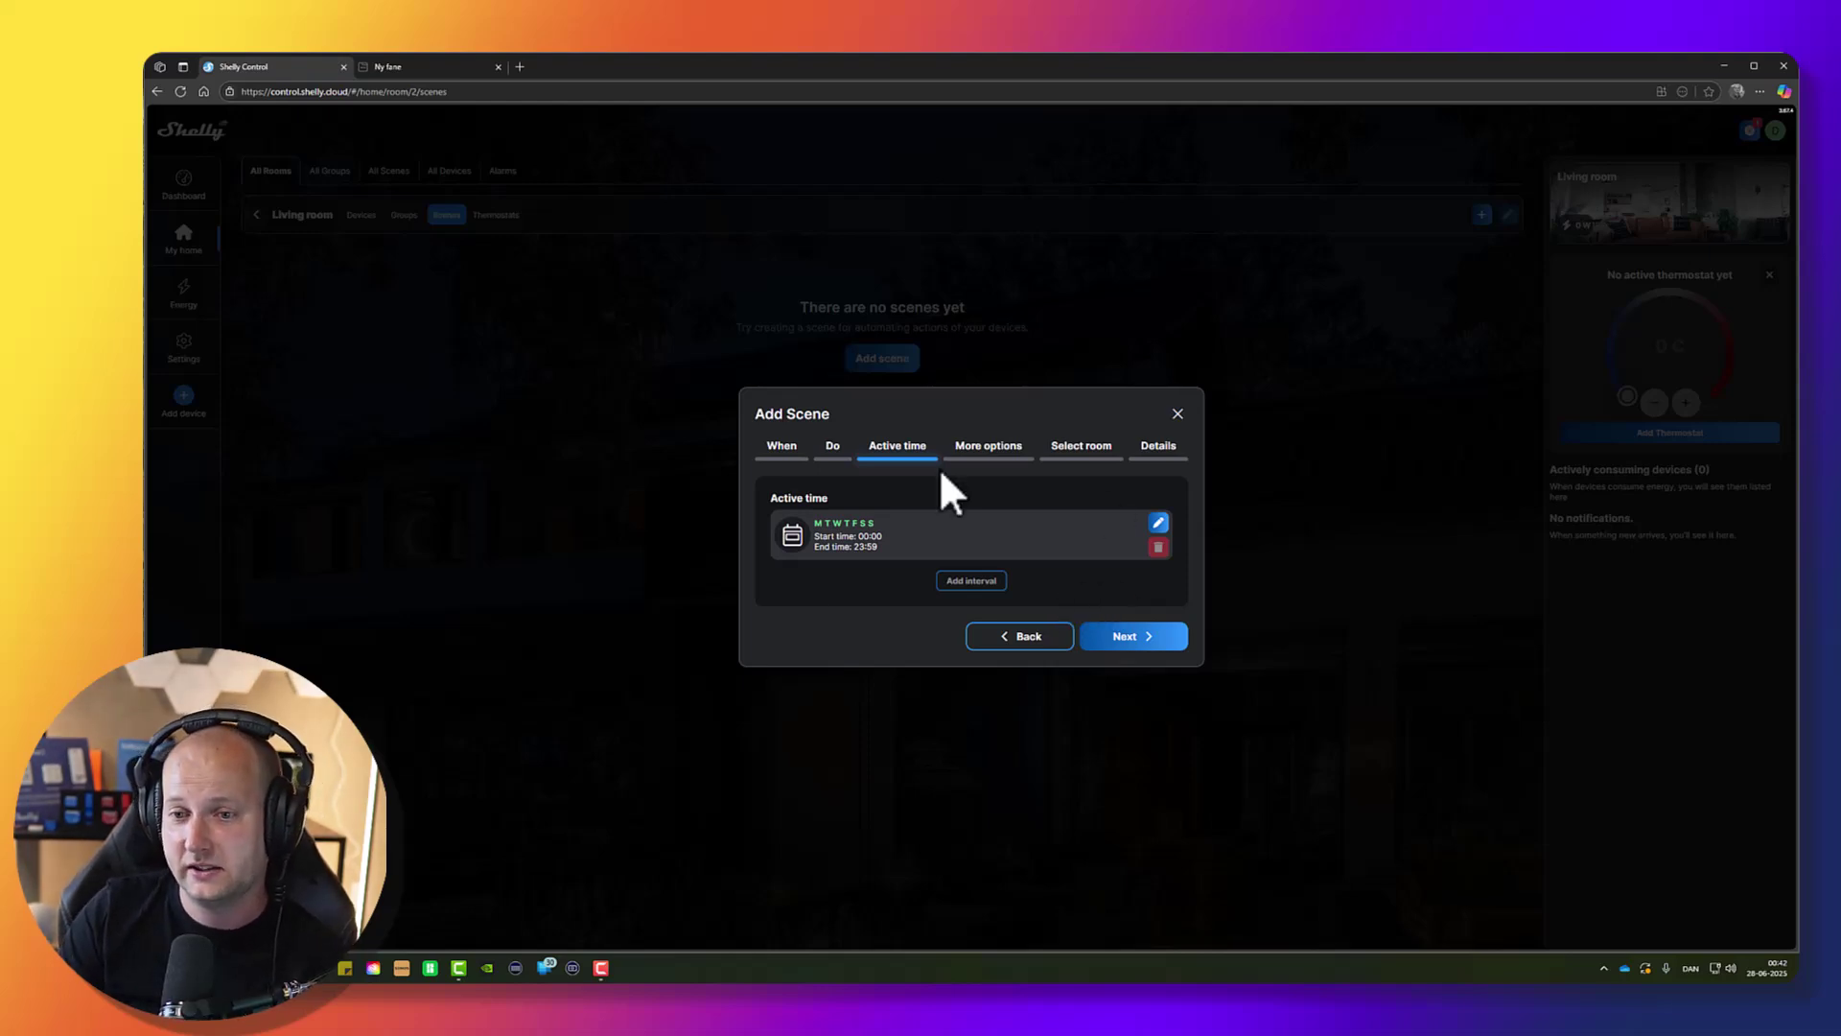
{"action": "left_click", "coordinate": [1136, 637]}
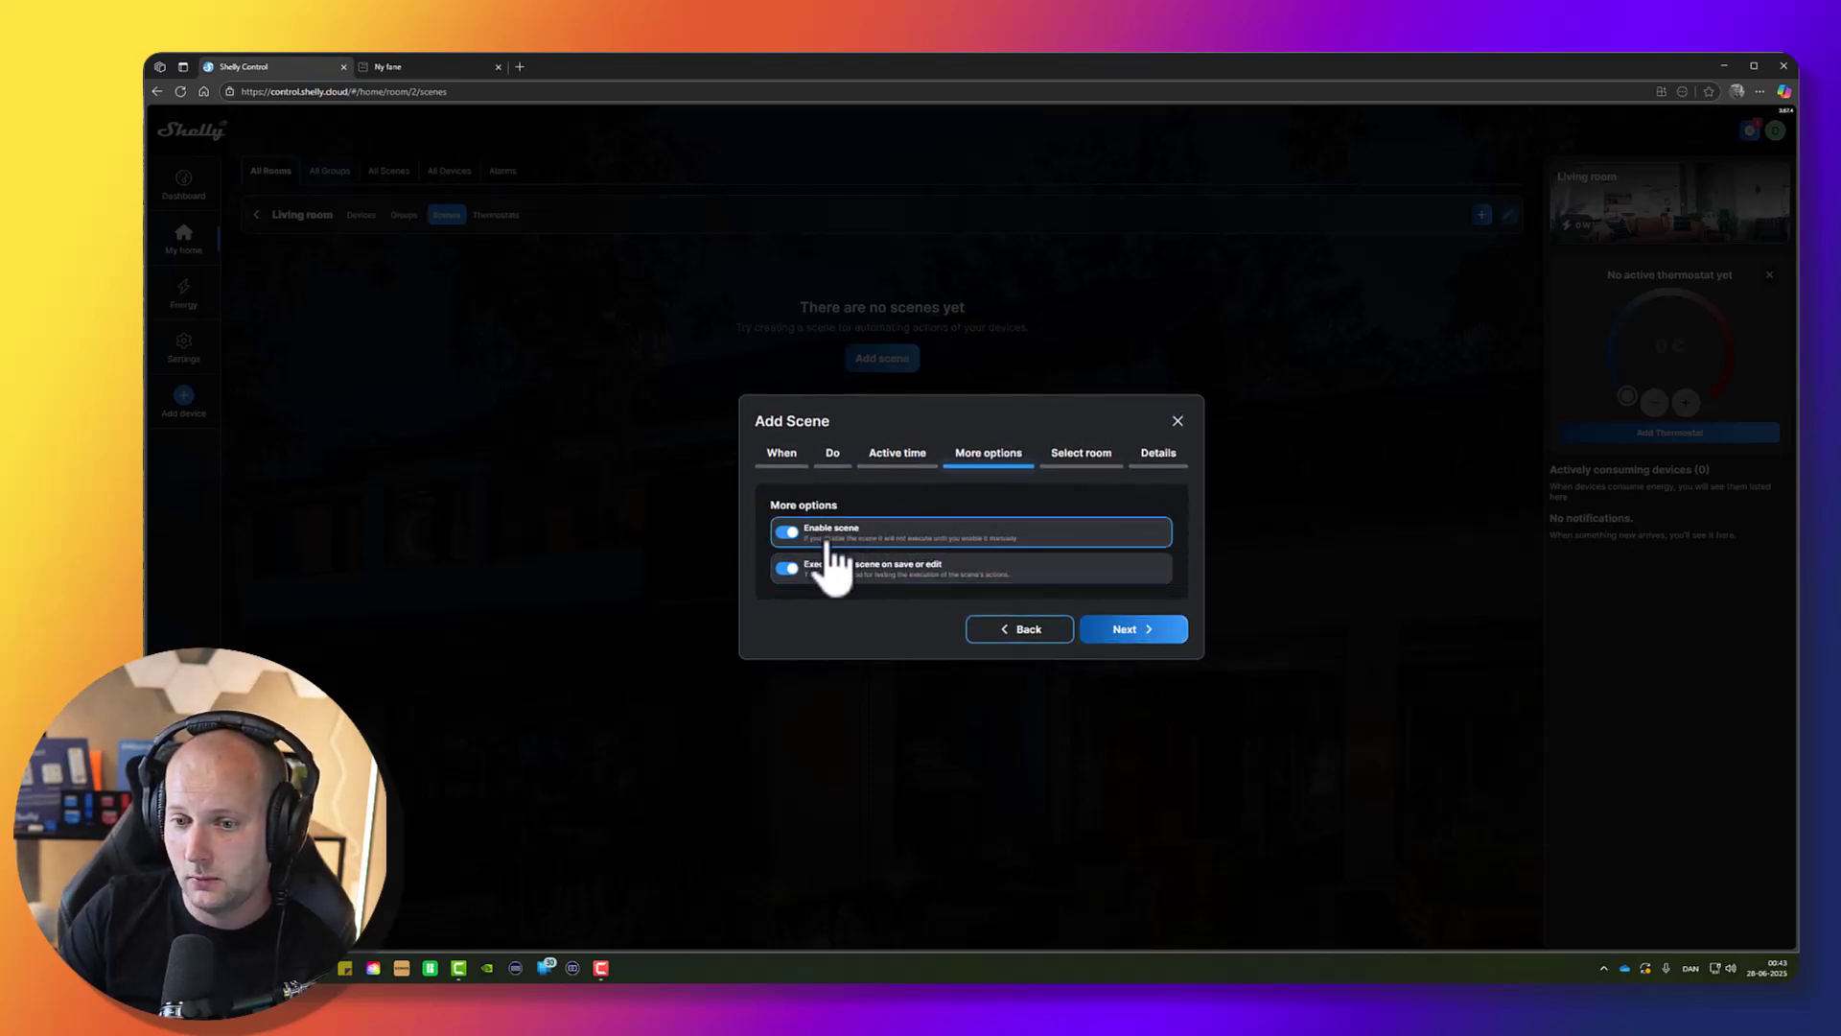
{"action": "left_click", "coordinate": [851, 573]}
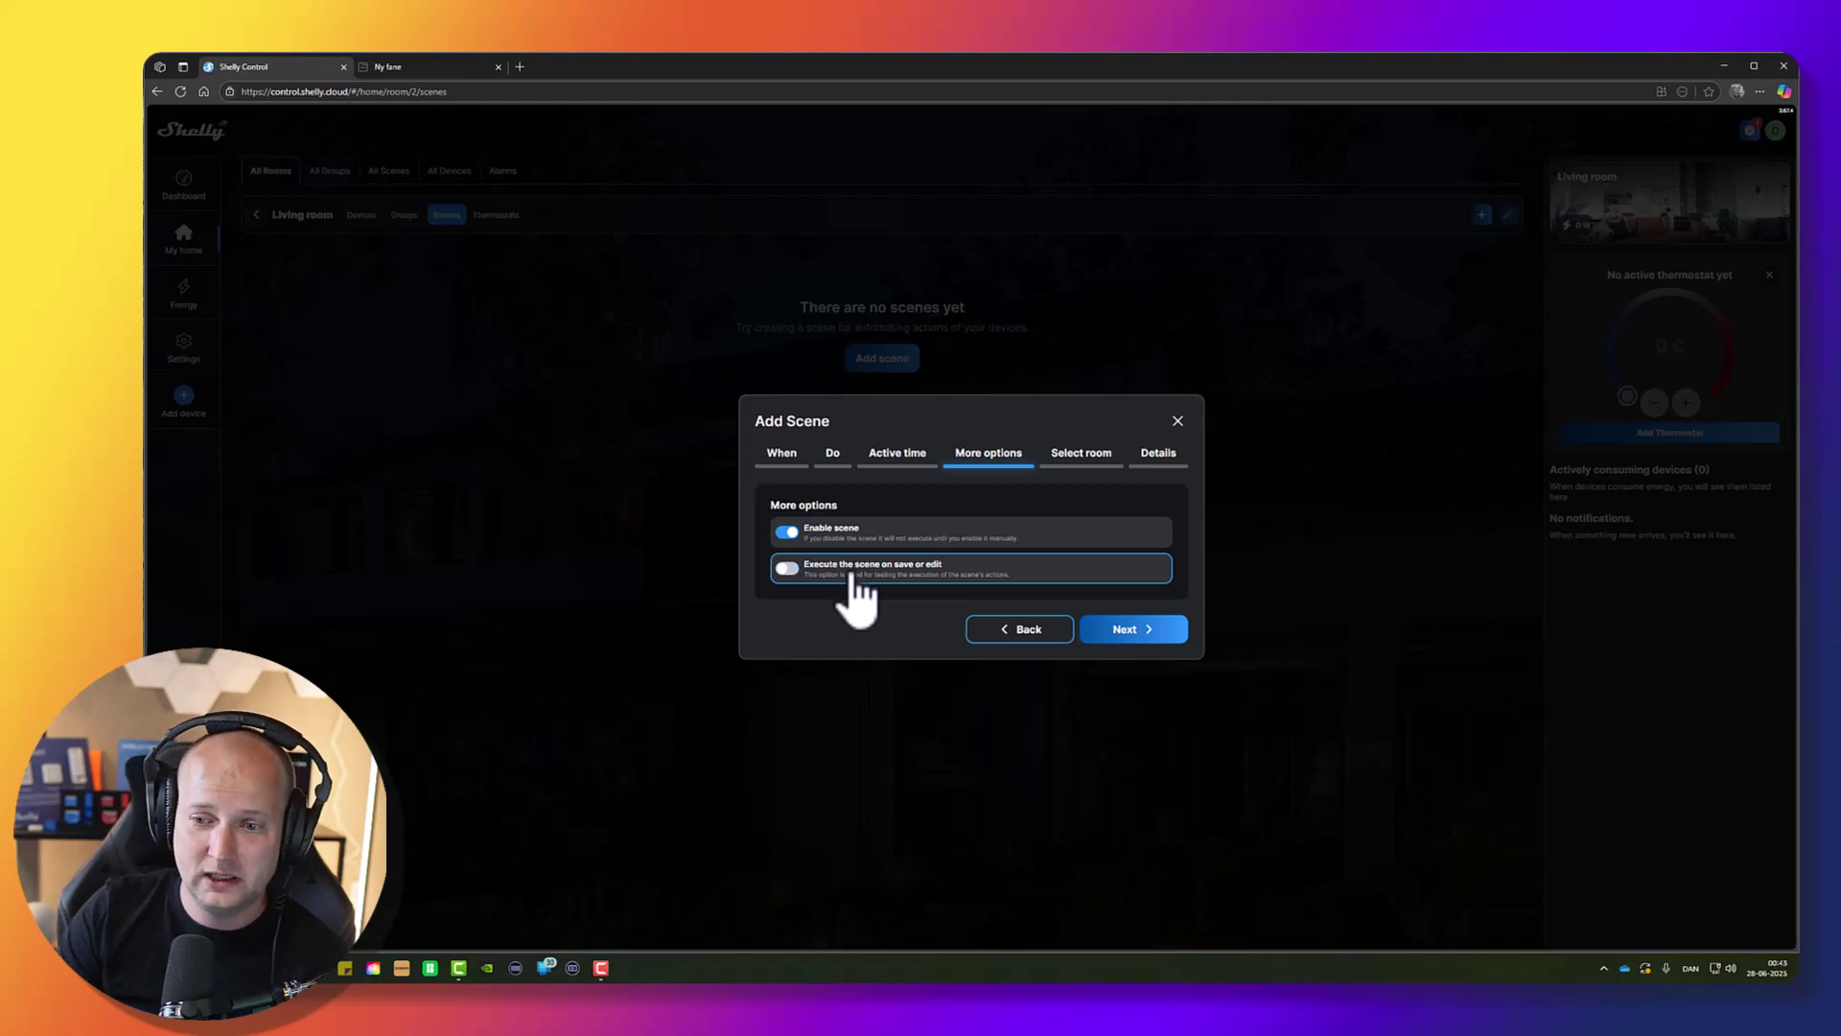
{"action": "left_click", "coordinate": [1132, 629]}
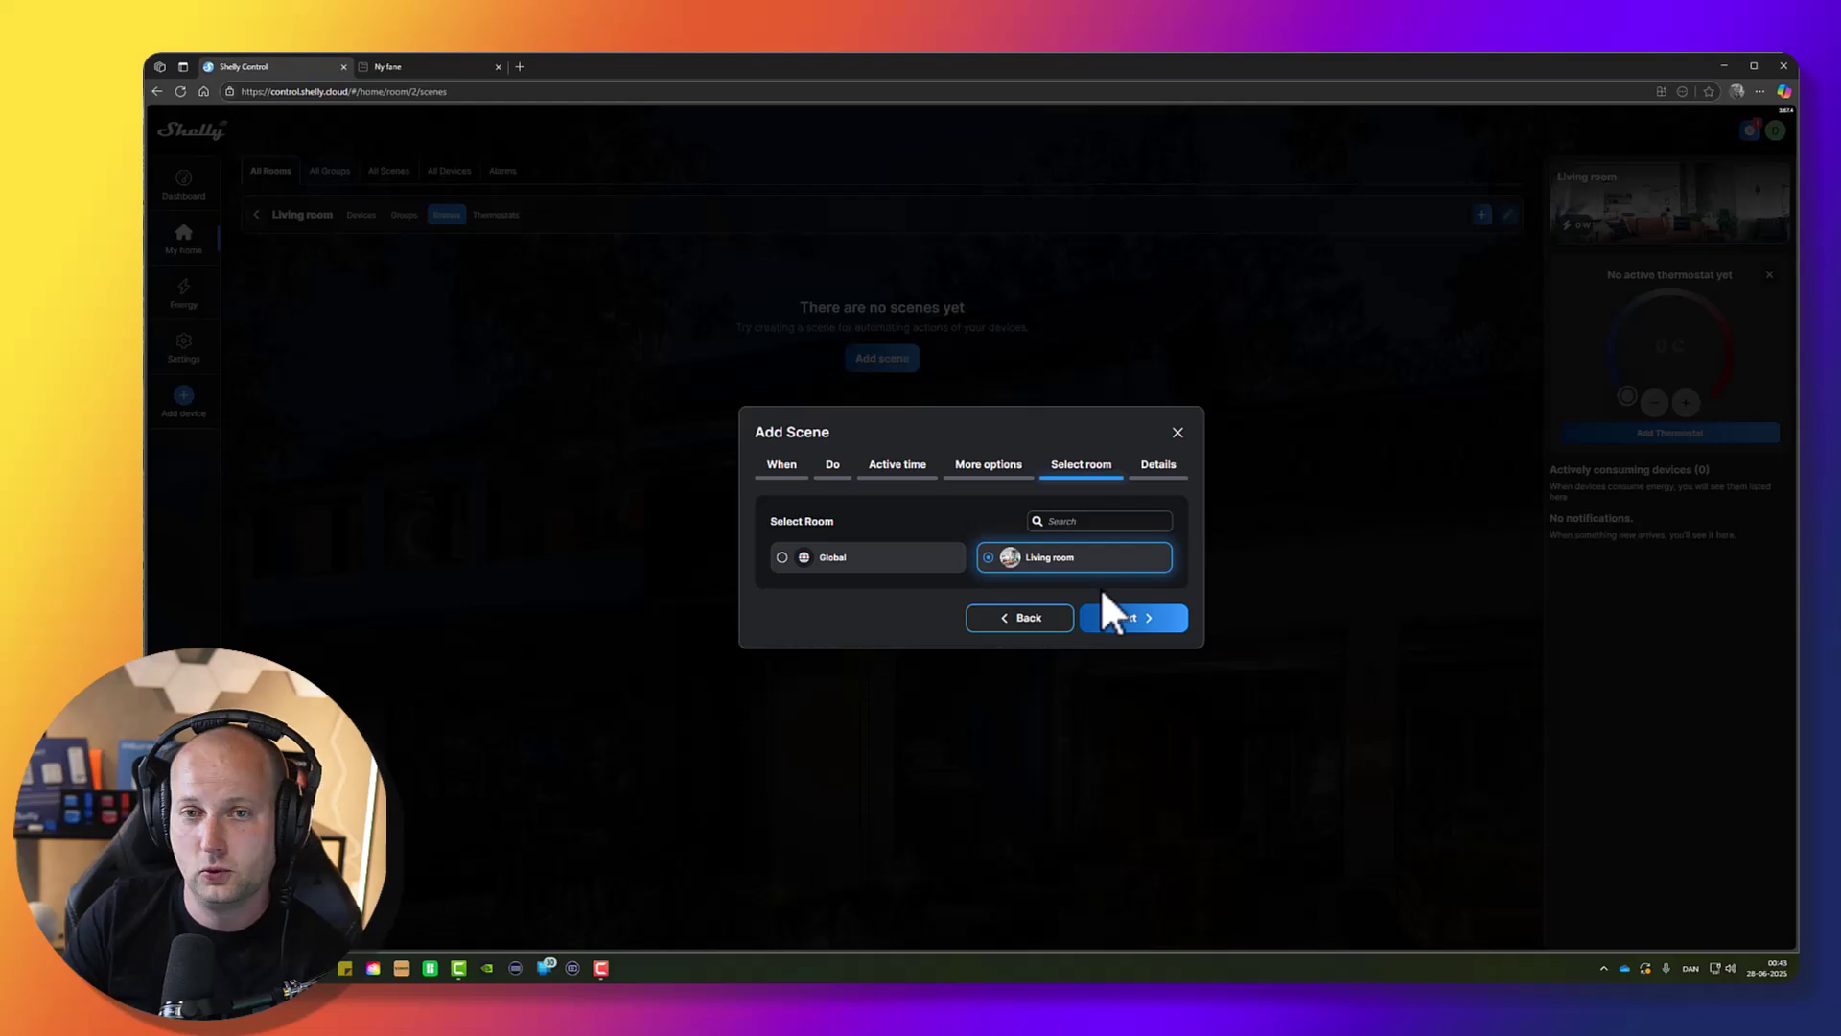
{"action": "left_click", "coordinate": [1147, 625]}
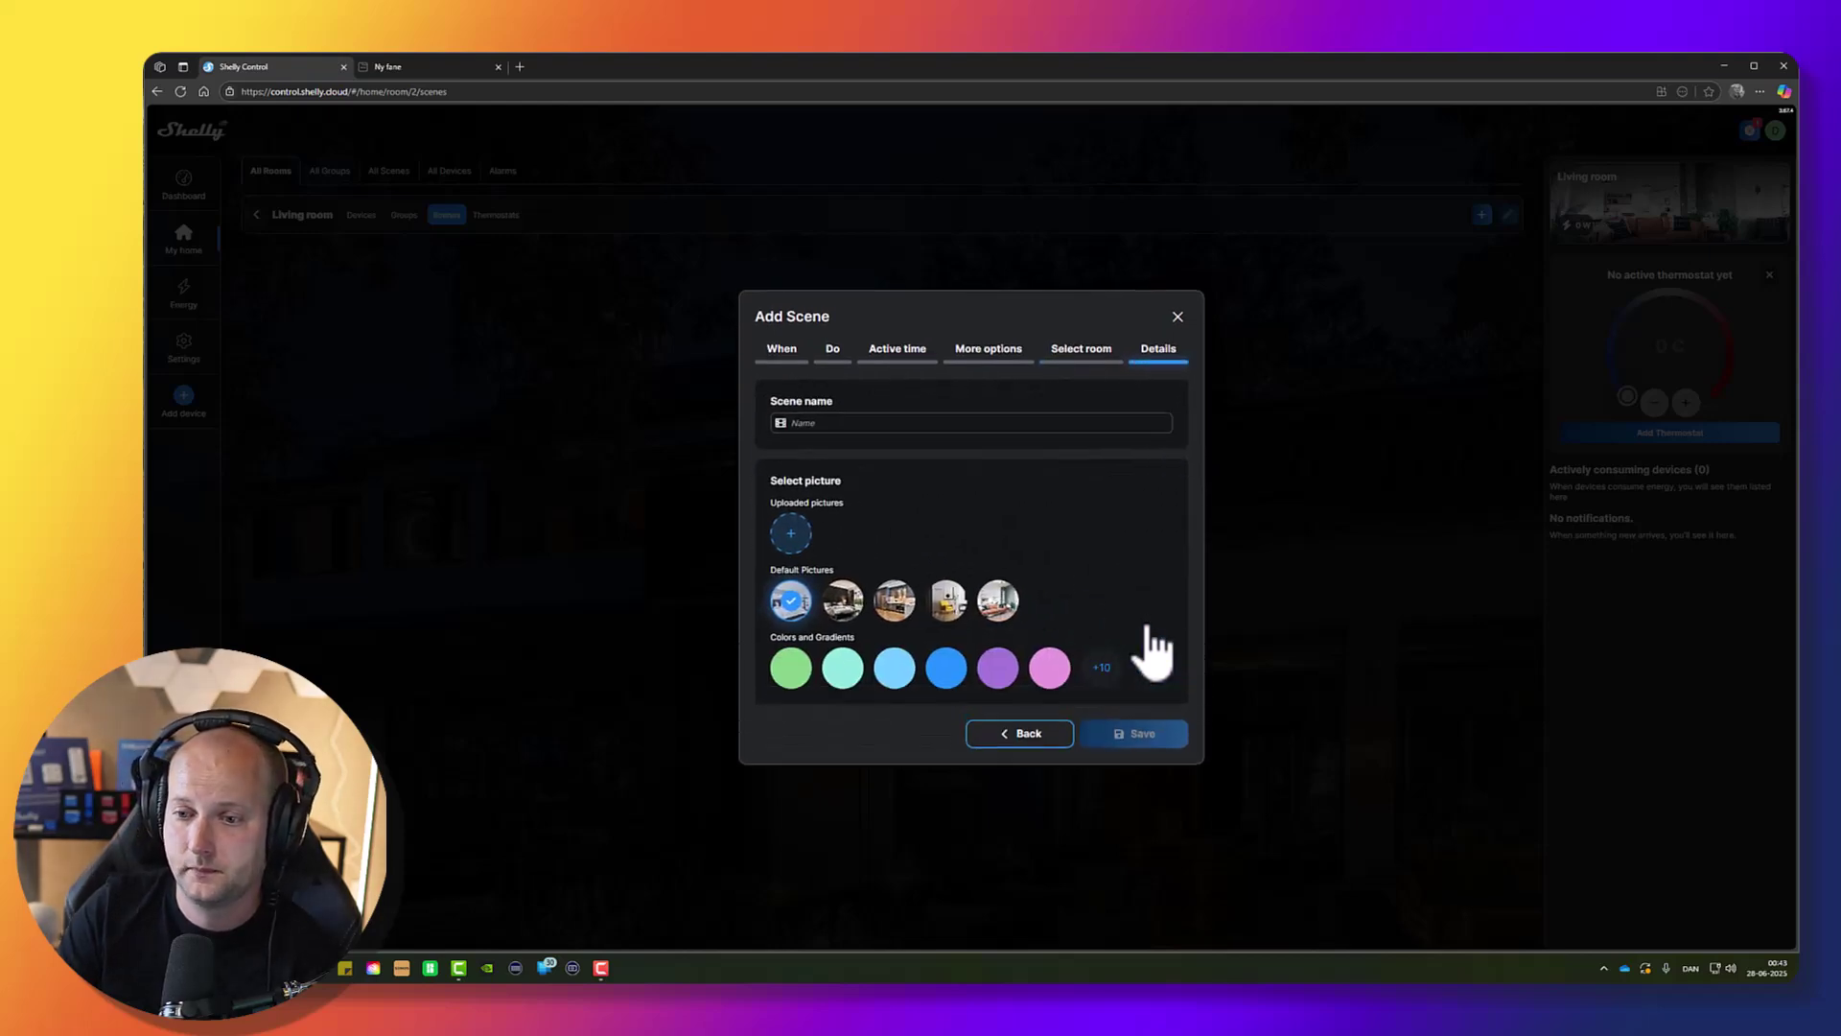
Name the scene "Living room: turn on lights when motion is detected", give it the solid green color, and save it.
{"action": "left_click", "coordinate": [916, 425]}
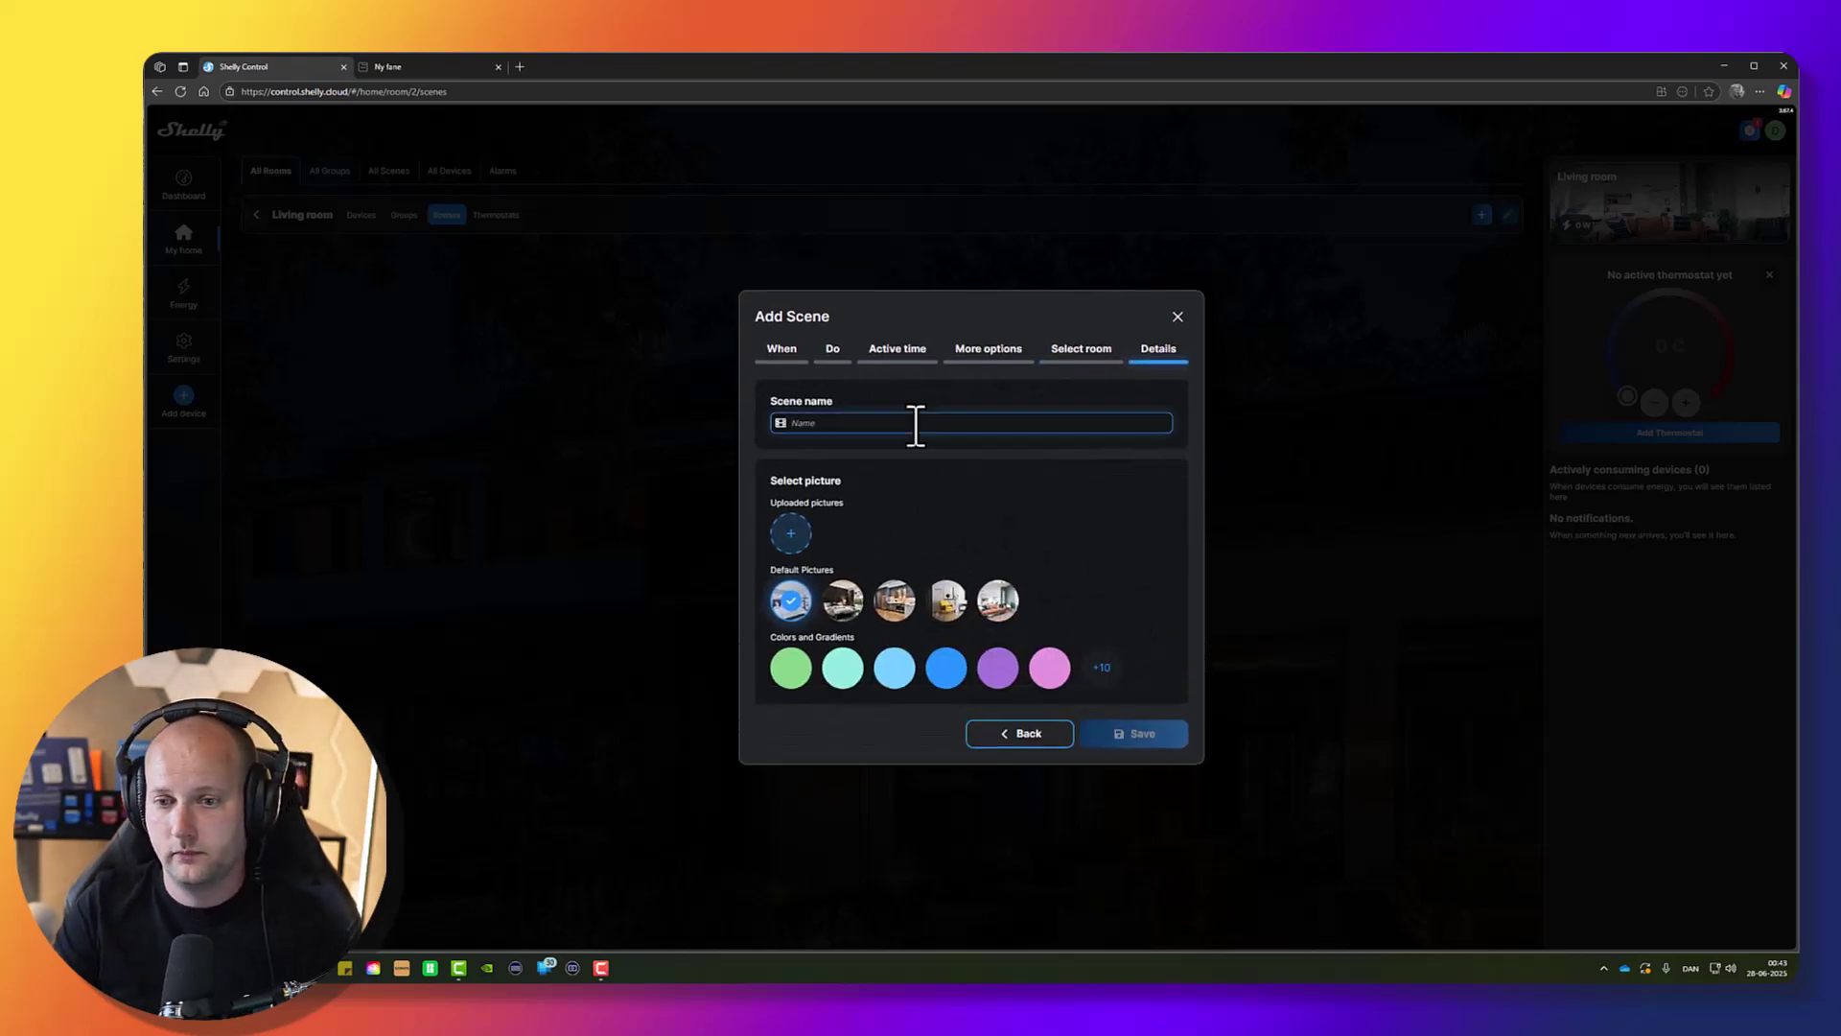
{"action": "type", "text": "Living room"}
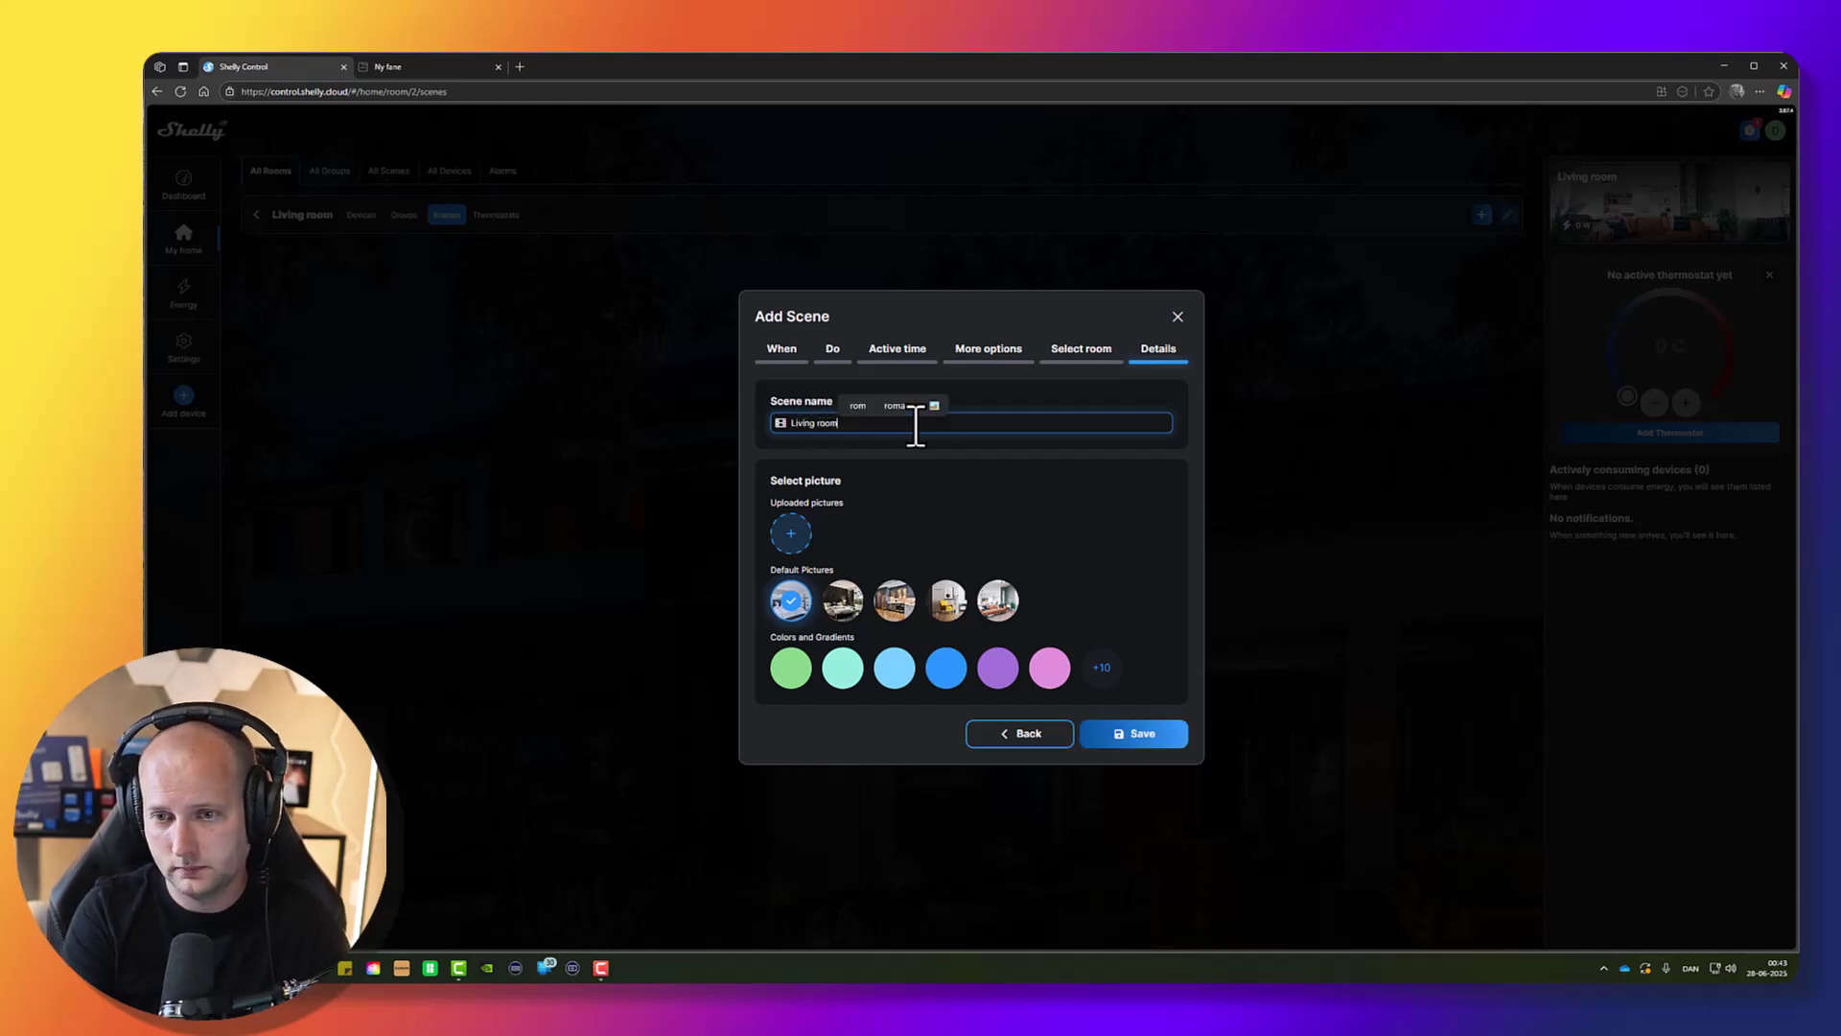
{"action": "type", "text": ": turn on"}
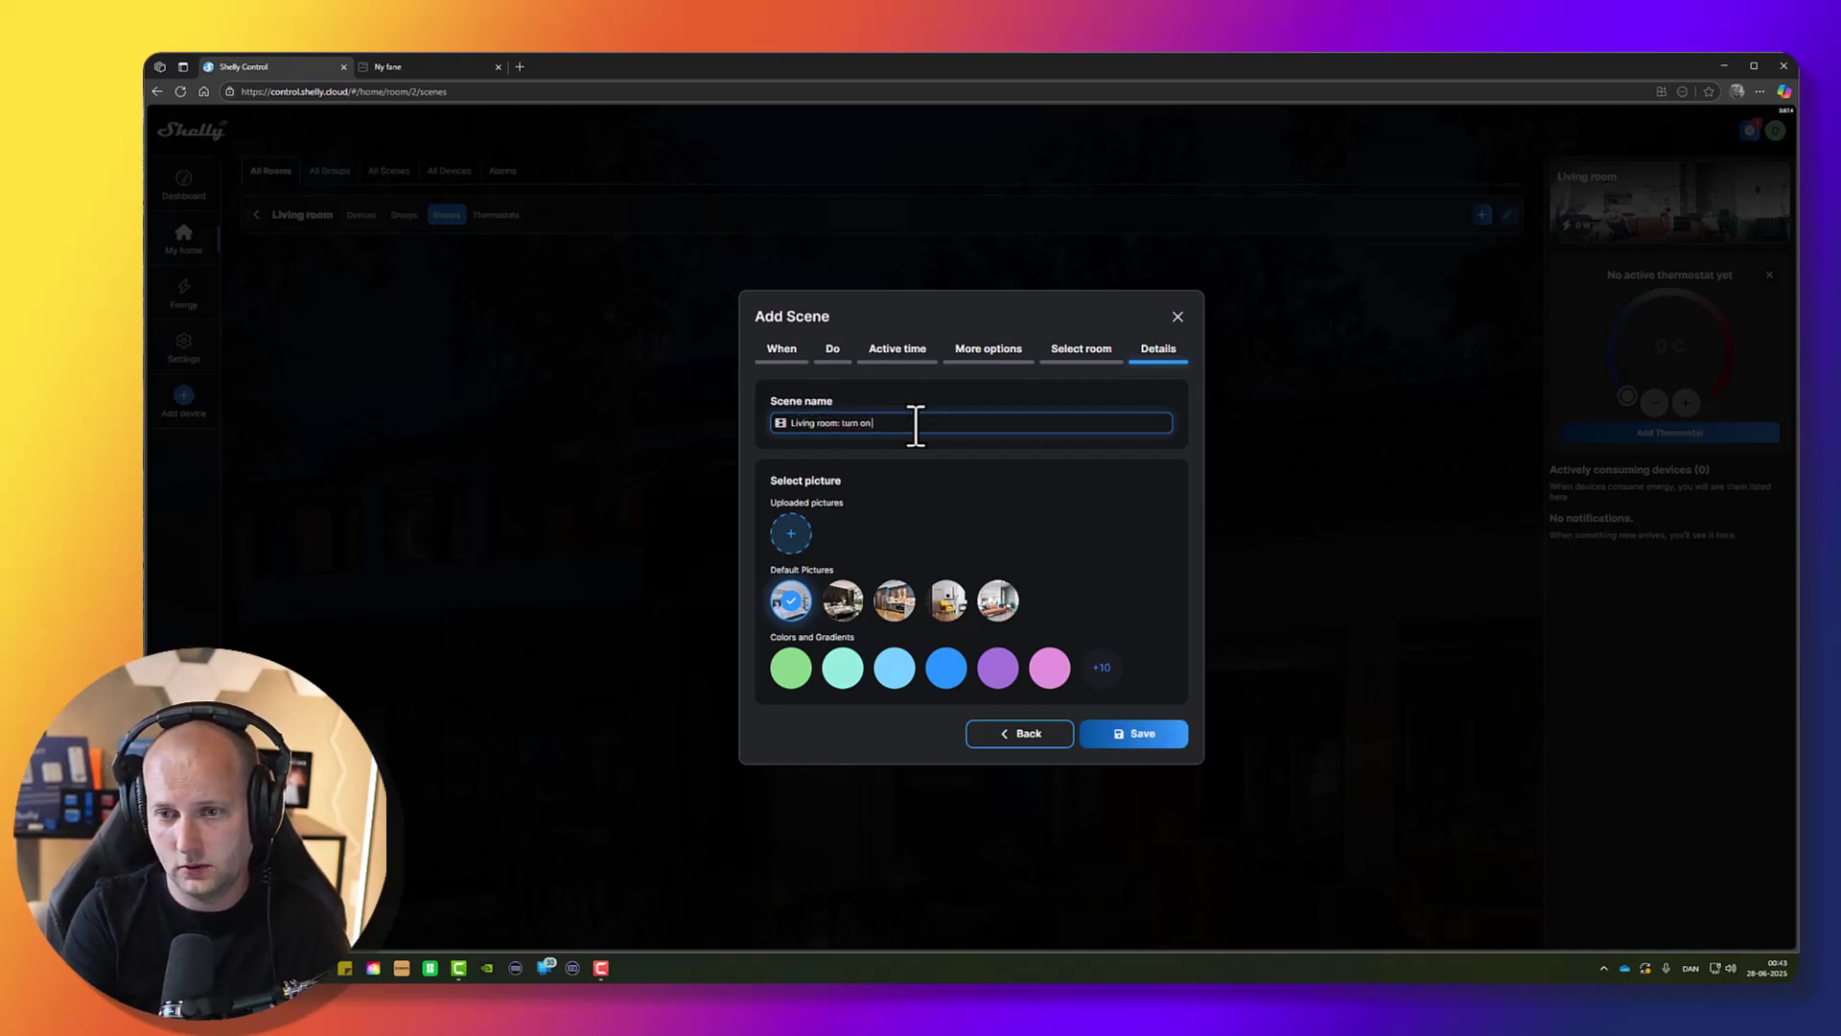
{"action": "type", "text": " lights whe"}
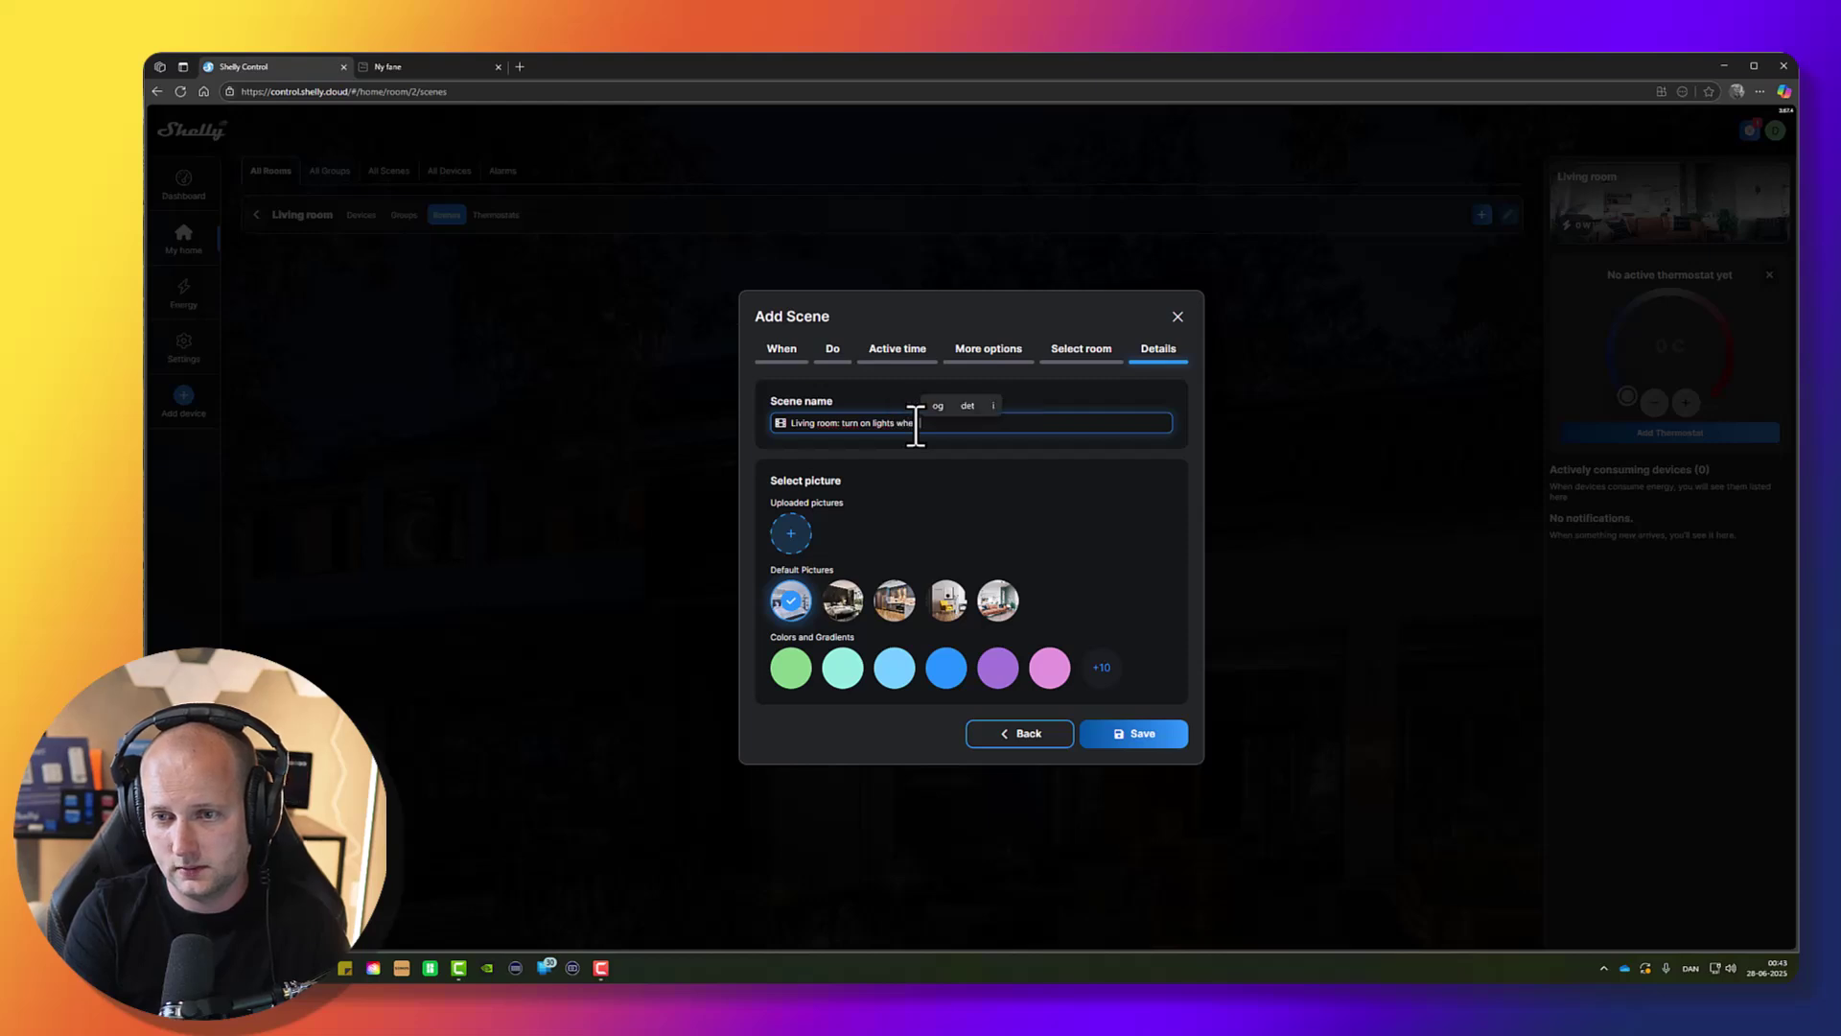
{"action": "type", "text": "n motion is "}
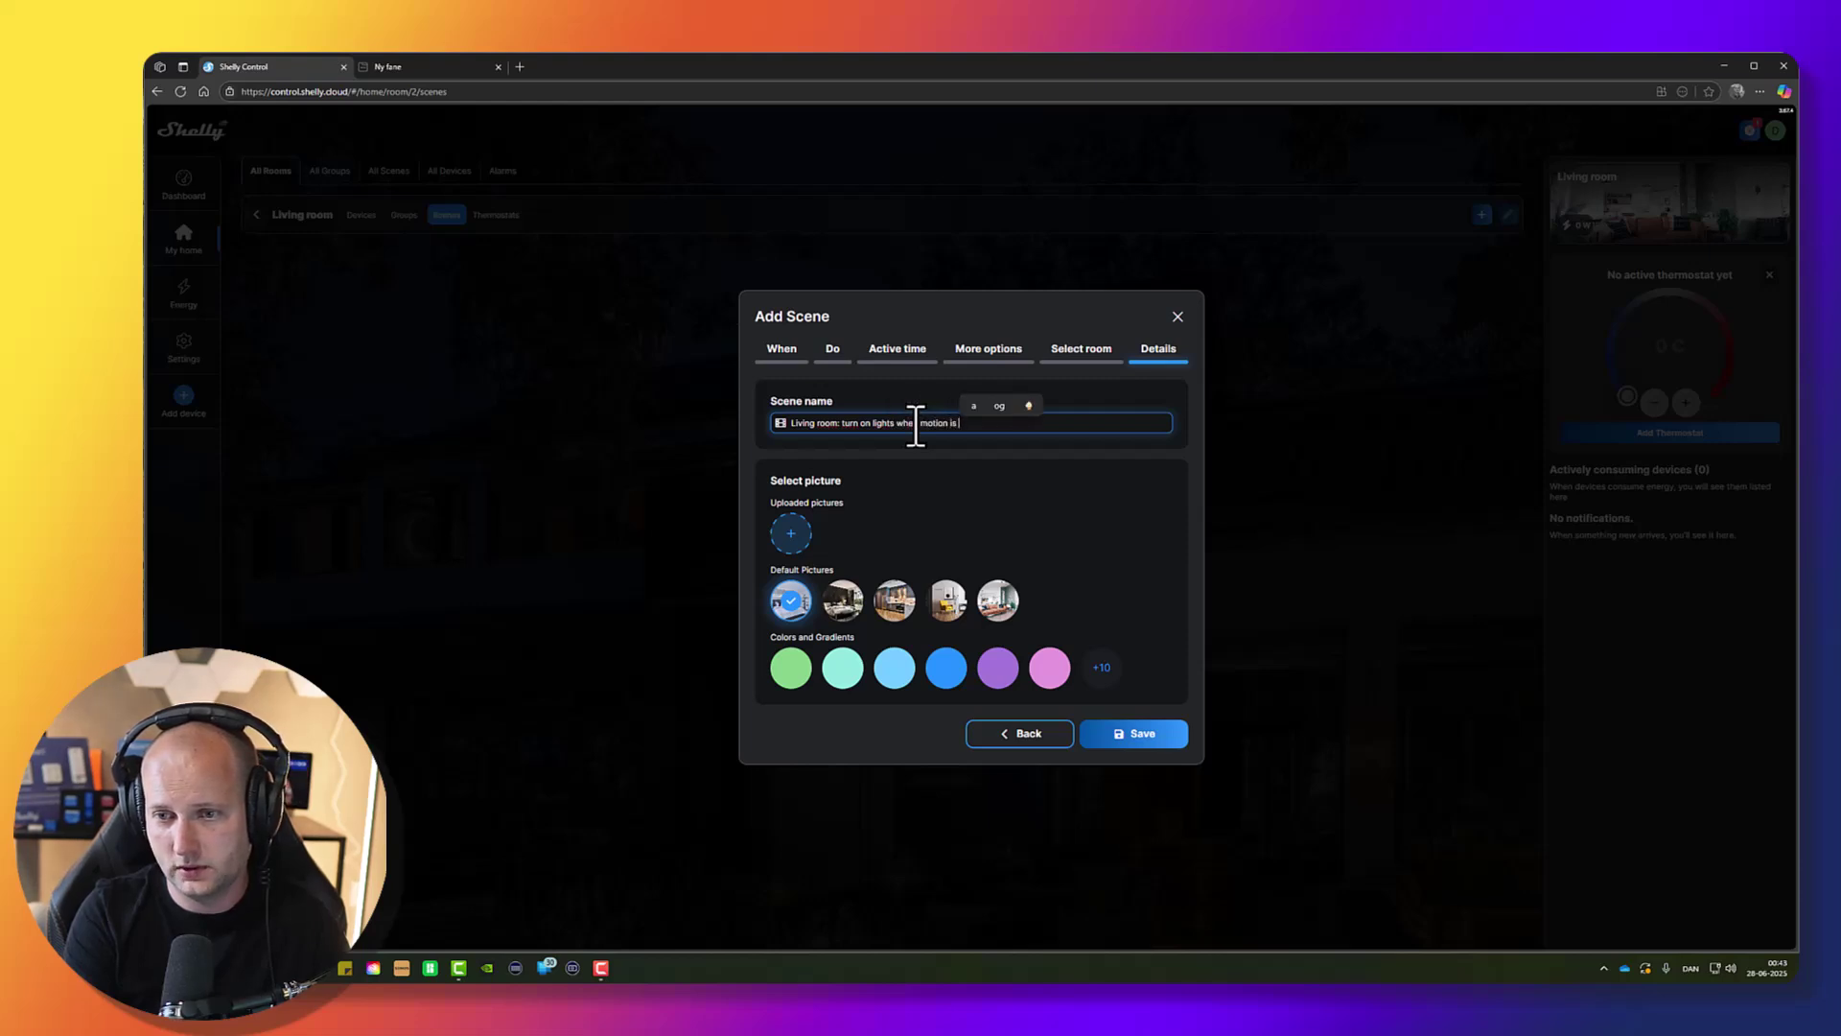
{"action": "type", "text": "detected"}
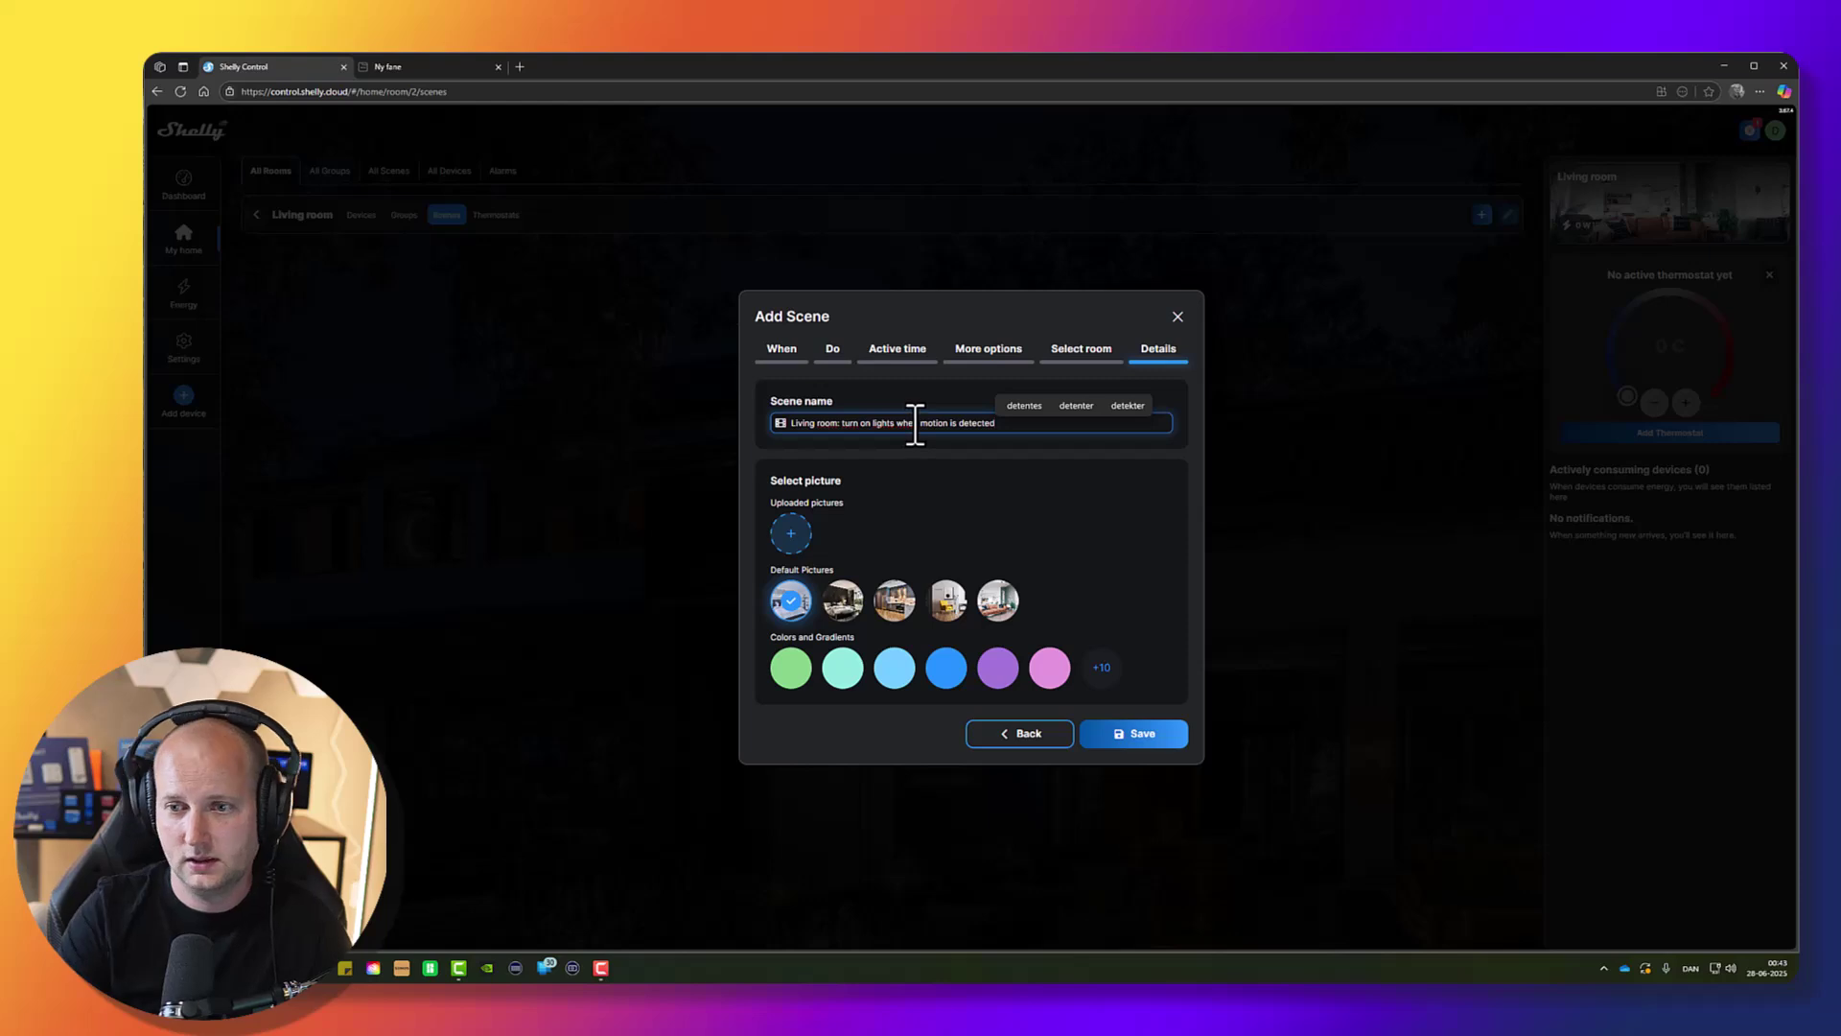
{"action": "left_click", "coordinate": [792, 669]}
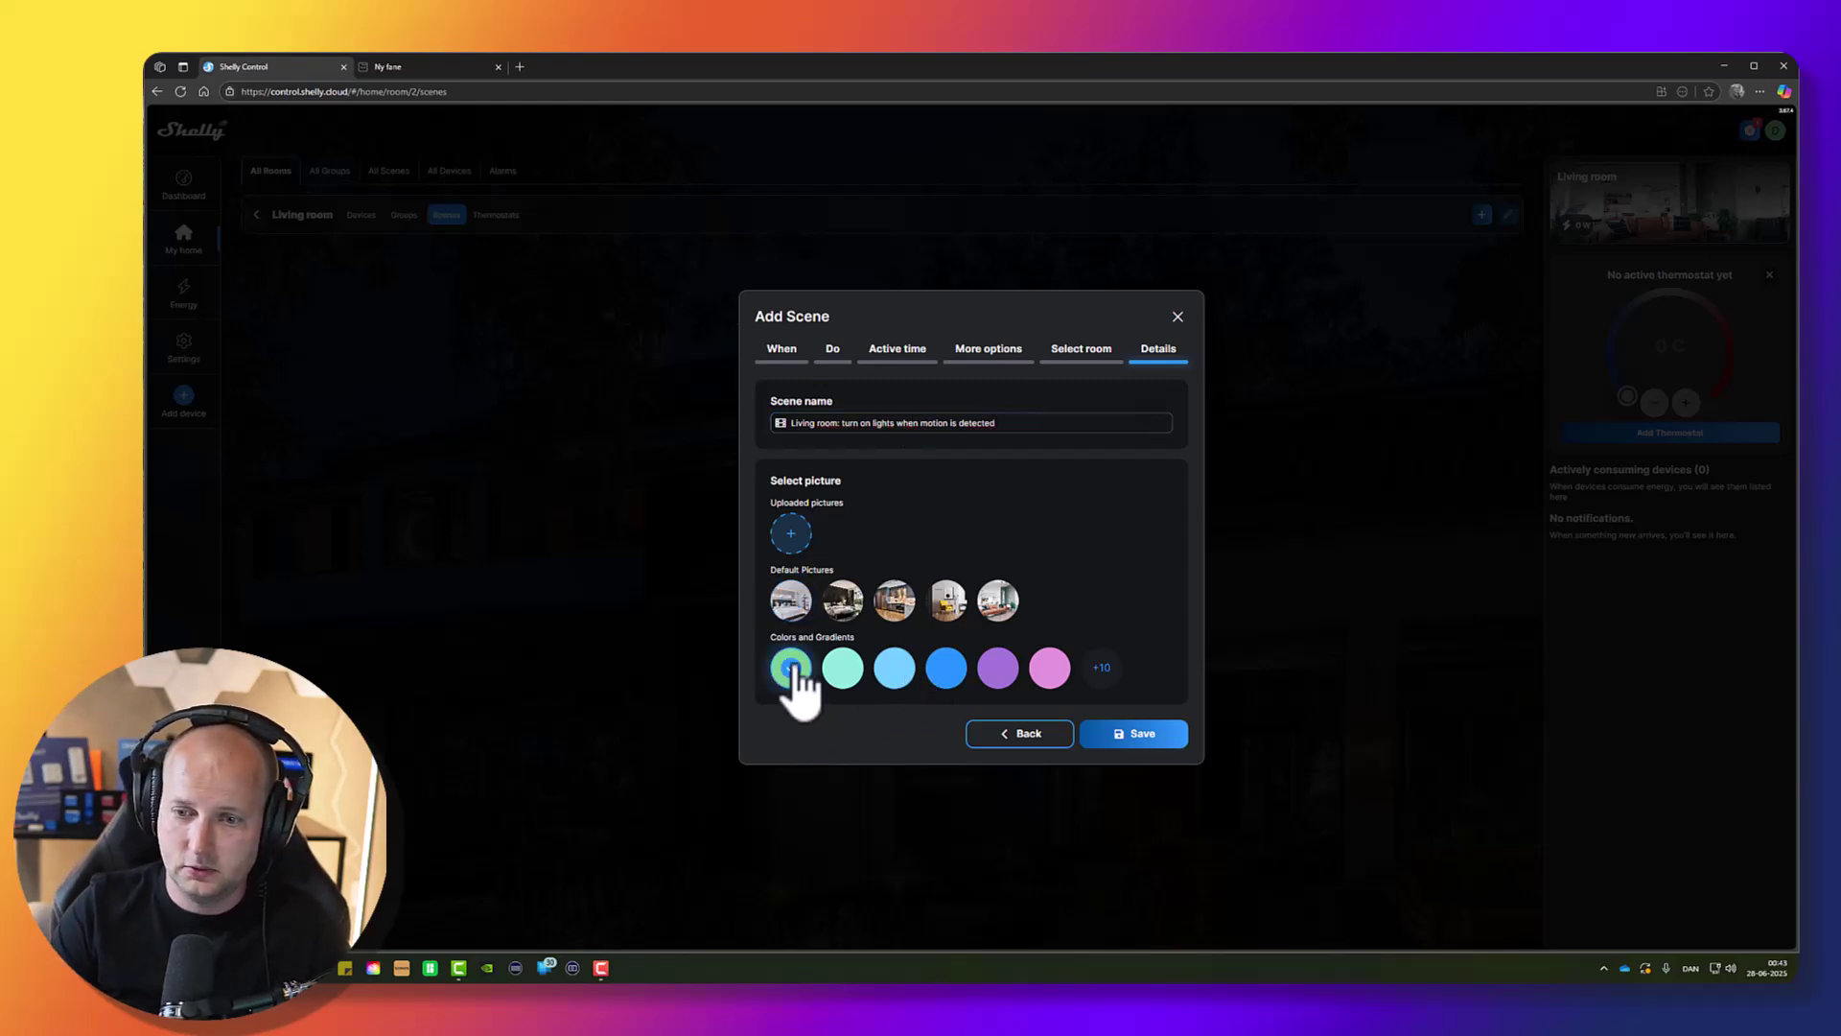
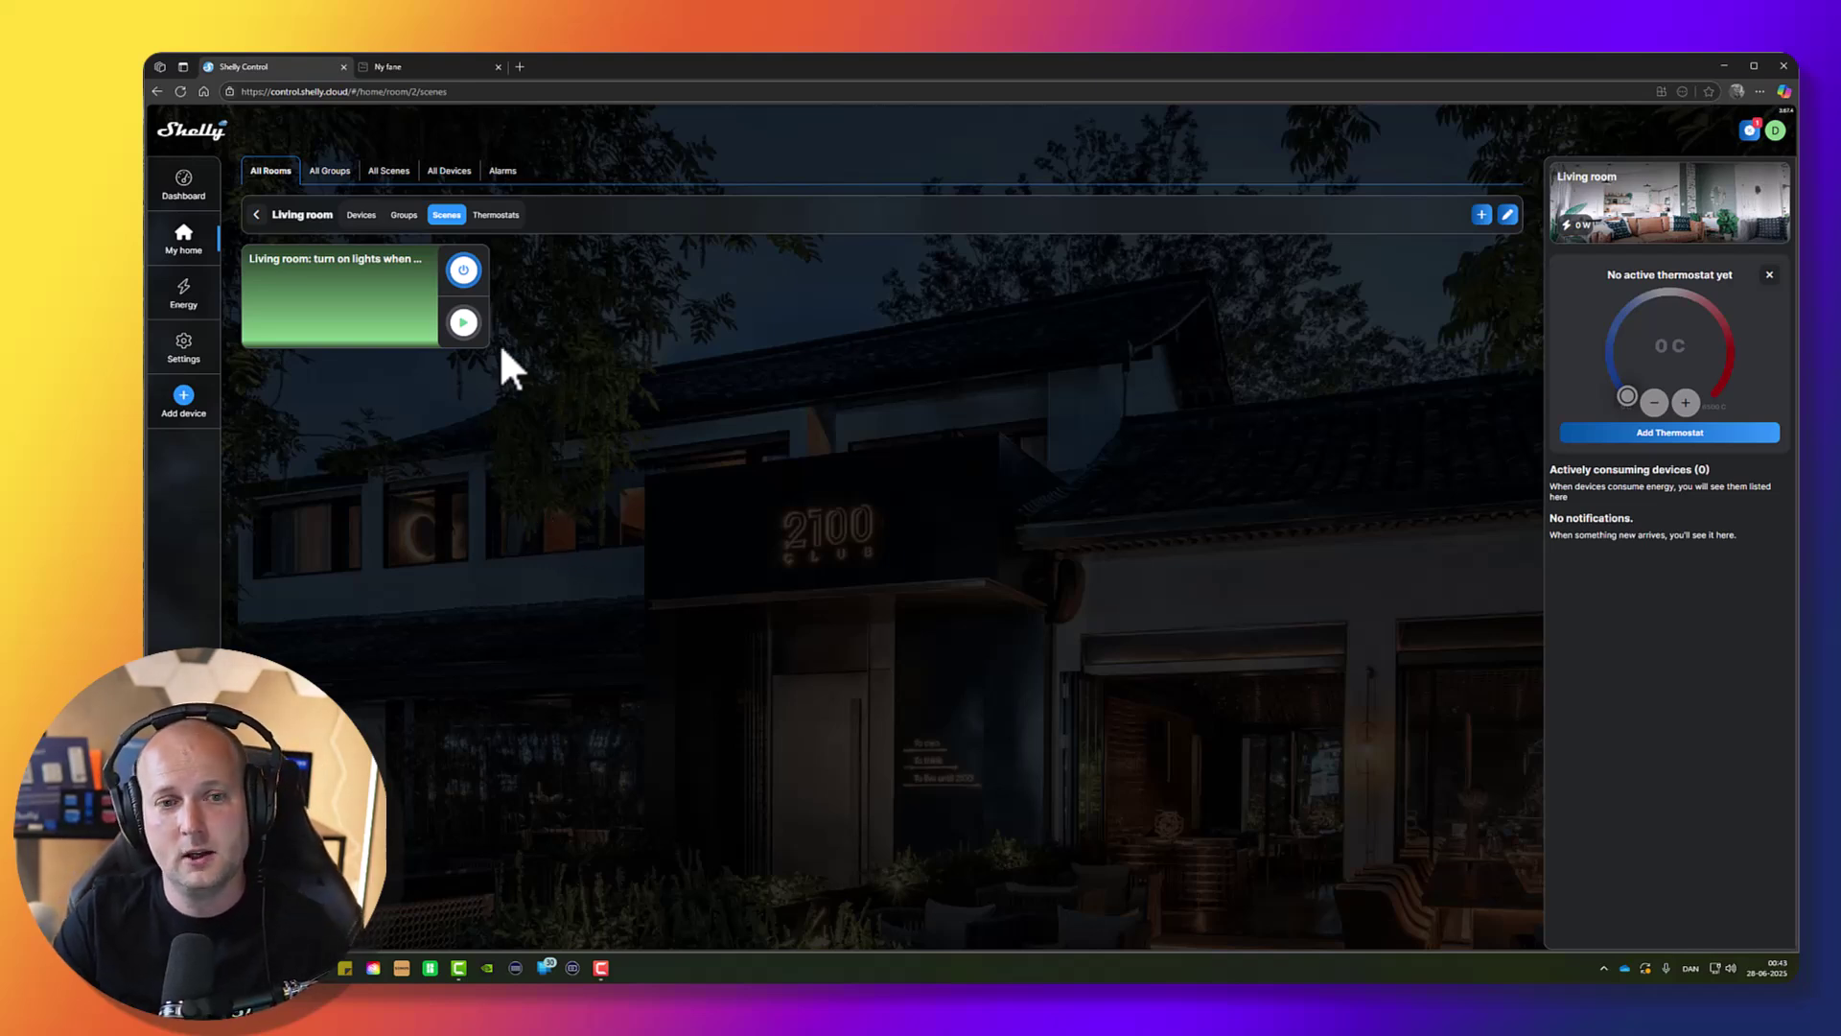
Try the new scene's controls by disabling it, enabling it again, and running it manually.
{"action": "left_click", "coordinate": [464, 273]}
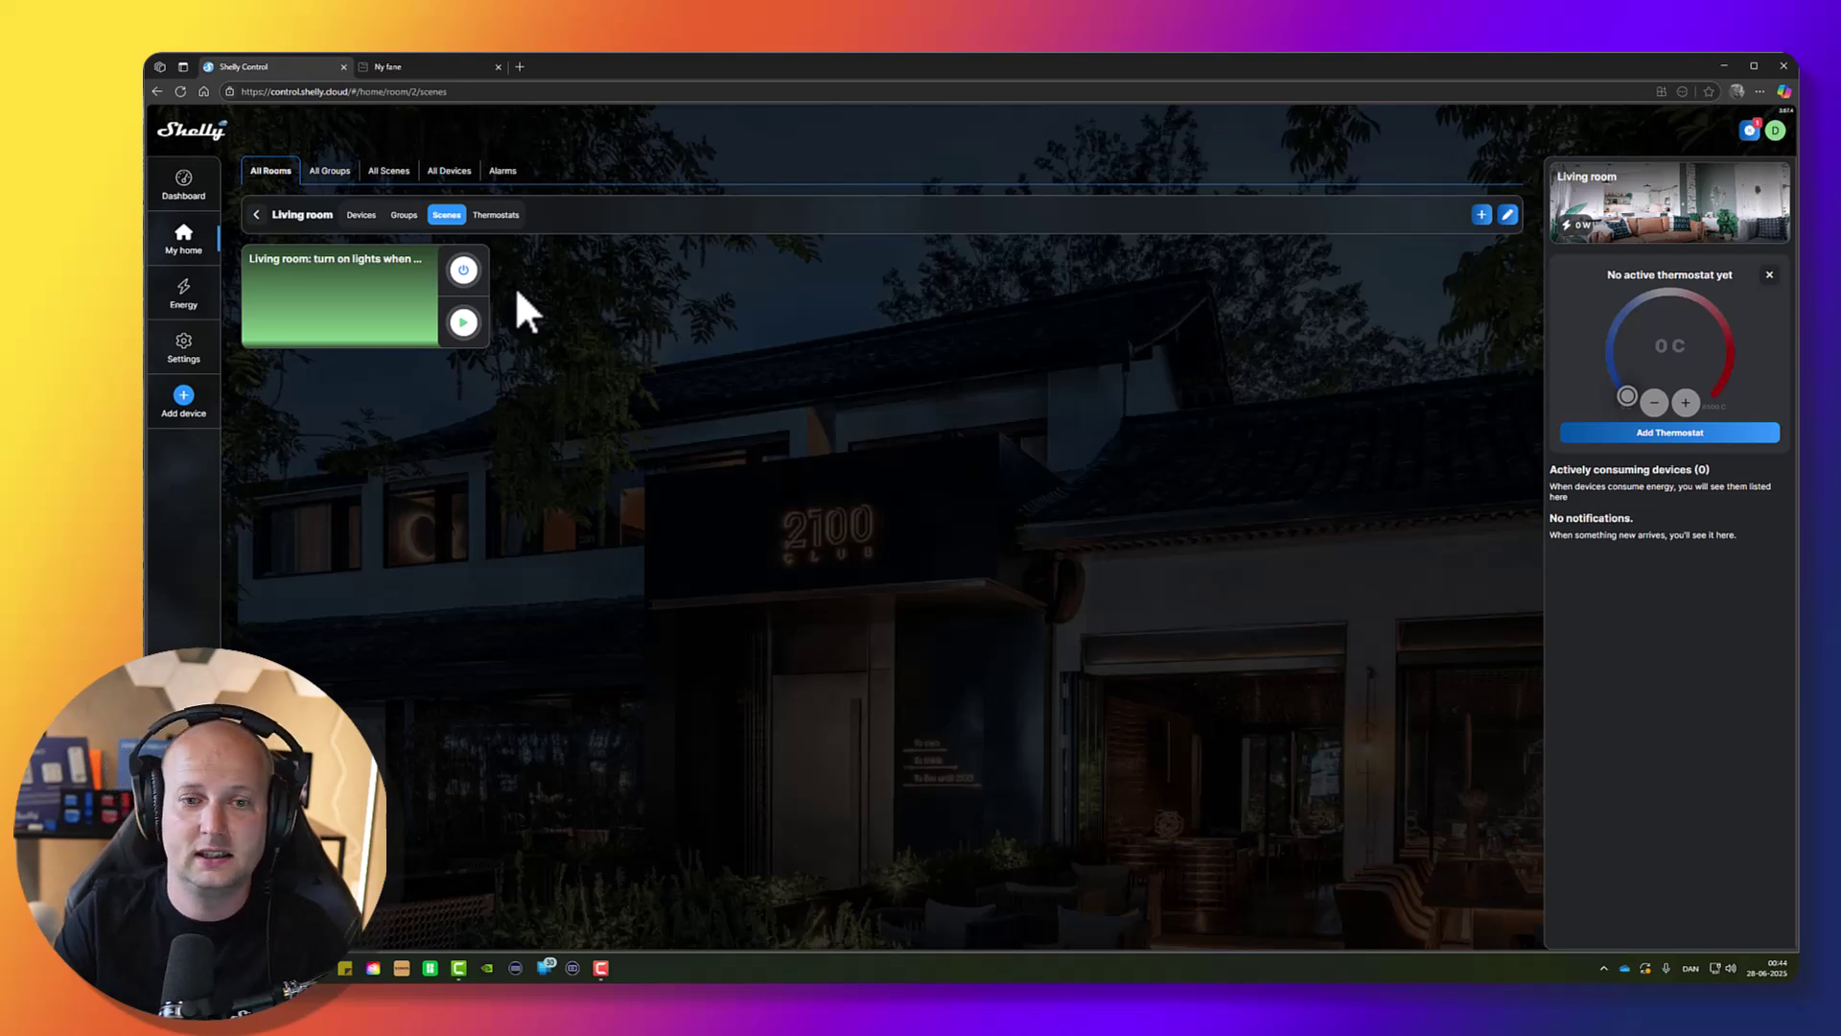
{"action": "left_click", "coordinate": [466, 271]}
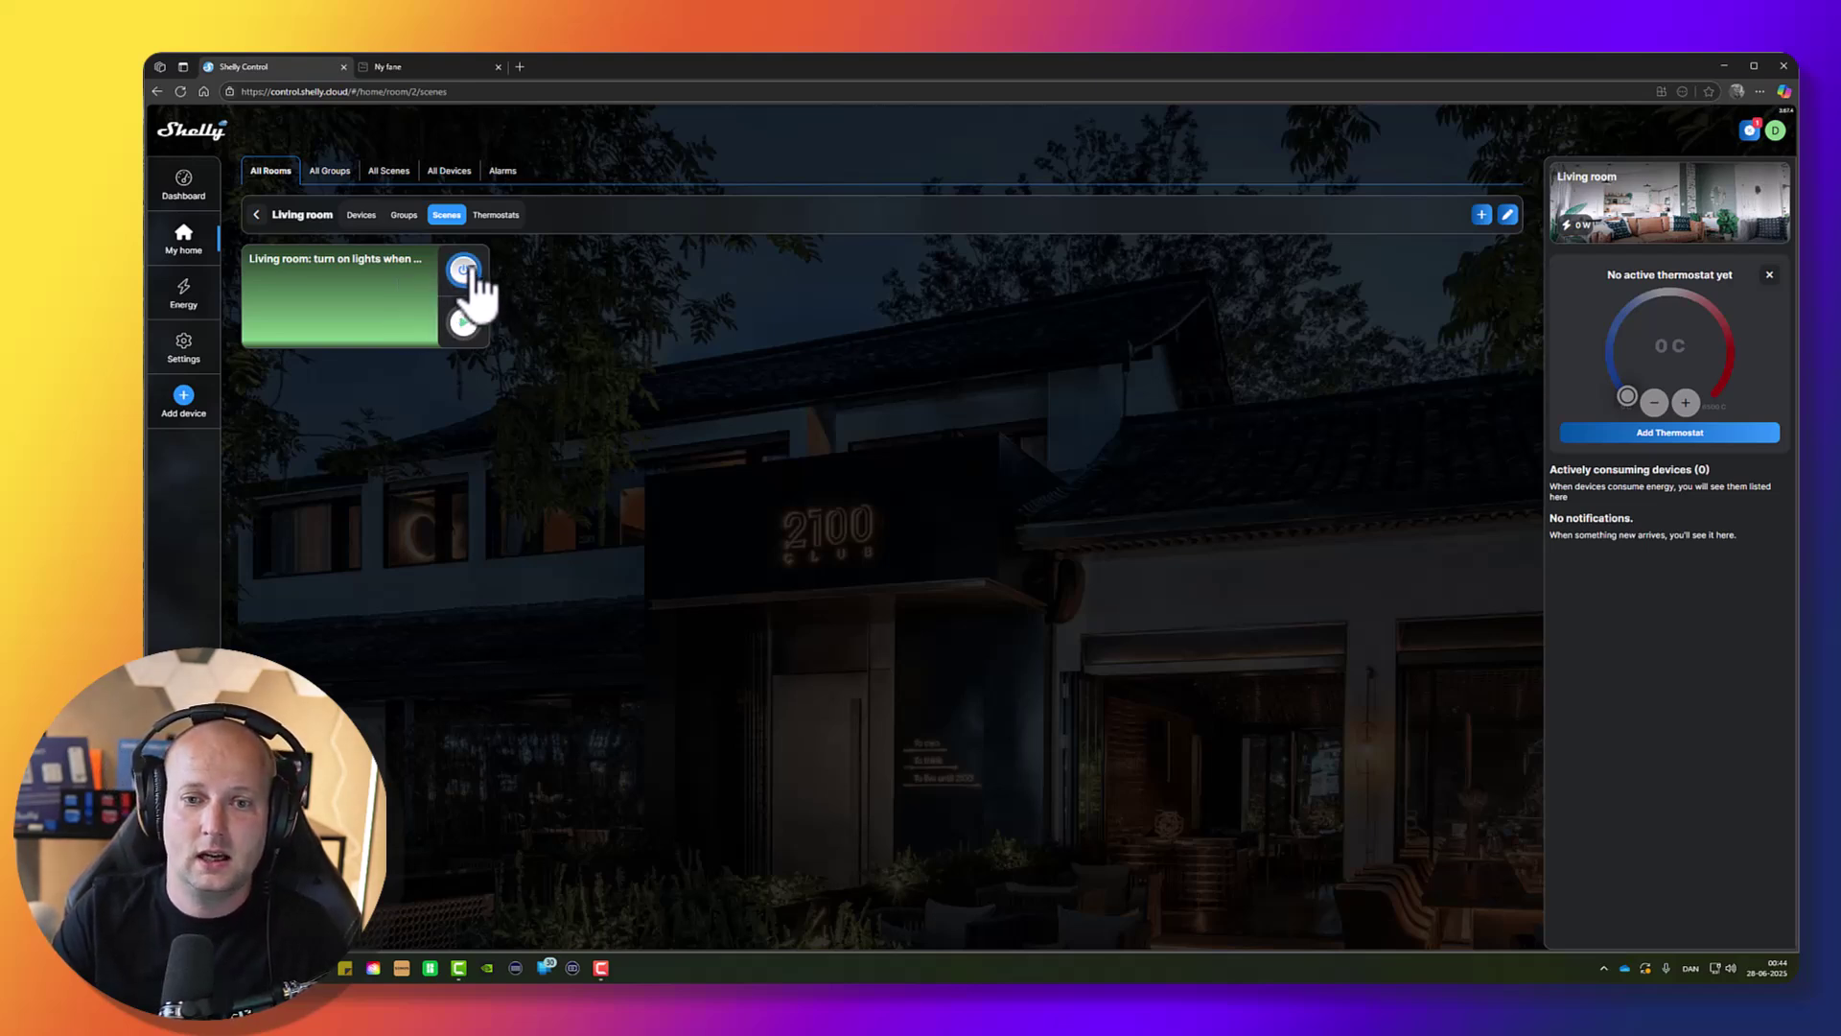
{"action": "left_click", "coordinate": [464, 326]}
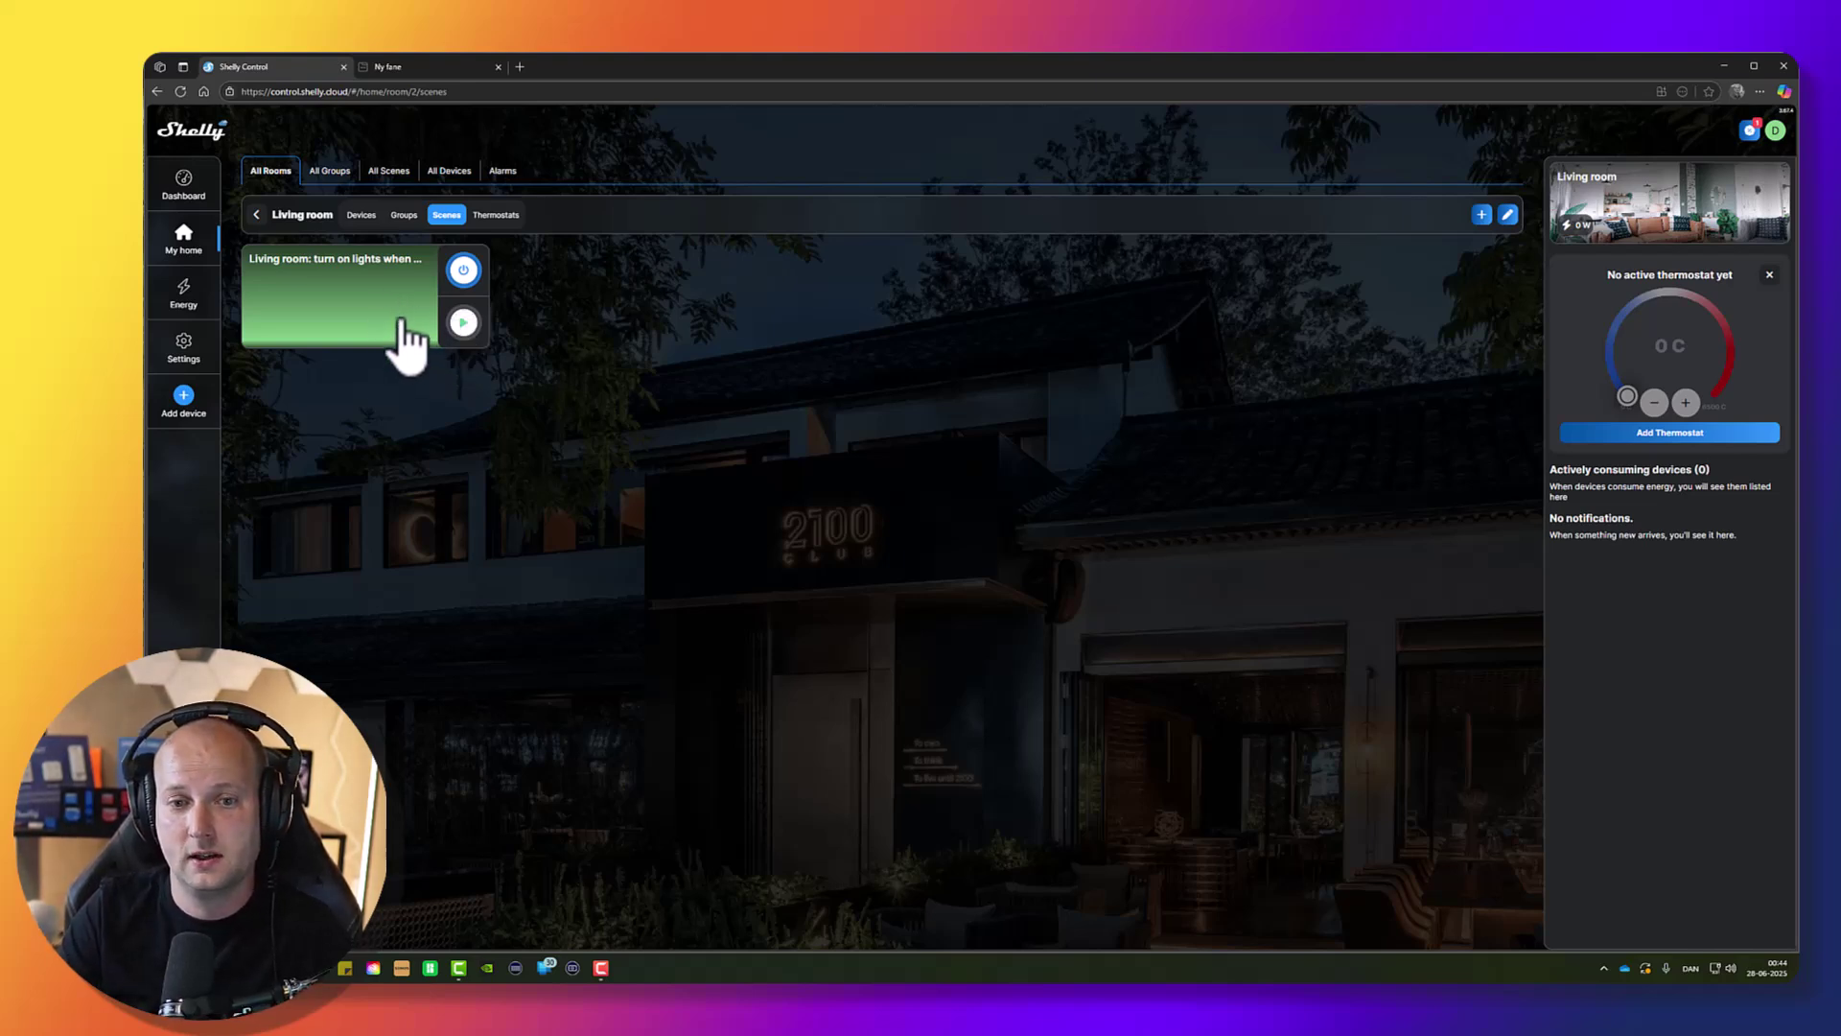
Review the saved scene's details and return to the Living room's device list.
{"action": "left_click", "coordinate": [345, 305]}
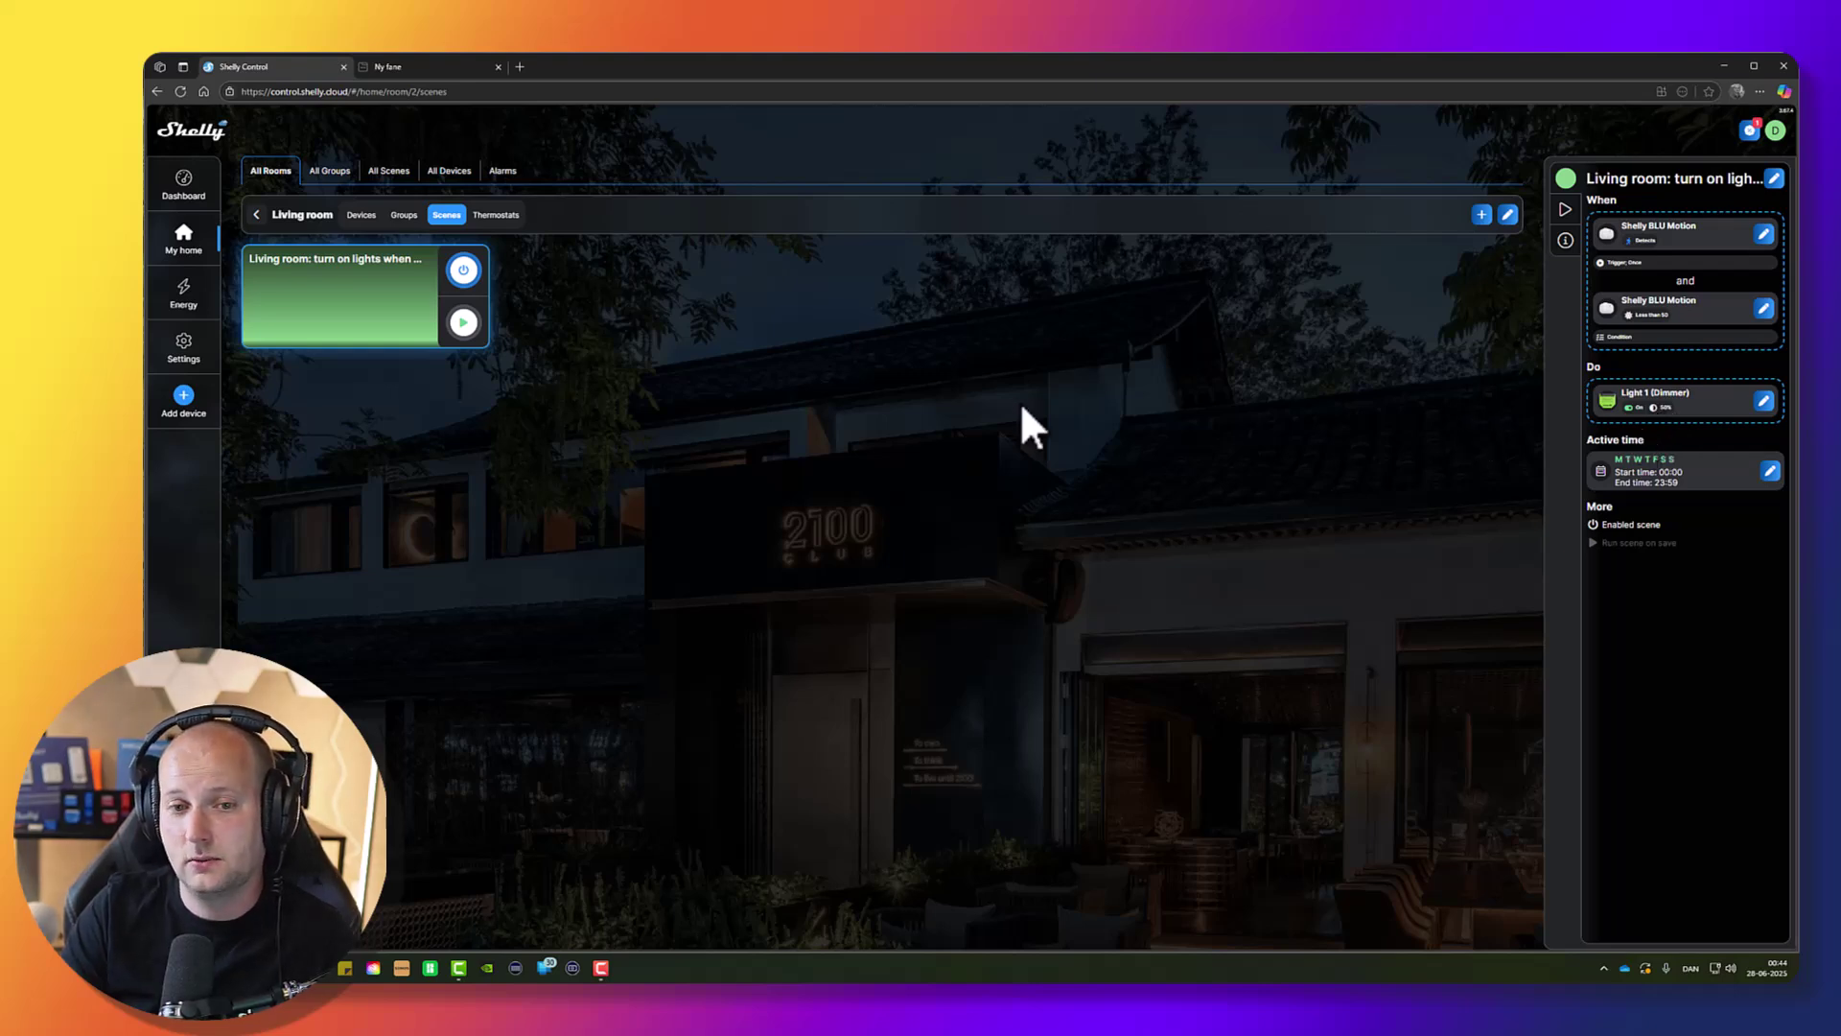
{"action": "left_click", "coordinate": [181, 240]}
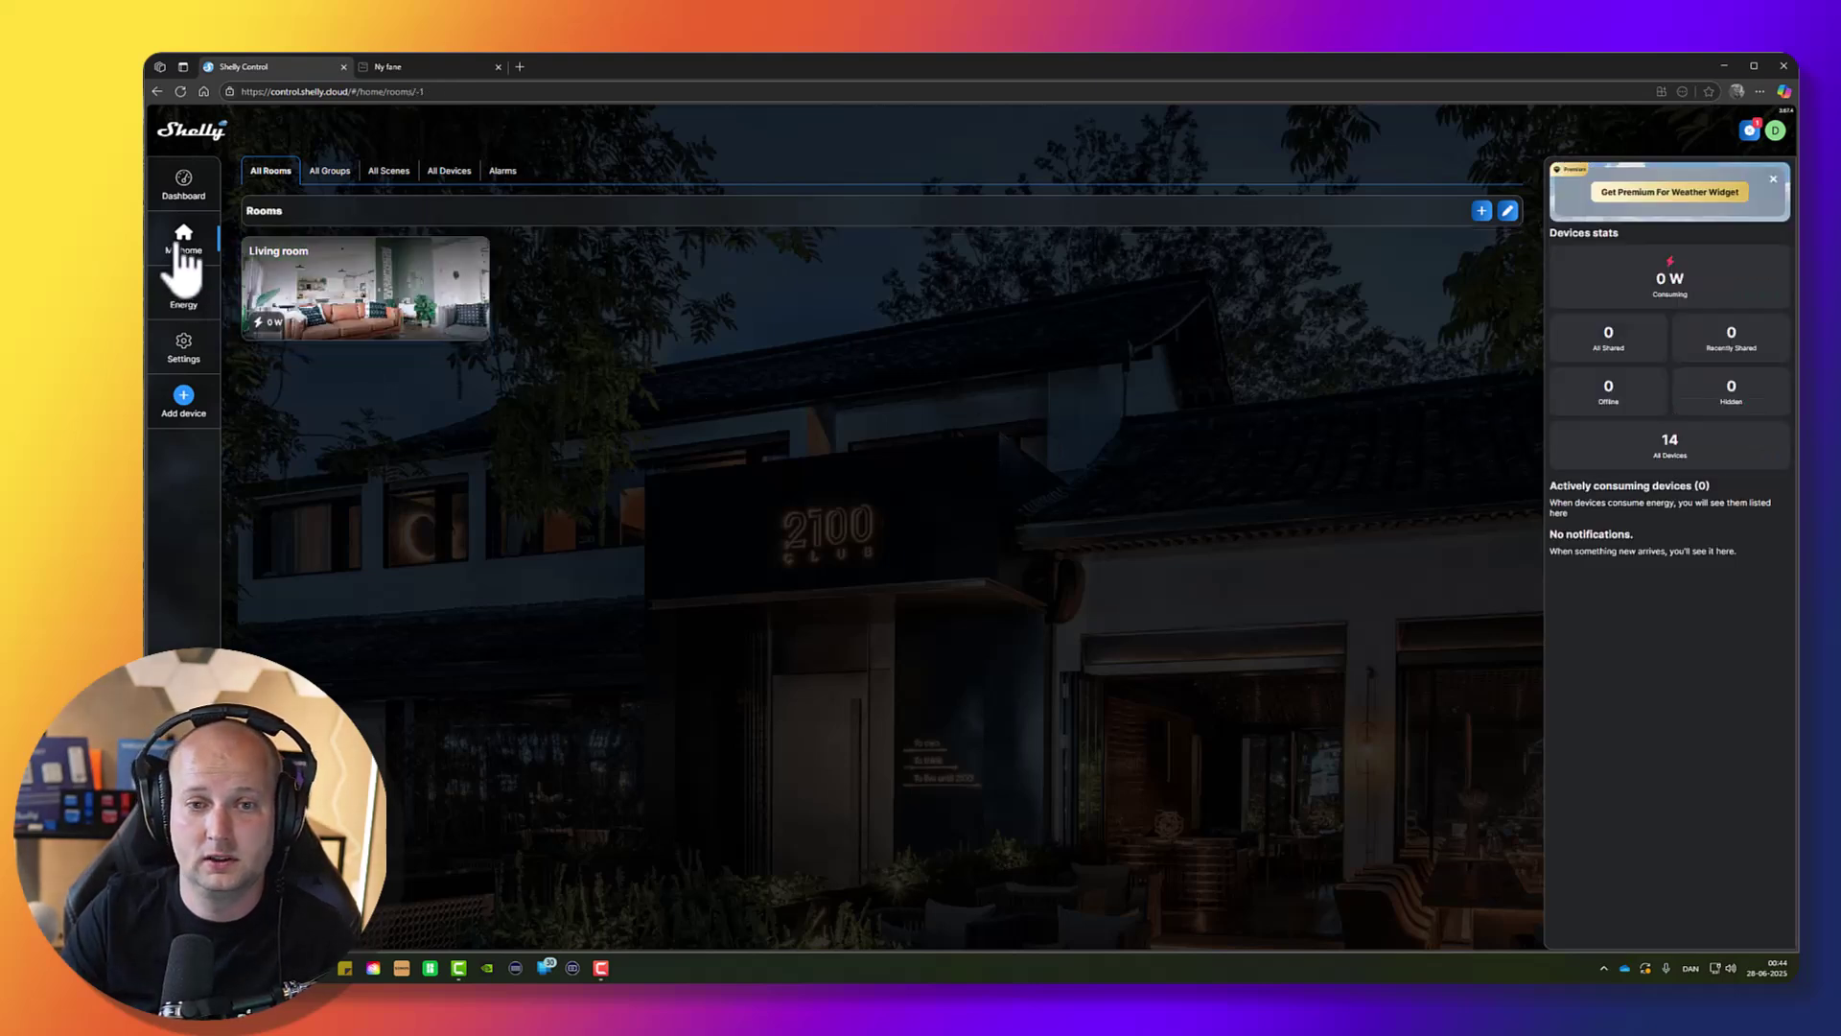
{"action": "left_click", "coordinate": [415, 318]}
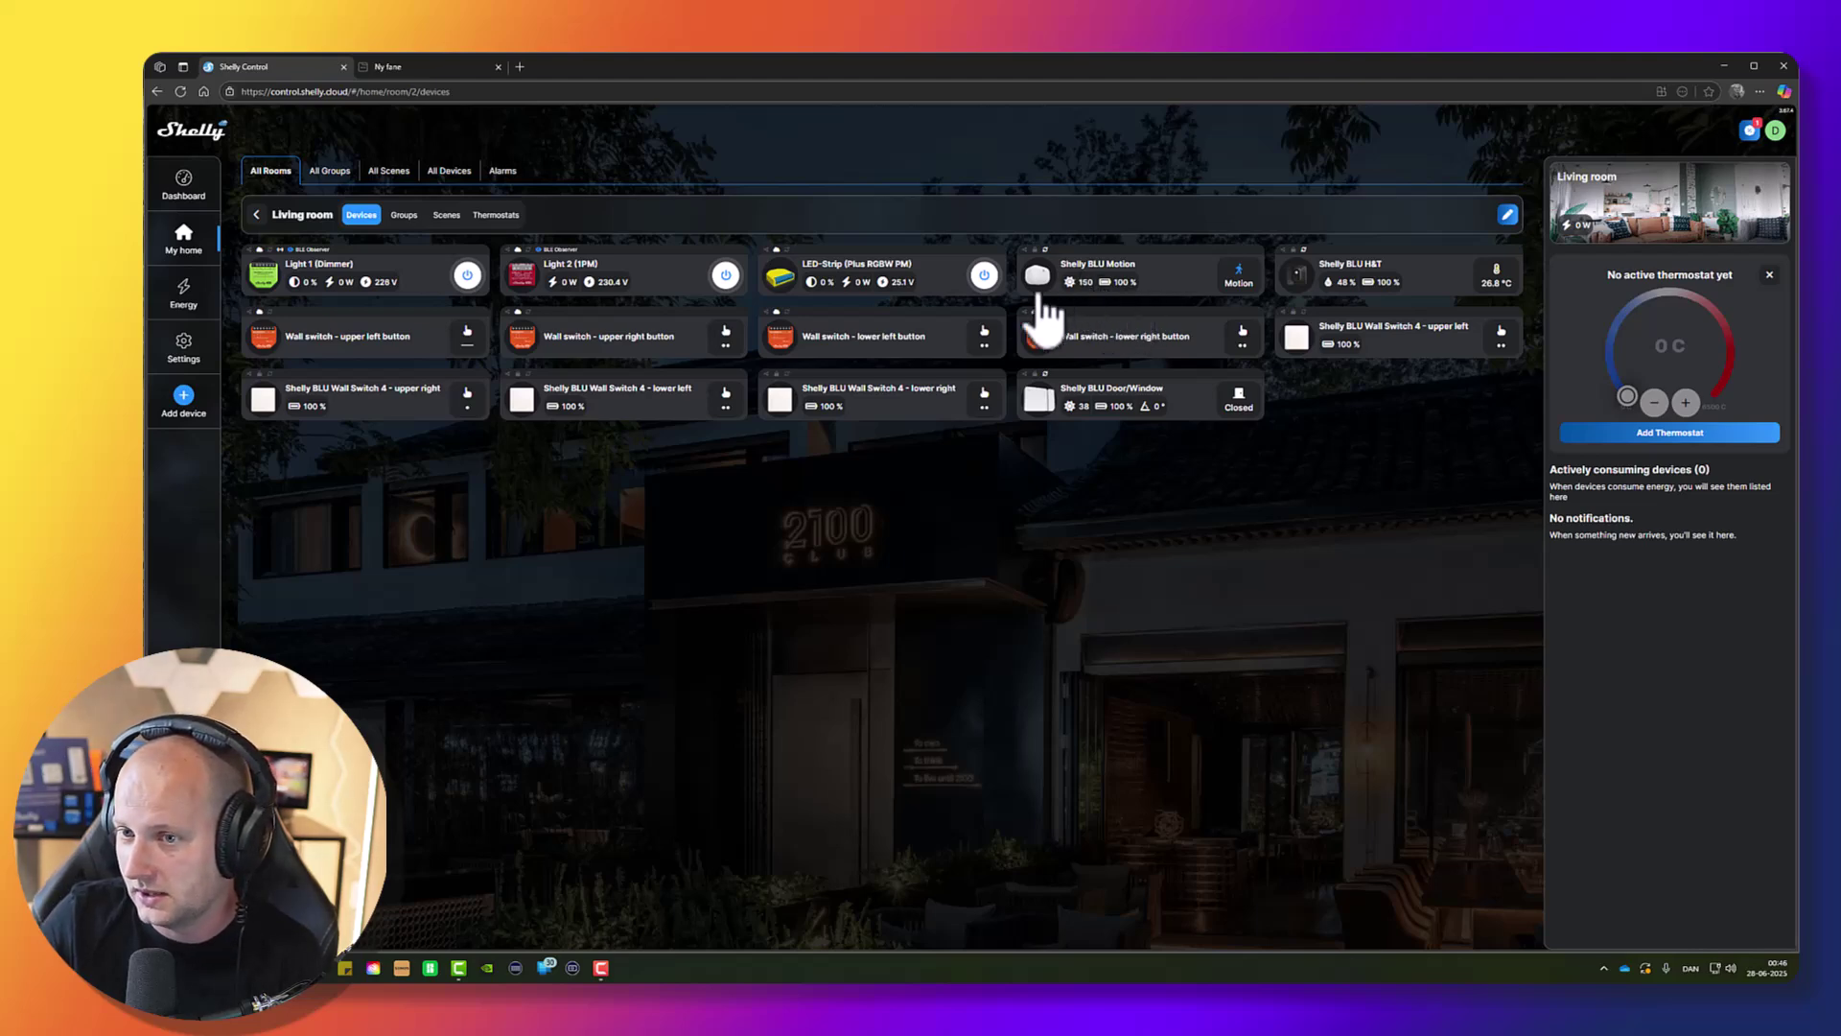
Change the illumination condition of the Living room's turn-on-lights scene to less than 200 and save the condition.
{"action": "left_click", "coordinate": [447, 215]}
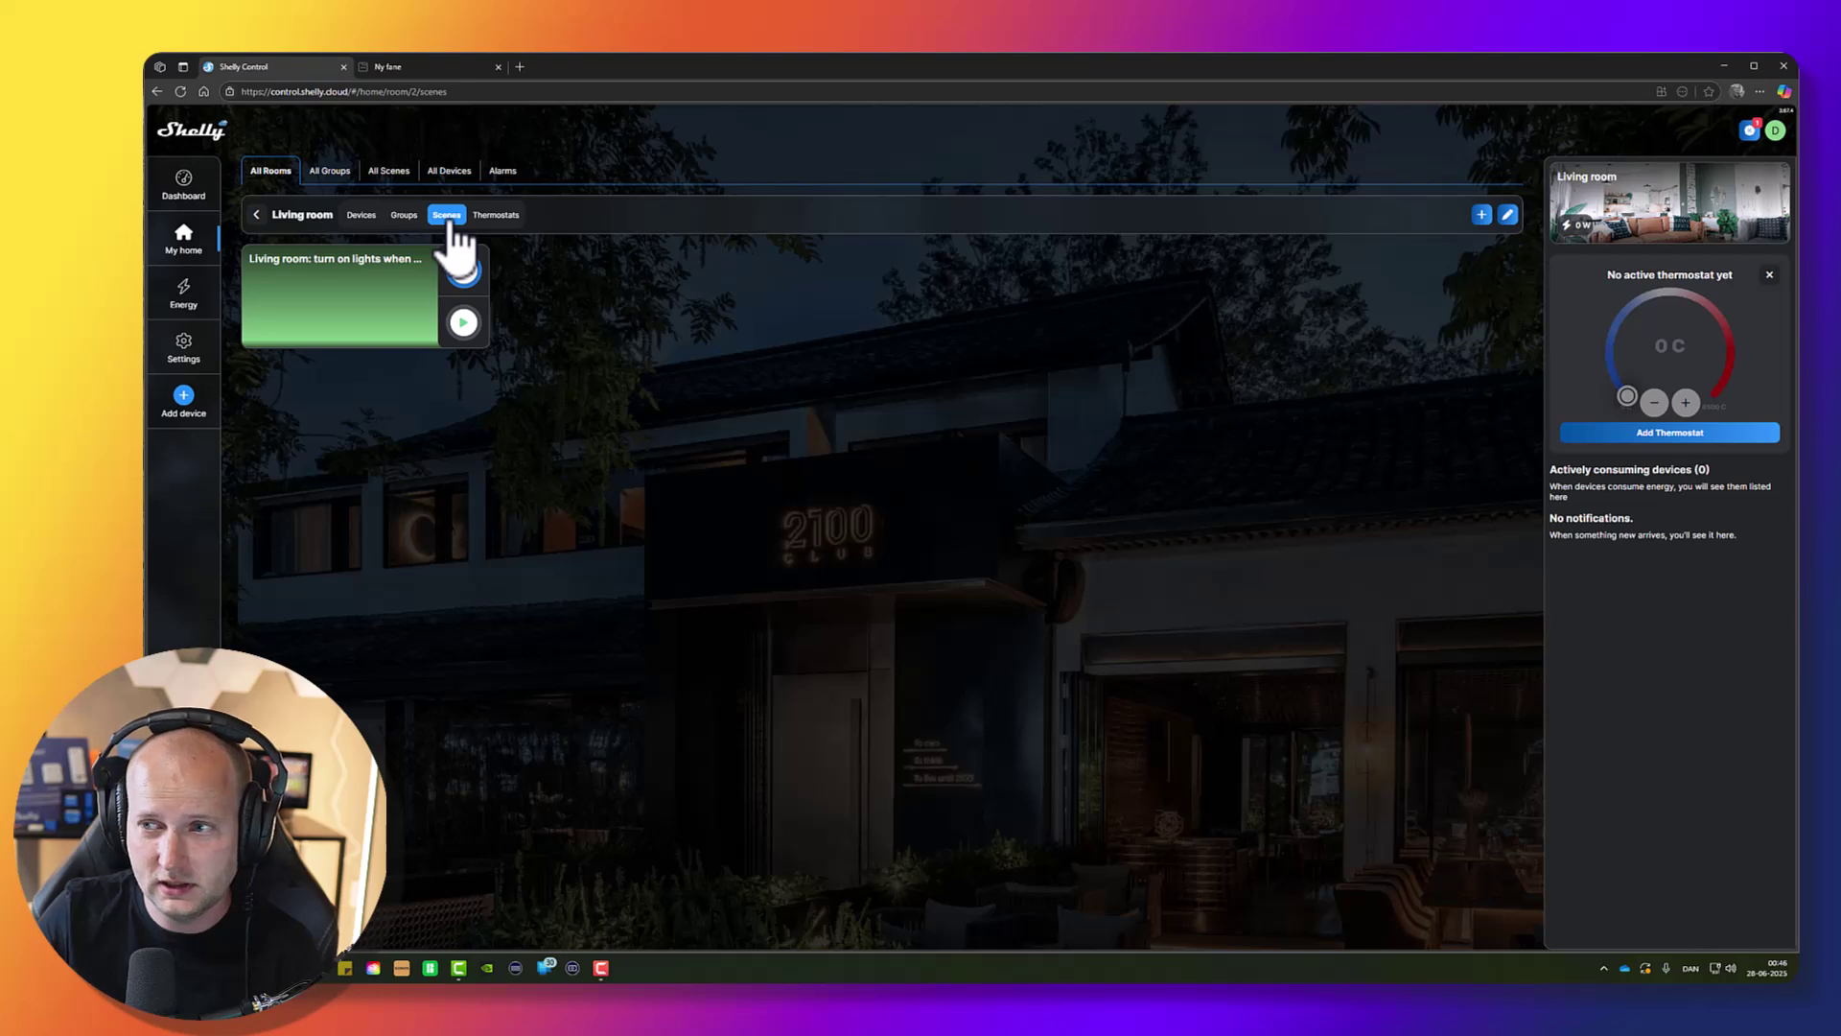
{"action": "left_click", "coordinate": [382, 307]}
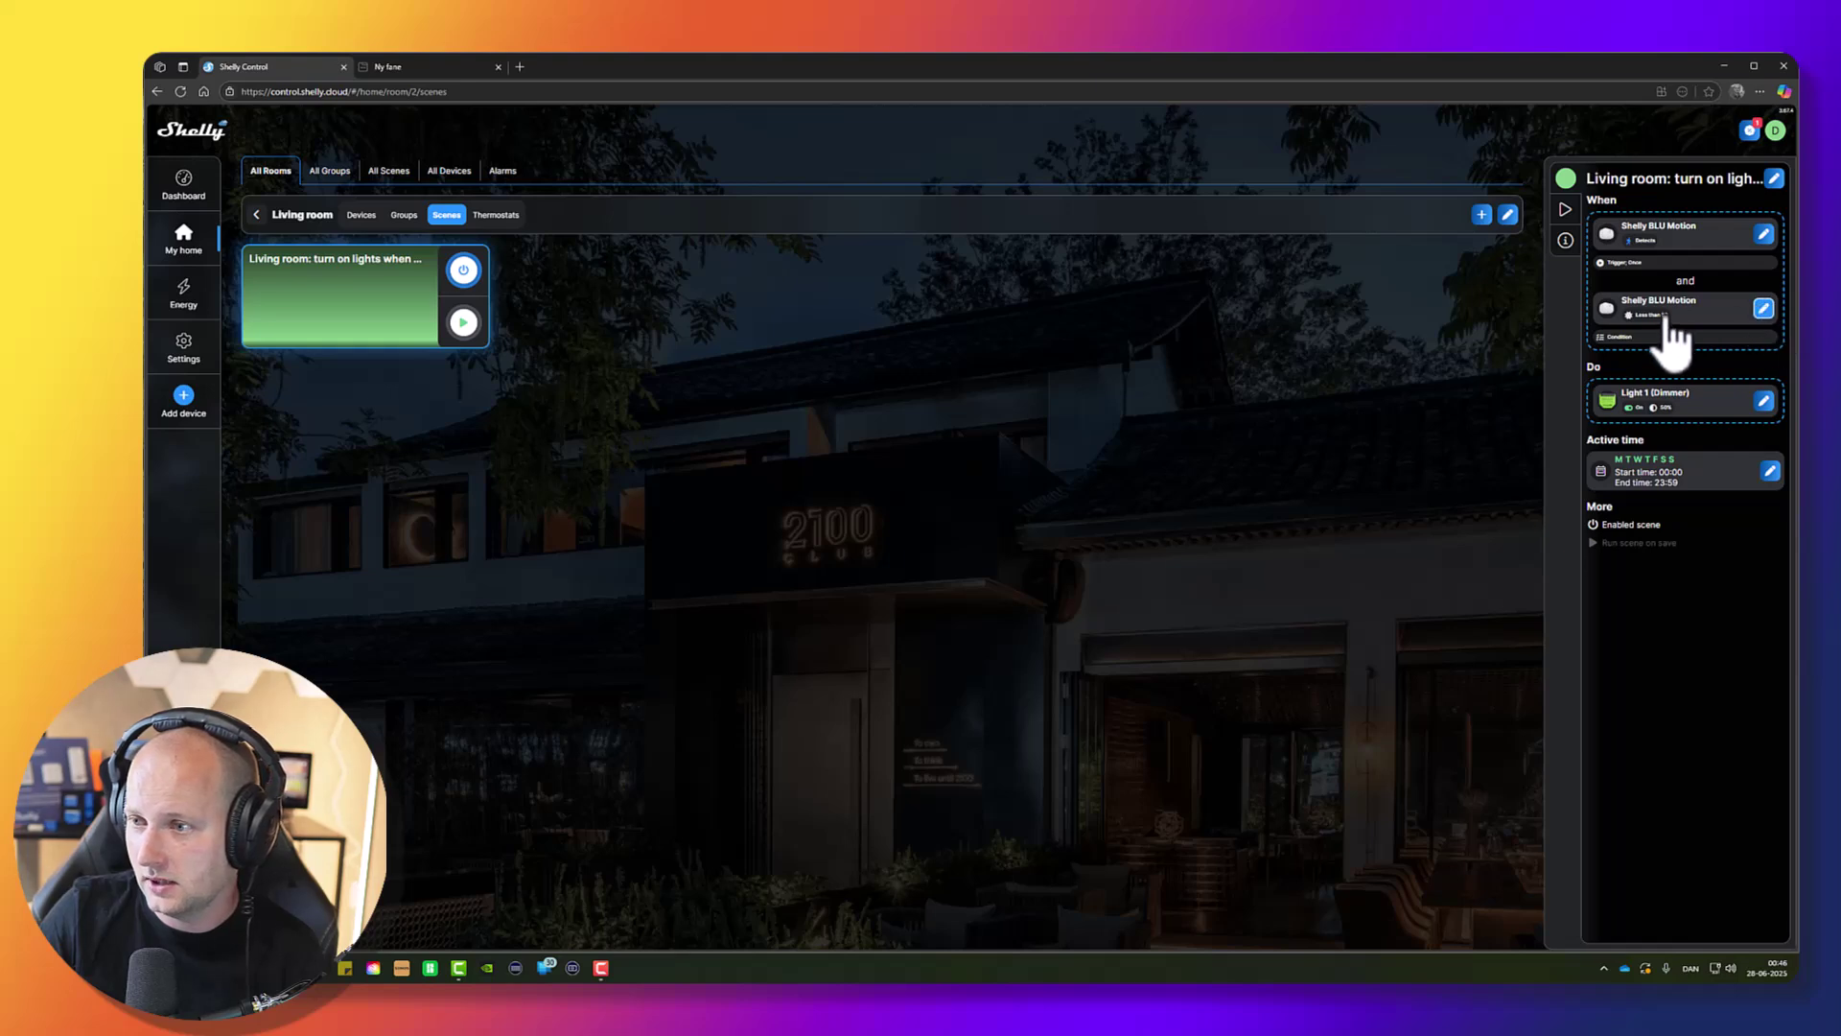
{"action": "left_click", "coordinate": [1765, 308]}
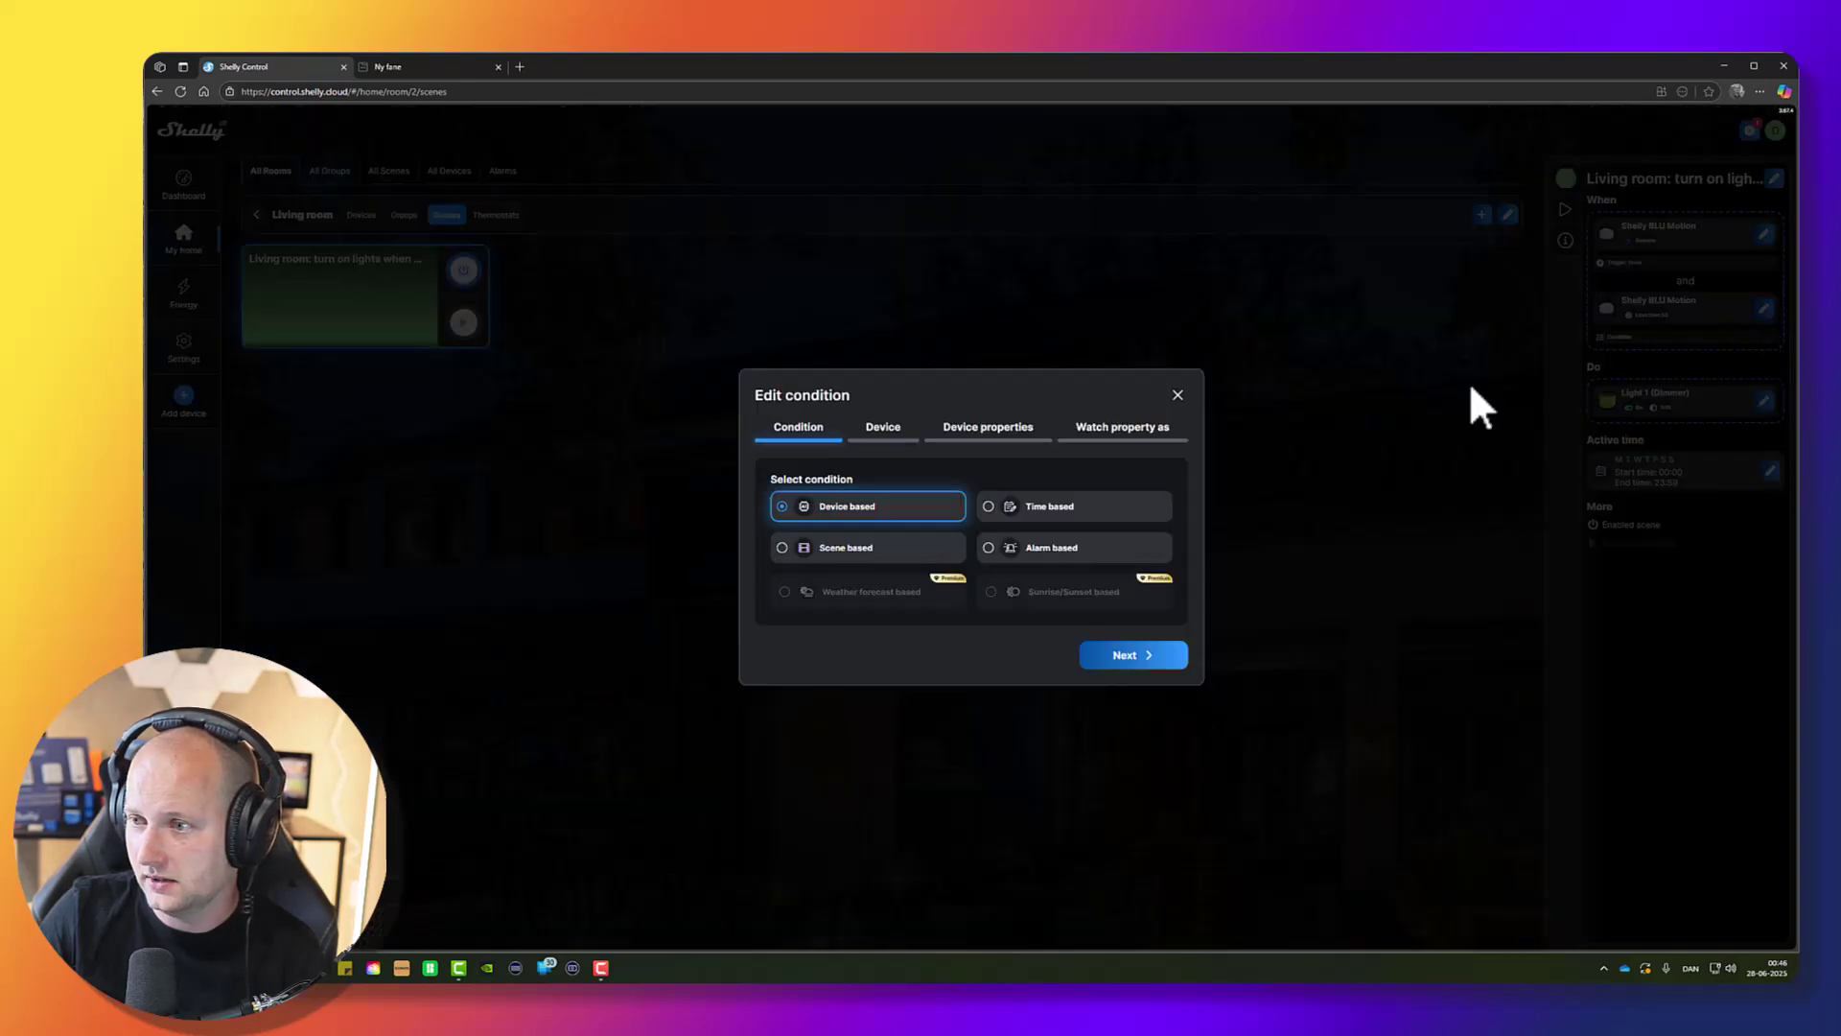
{"action": "left_click", "coordinate": [1117, 658]}
{"action": "left_click", "coordinate": [1124, 767]}
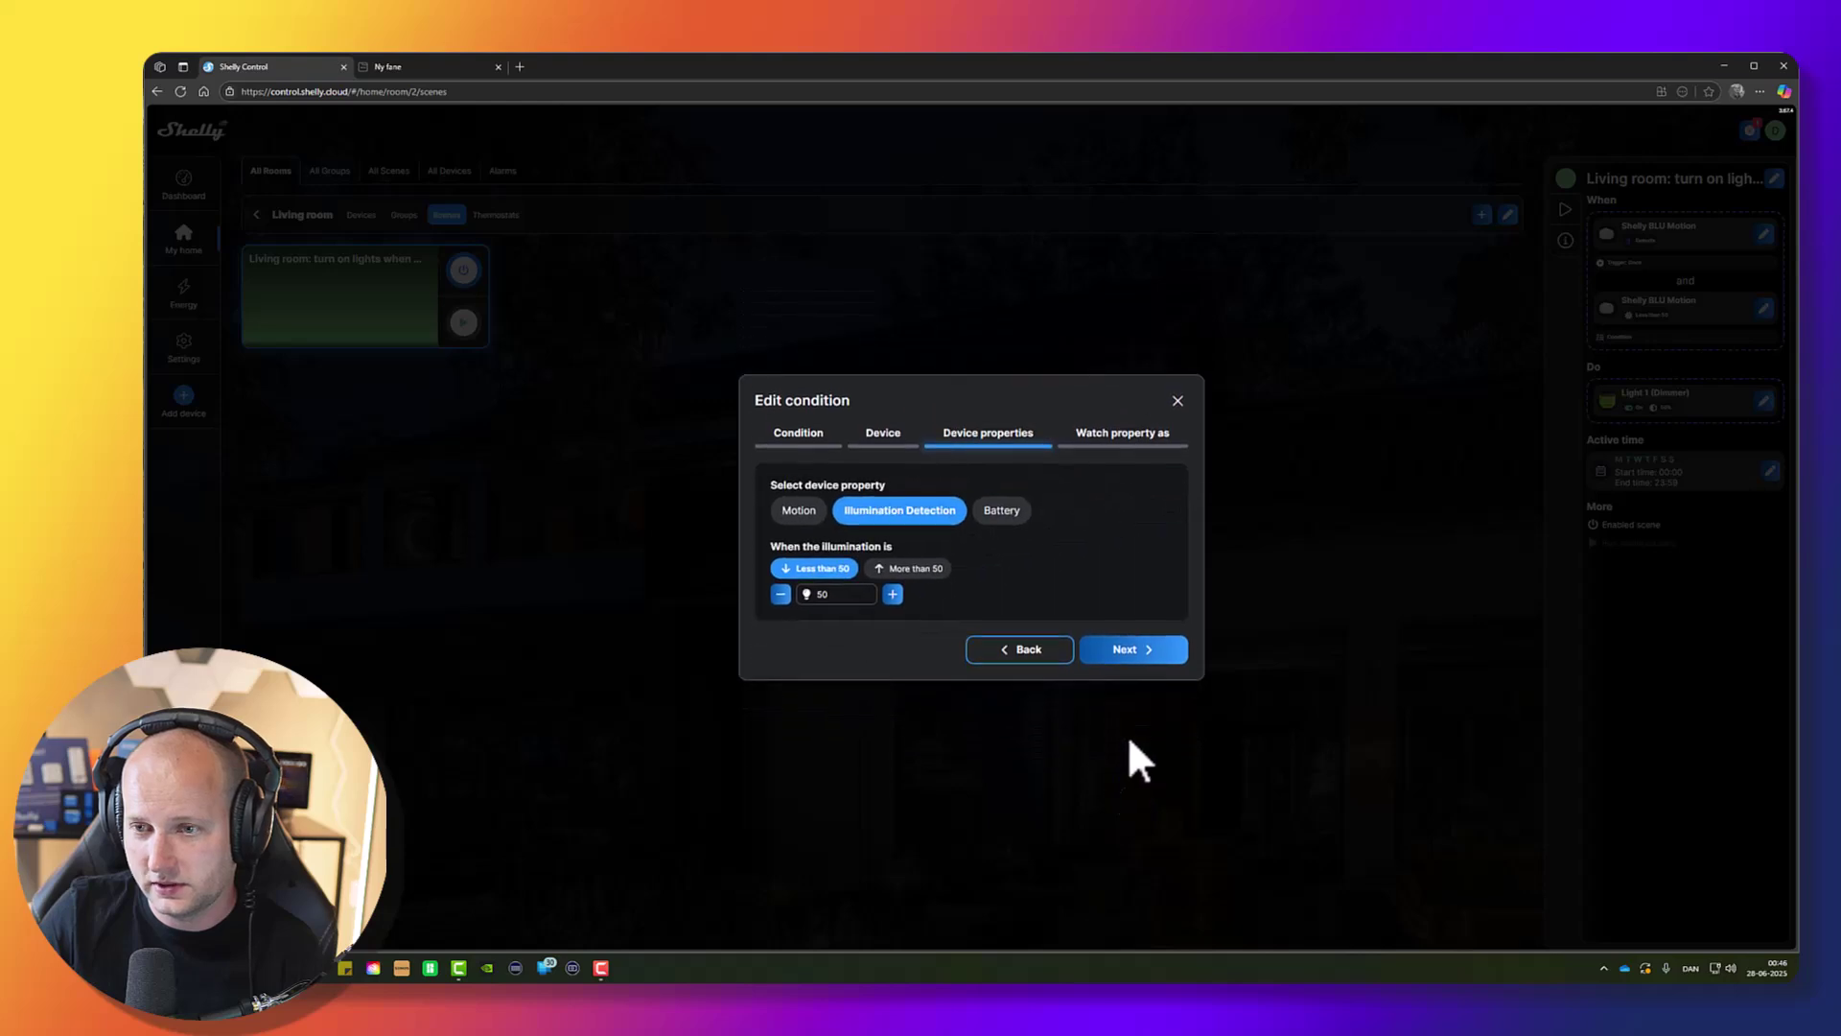
{"action": "double_click", "coordinate": [796, 596]}
{"action": "type", "text": "200"}
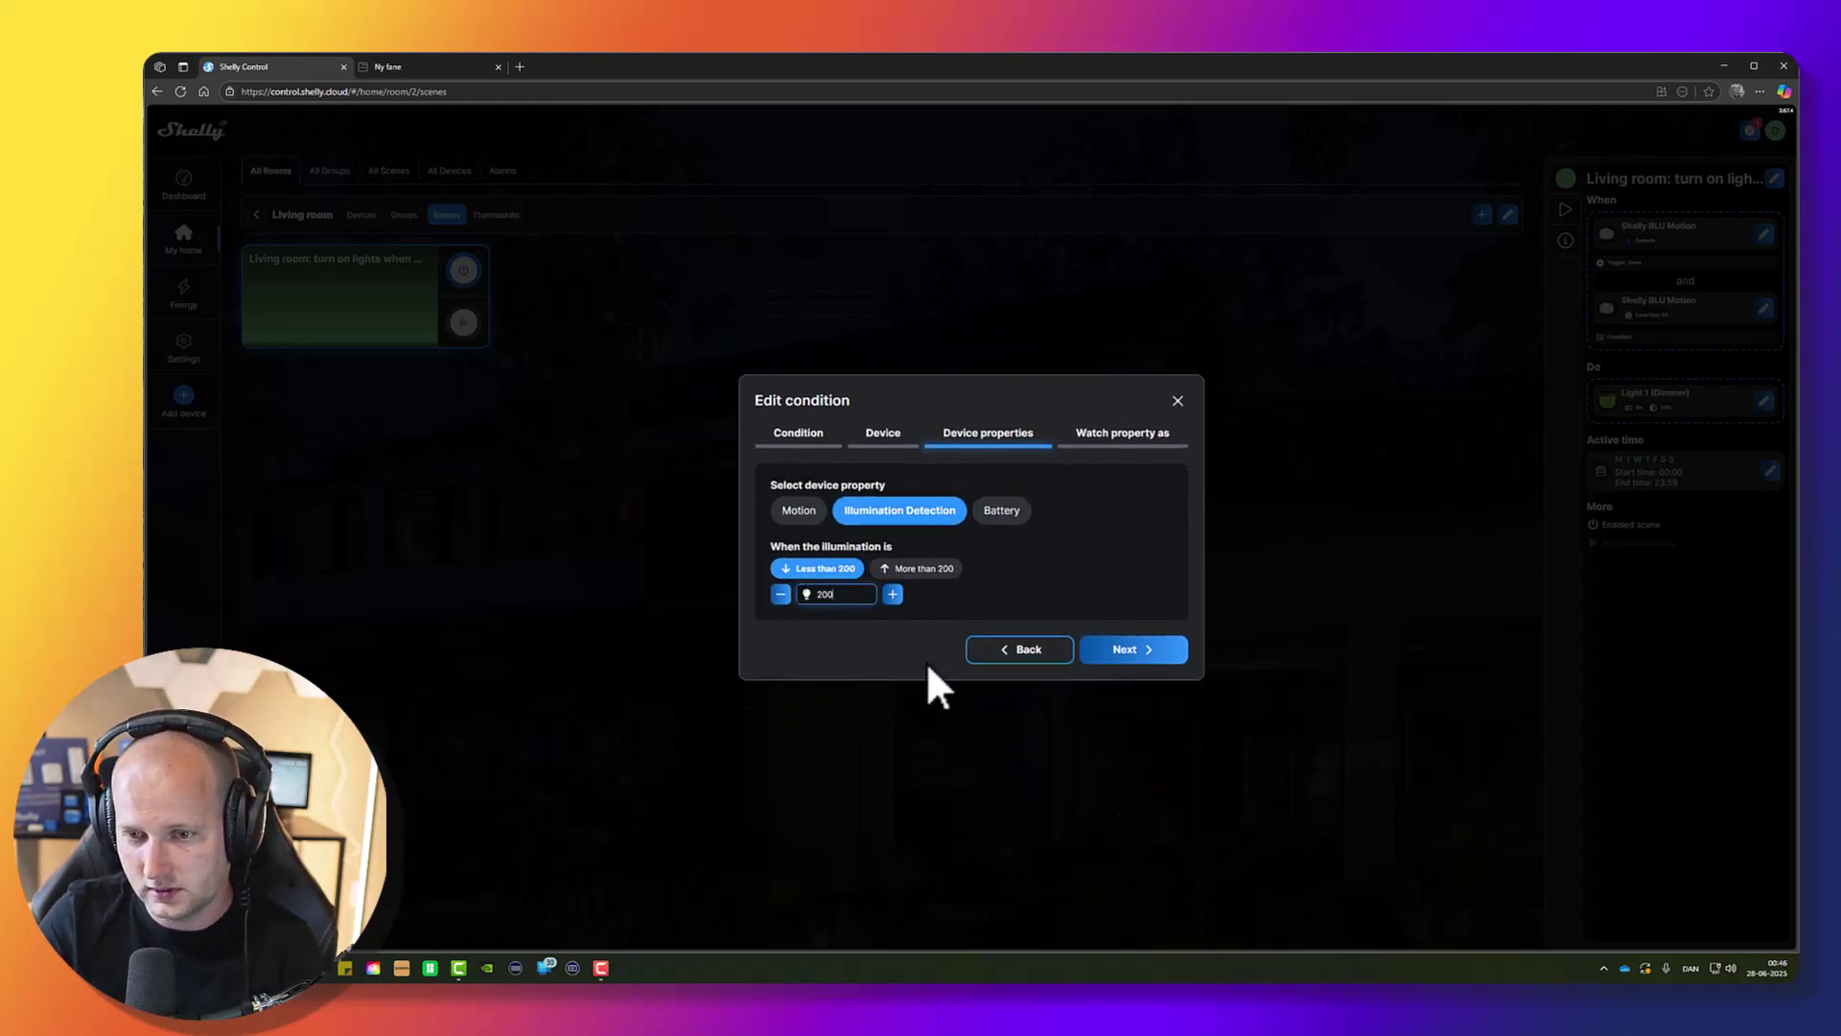
{"action": "left_click", "coordinate": [1154, 658]}
{"action": "left_click", "coordinate": [1155, 658]}
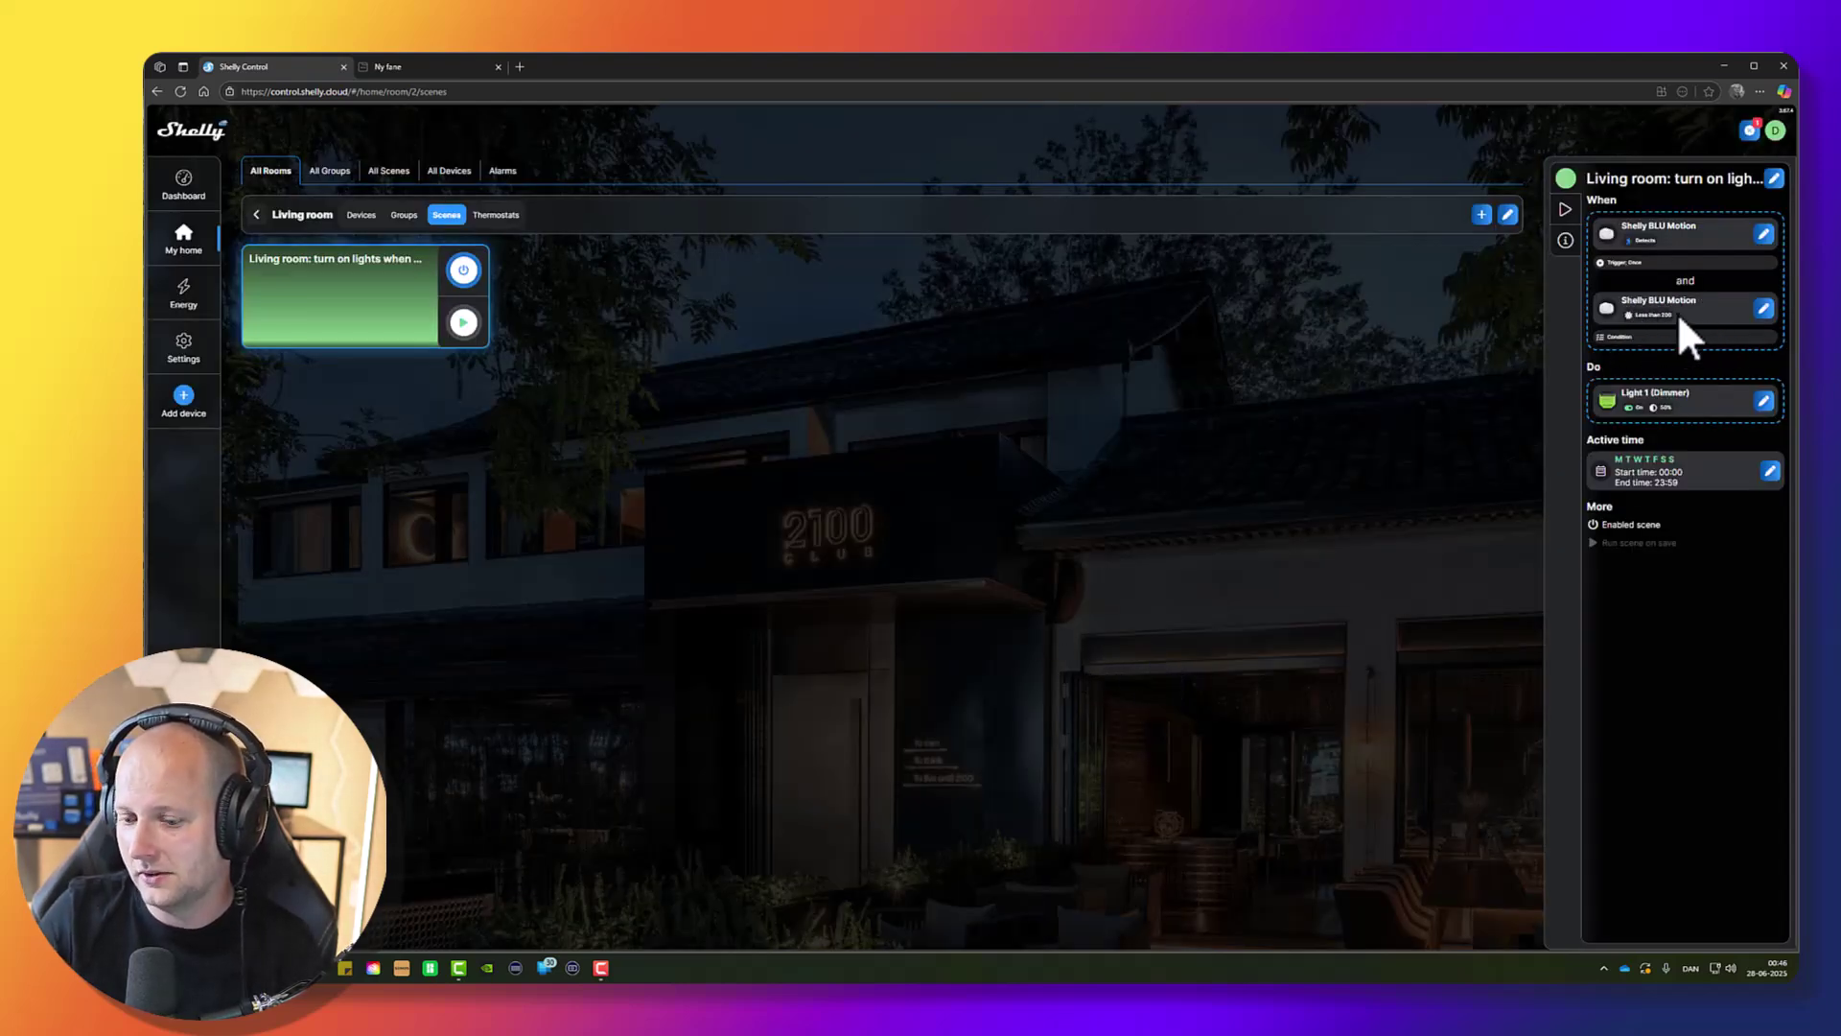
Check Light 1 (Dimmer) in the Living room's device list and return to the room's scenes.
{"action": "left_click", "coordinate": [184, 245]}
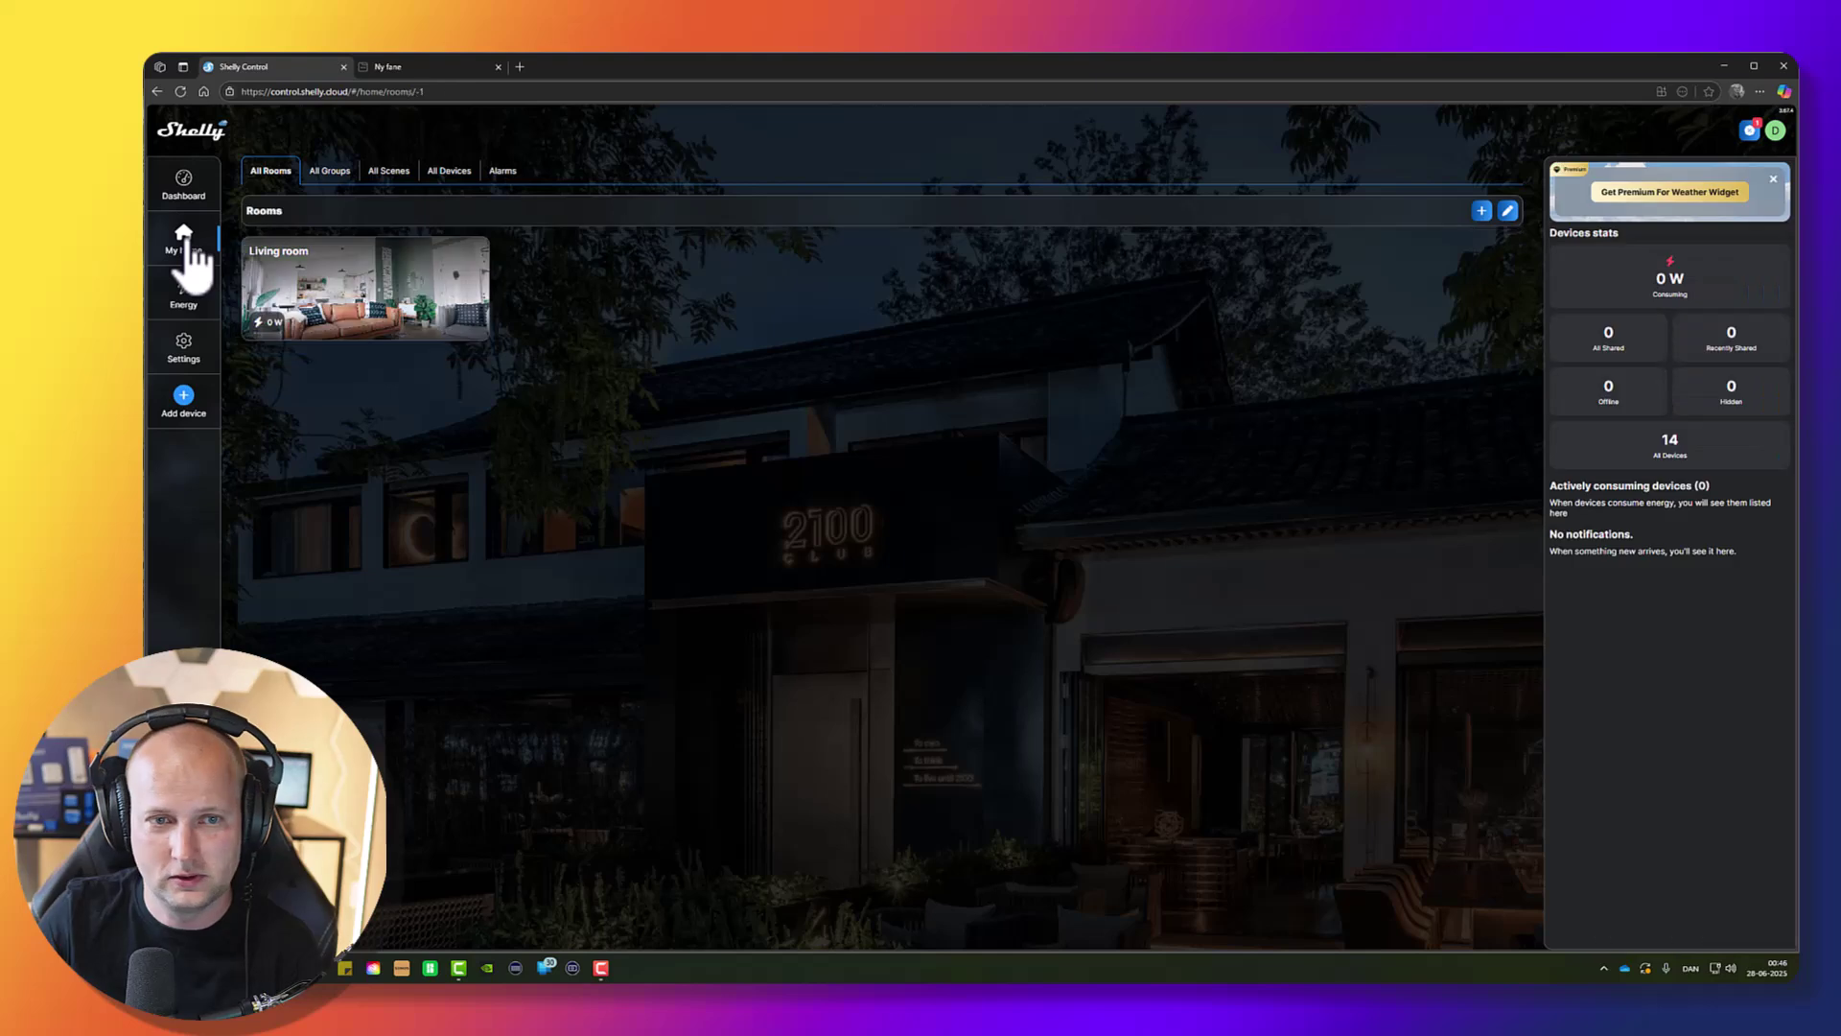
{"action": "left_click", "coordinate": [413, 289]}
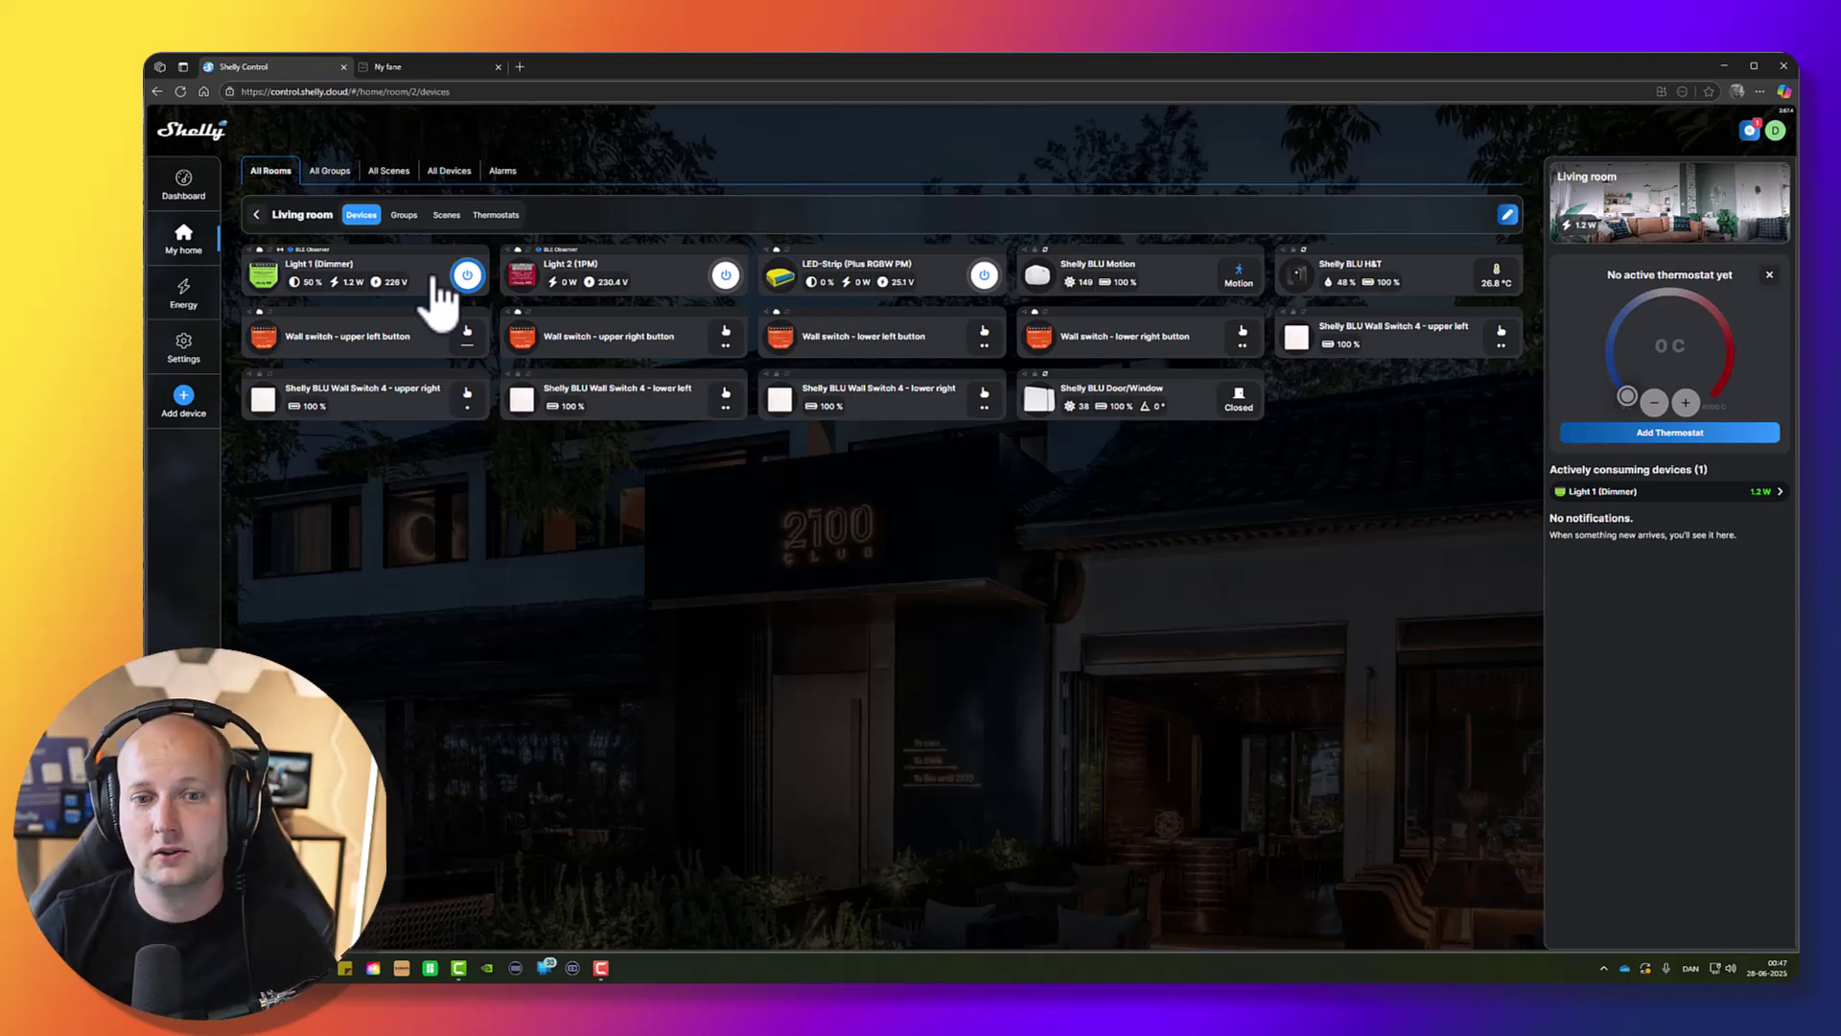
{"action": "left_click", "coordinate": [447, 214]}
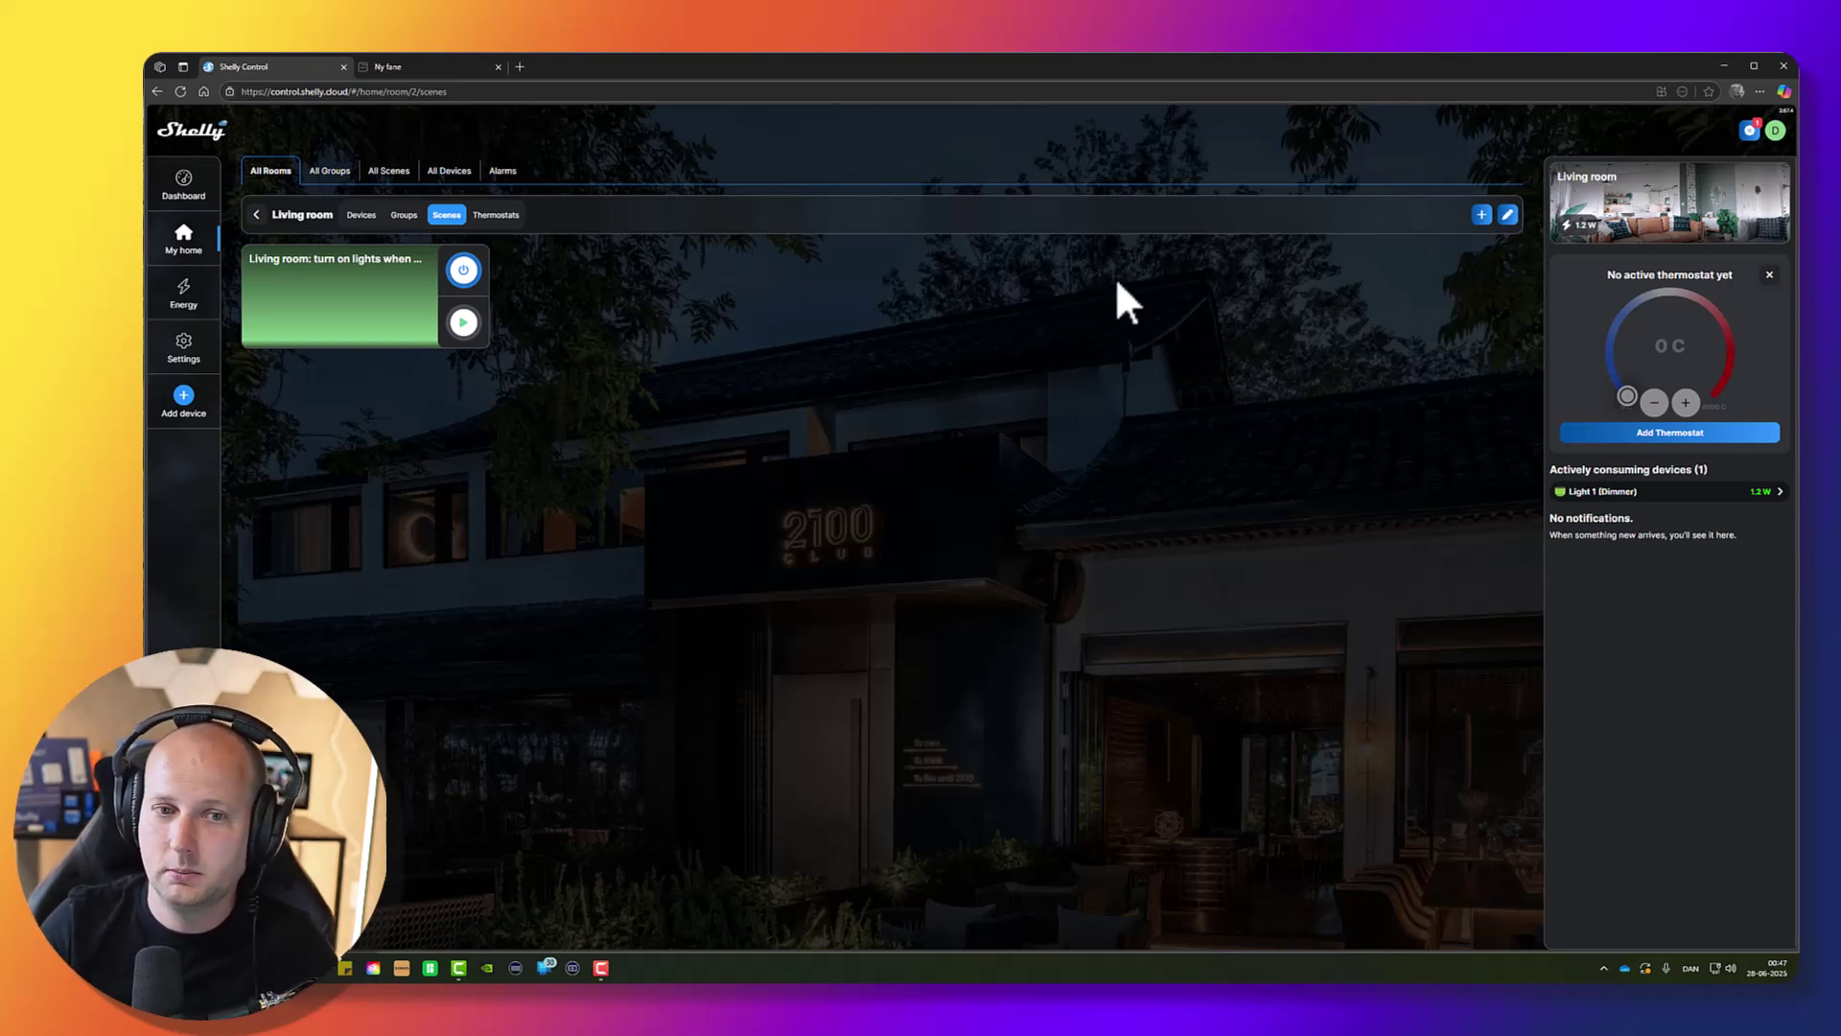
Start a new Living room scene with a device-based trigger for Shelly BLU Motion not detecting motion.
{"action": "left_click", "coordinate": [1482, 217]}
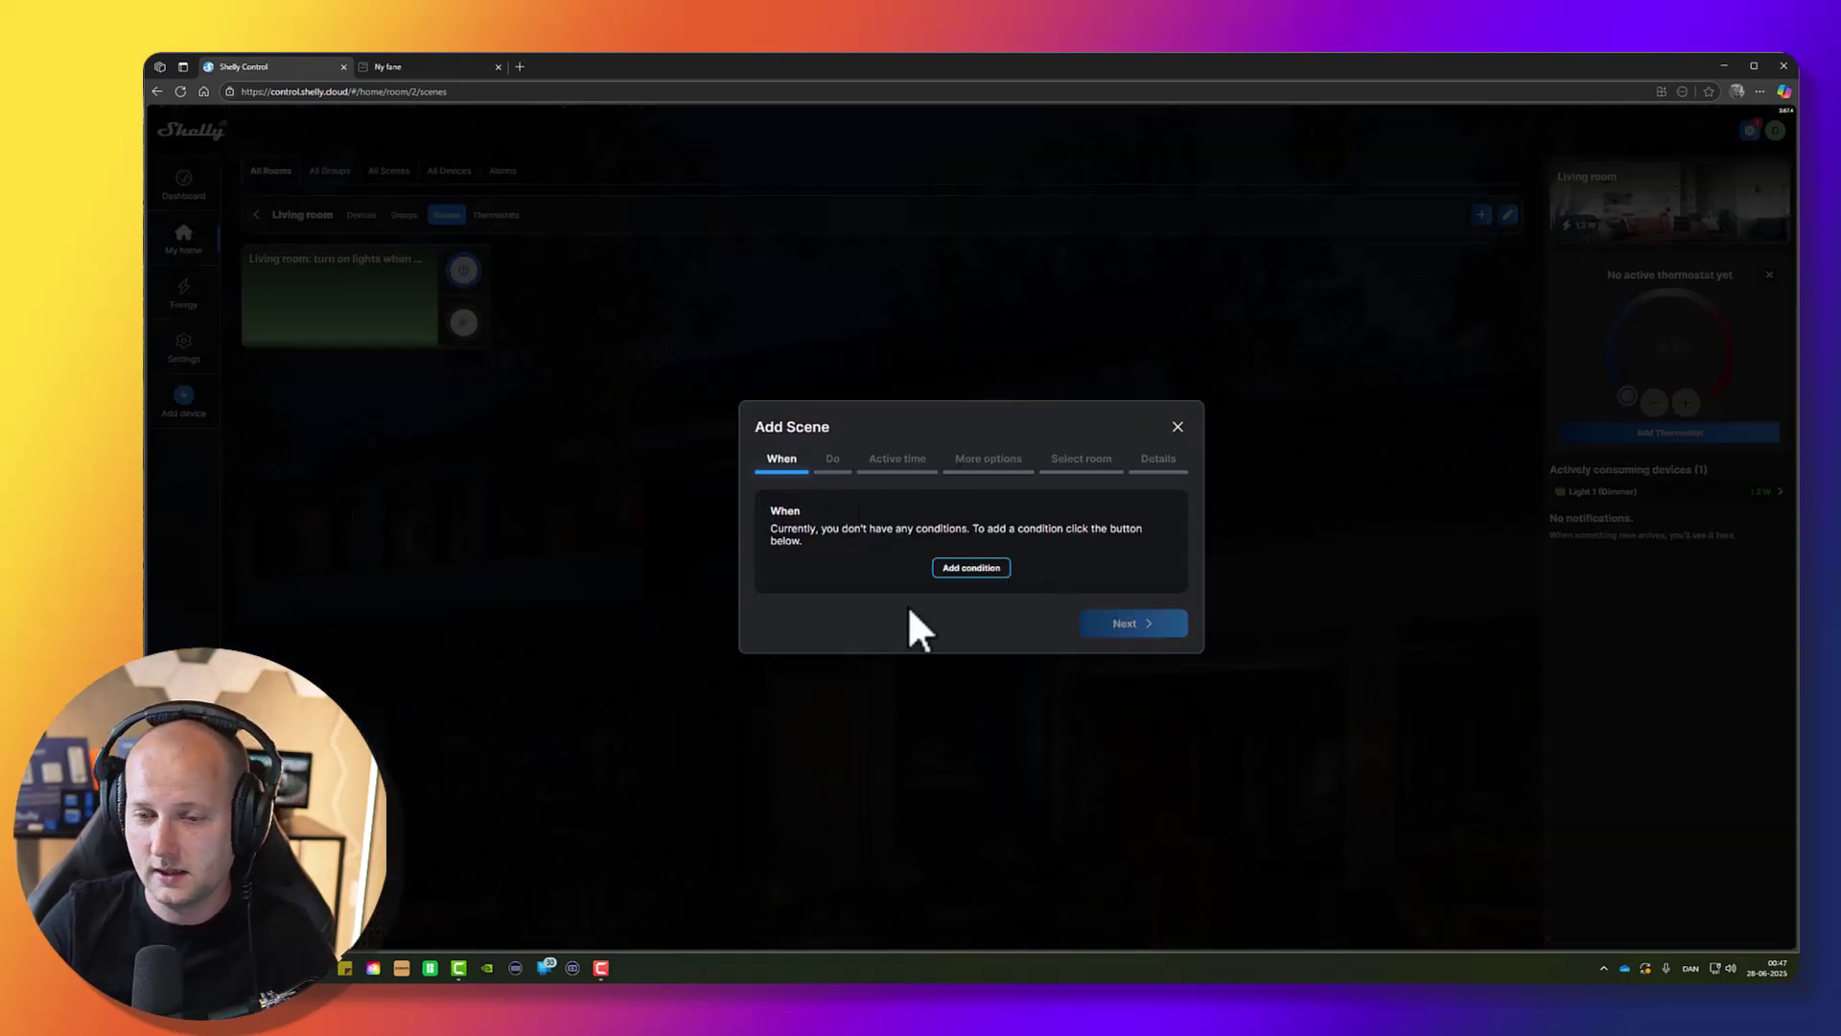
{"action": "left_click", "coordinate": [986, 572]}
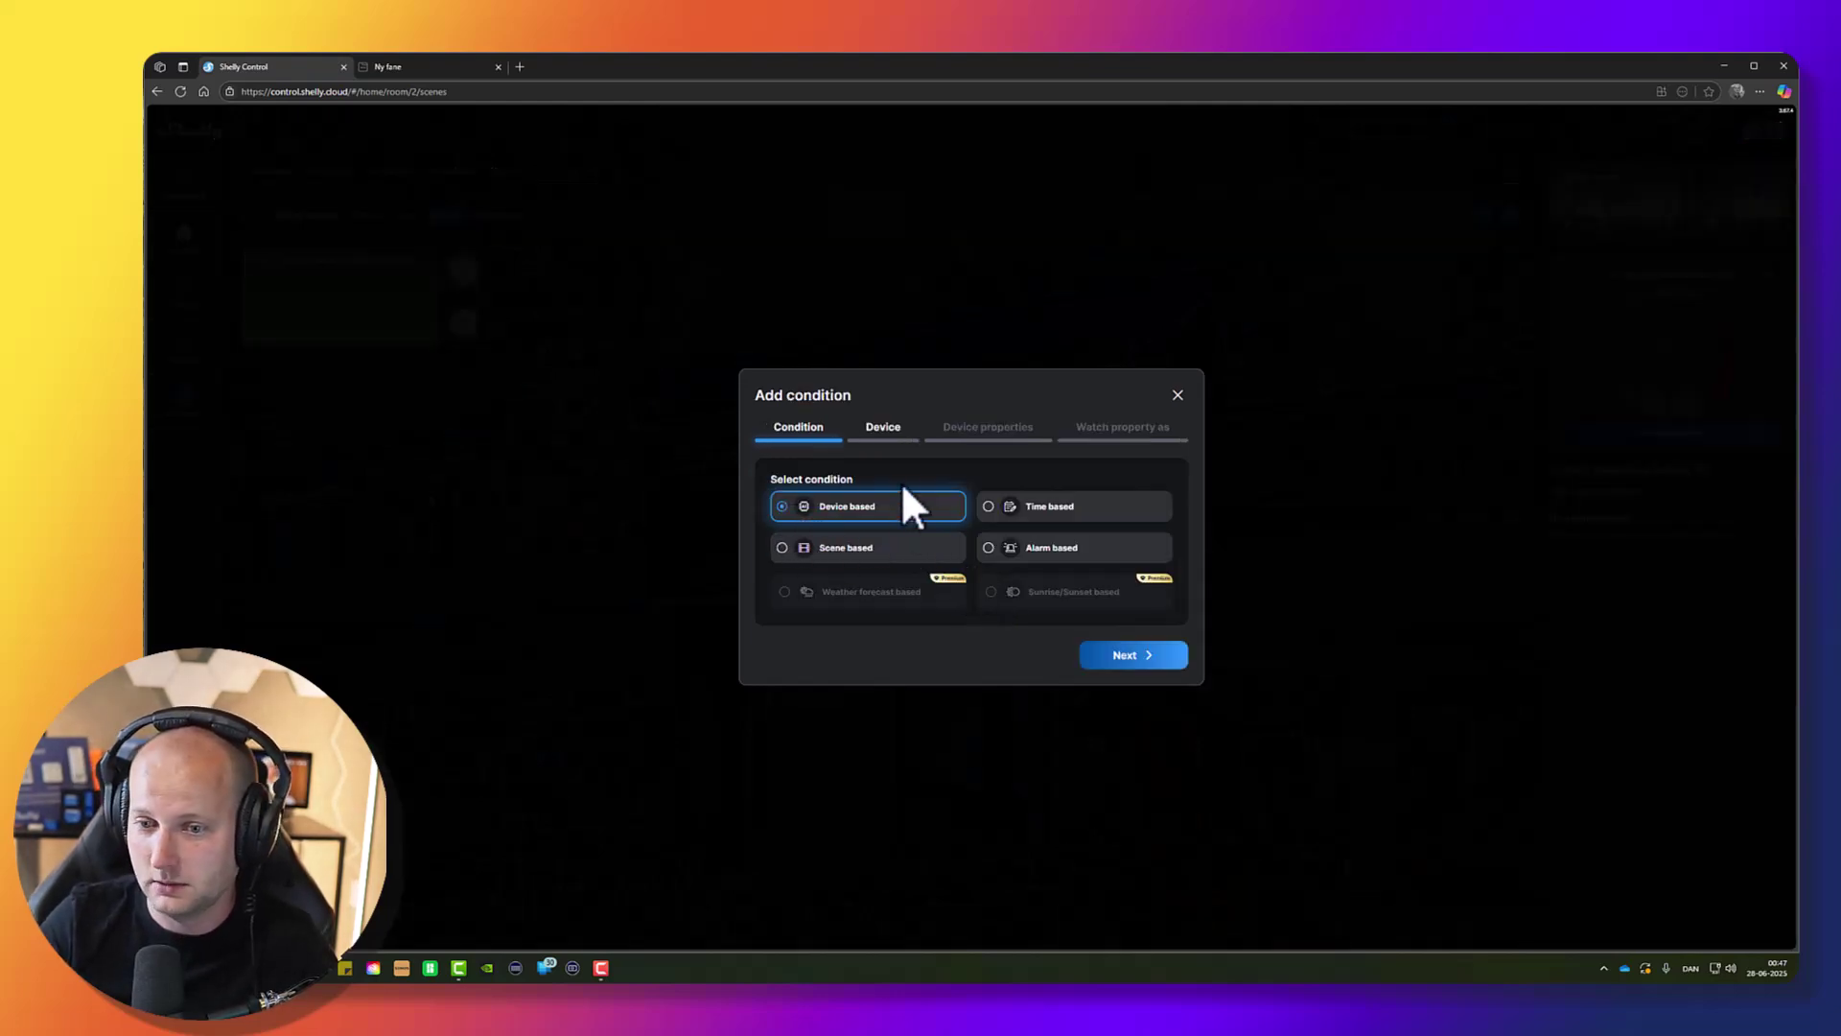
{"action": "left_click", "coordinate": [1138, 660]}
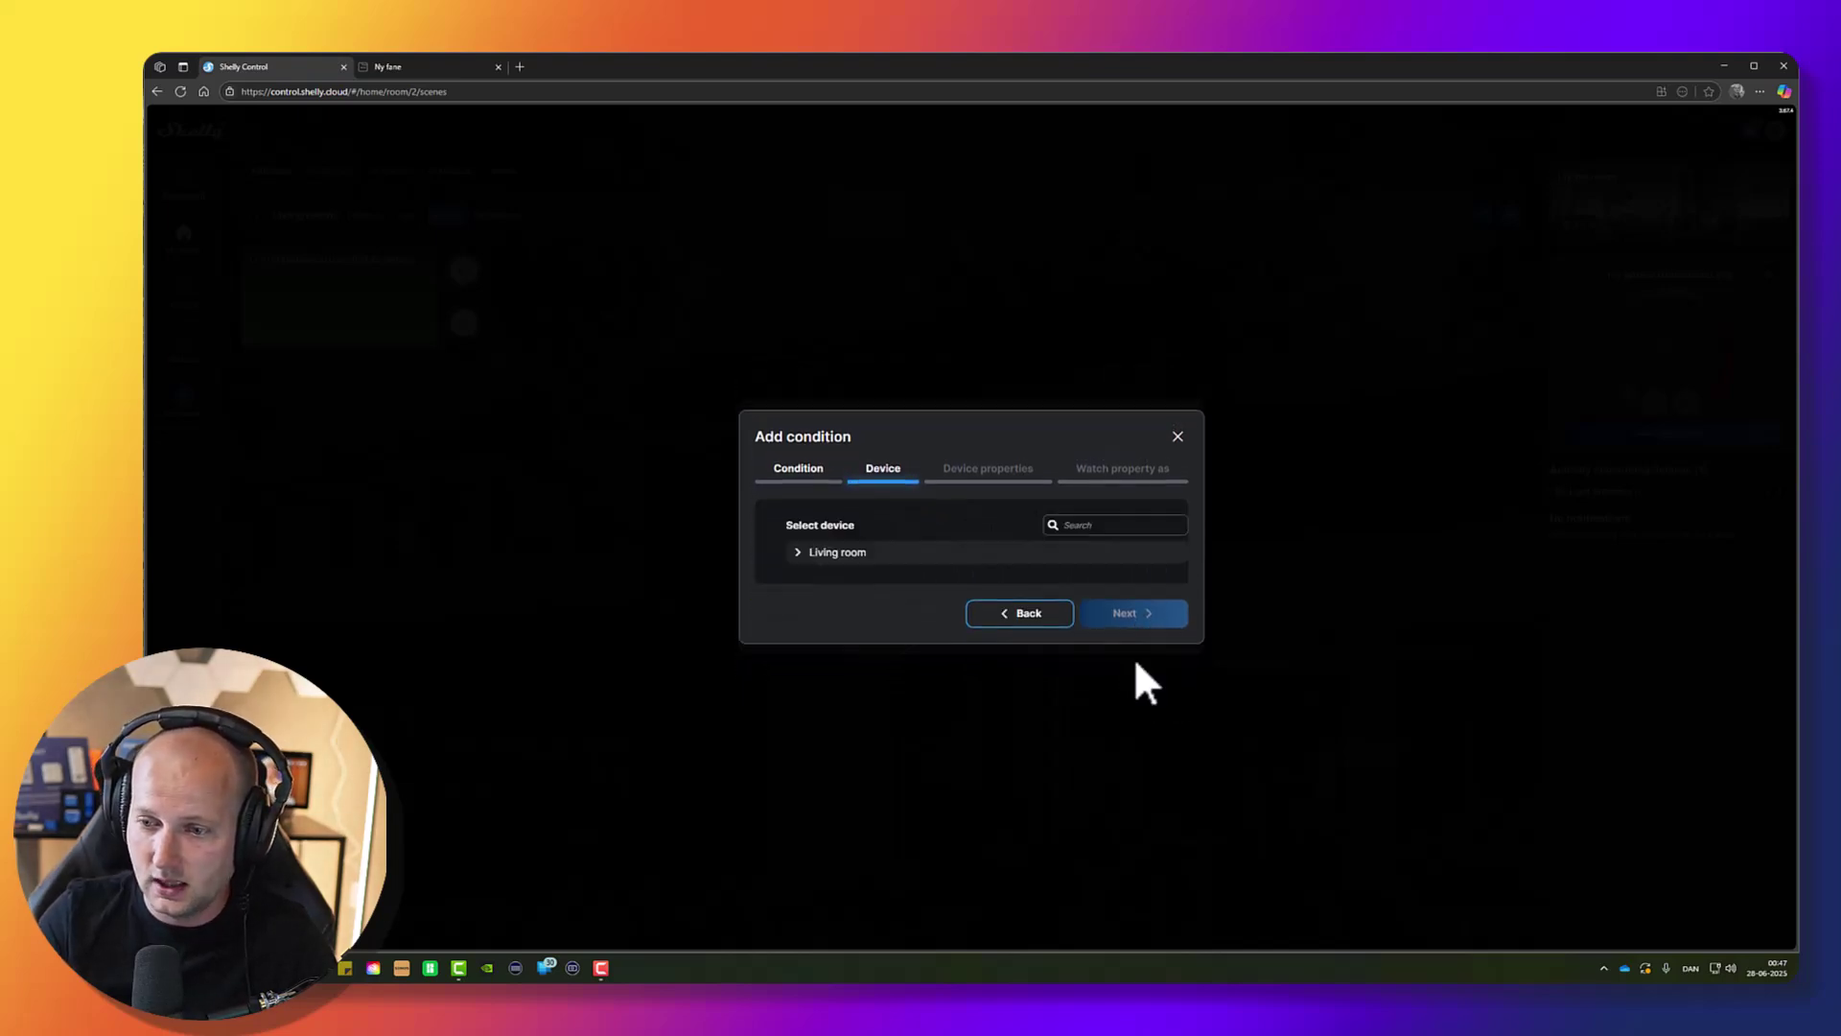
{"action": "left_click", "coordinate": [907, 555]}
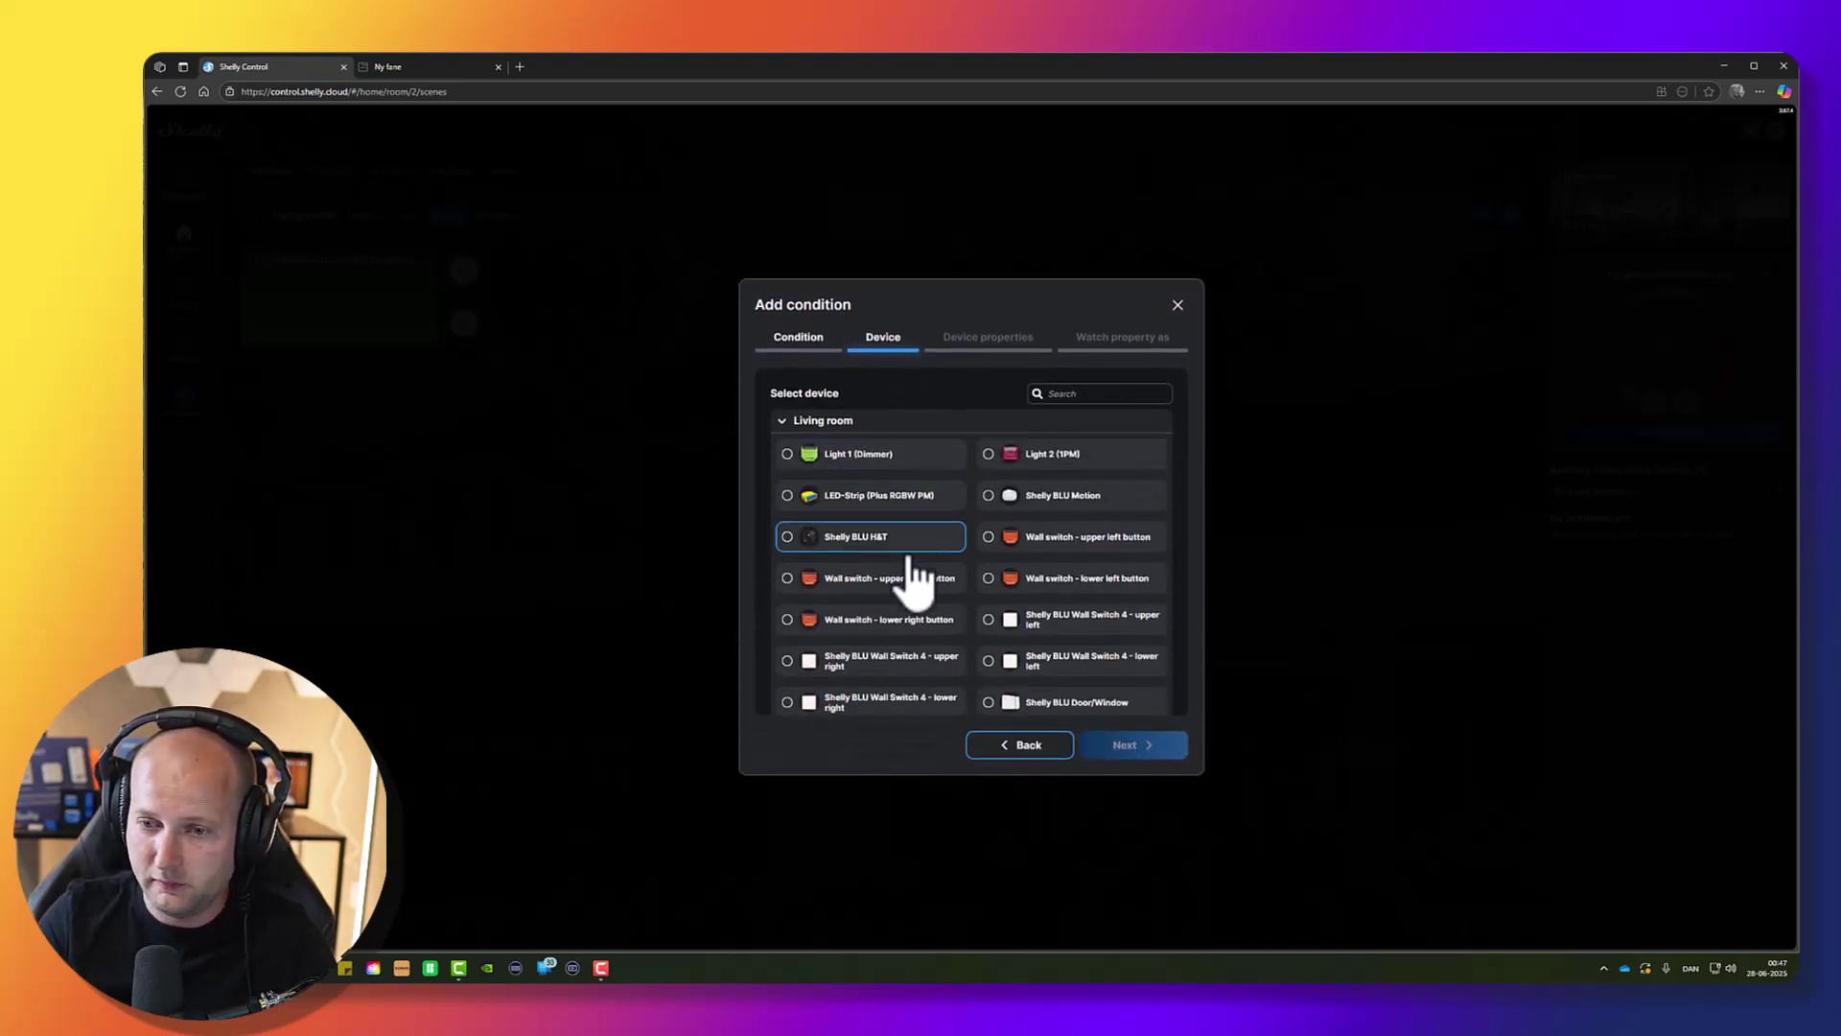
{"action": "left_click", "coordinate": [1050, 485]}
{"action": "left_click", "coordinate": [1159, 756]}
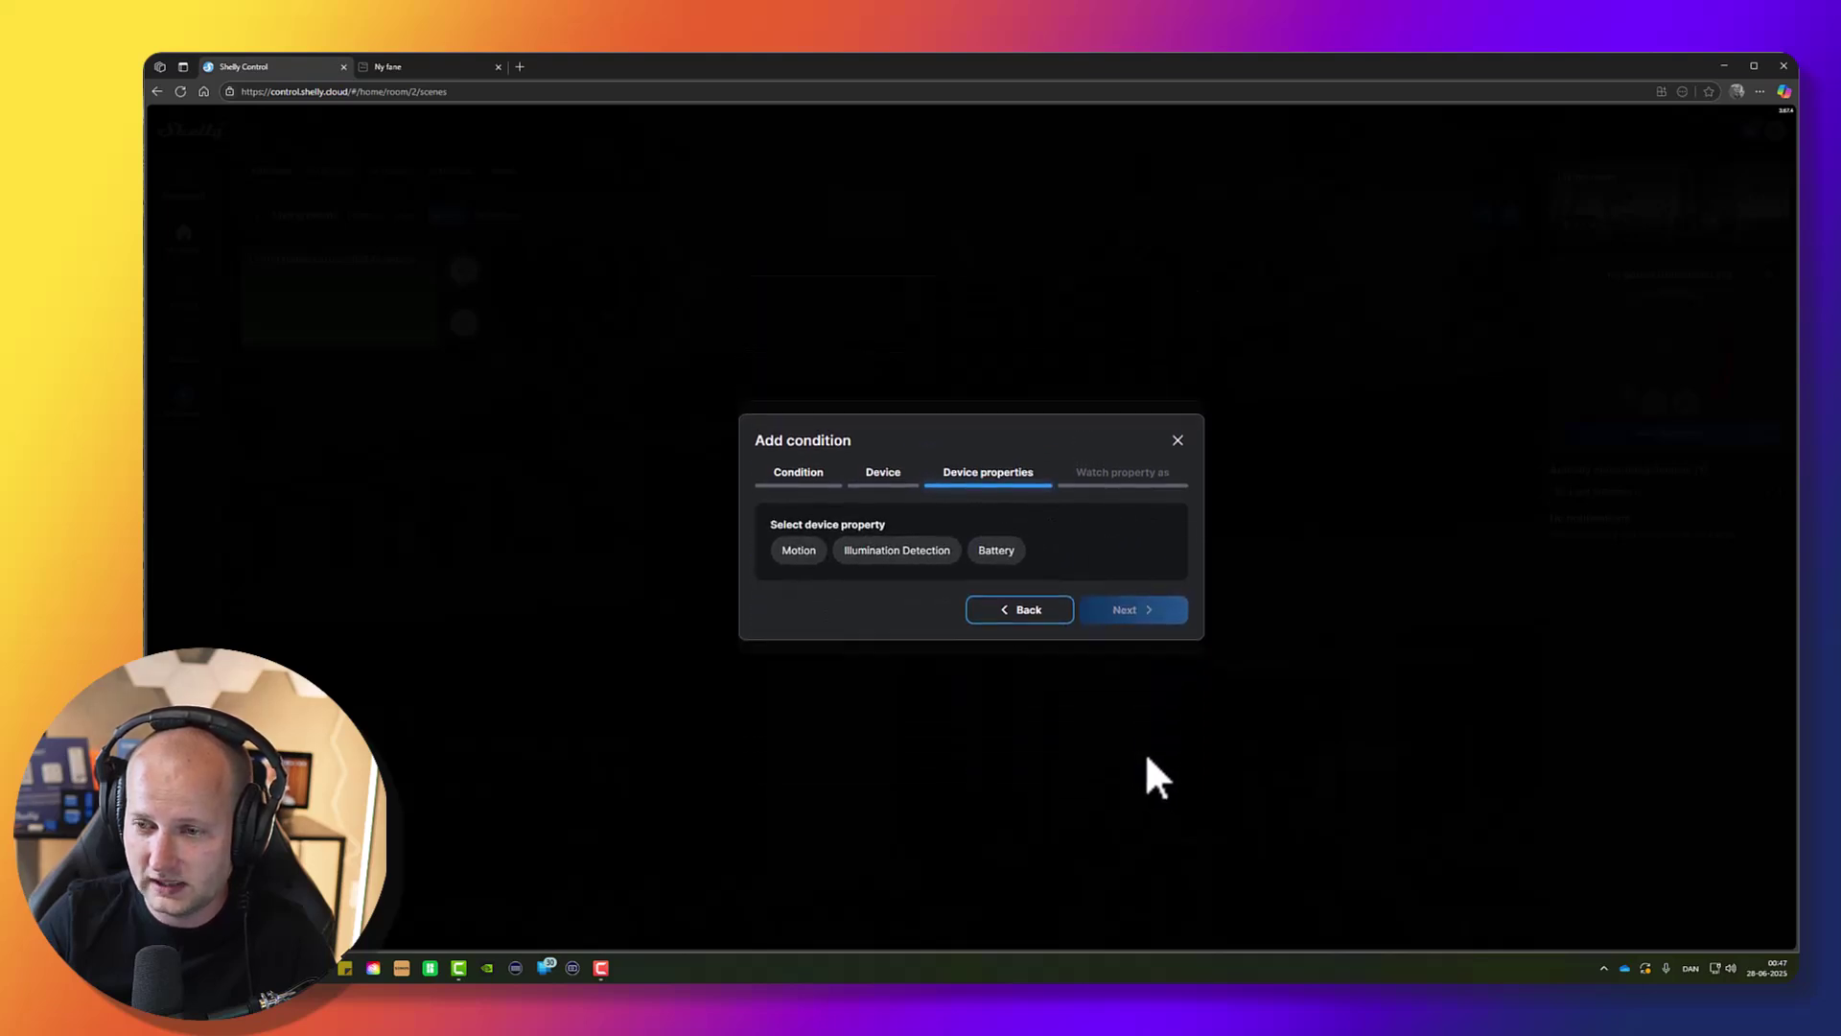
{"action": "left_click", "coordinate": [801, 553]}
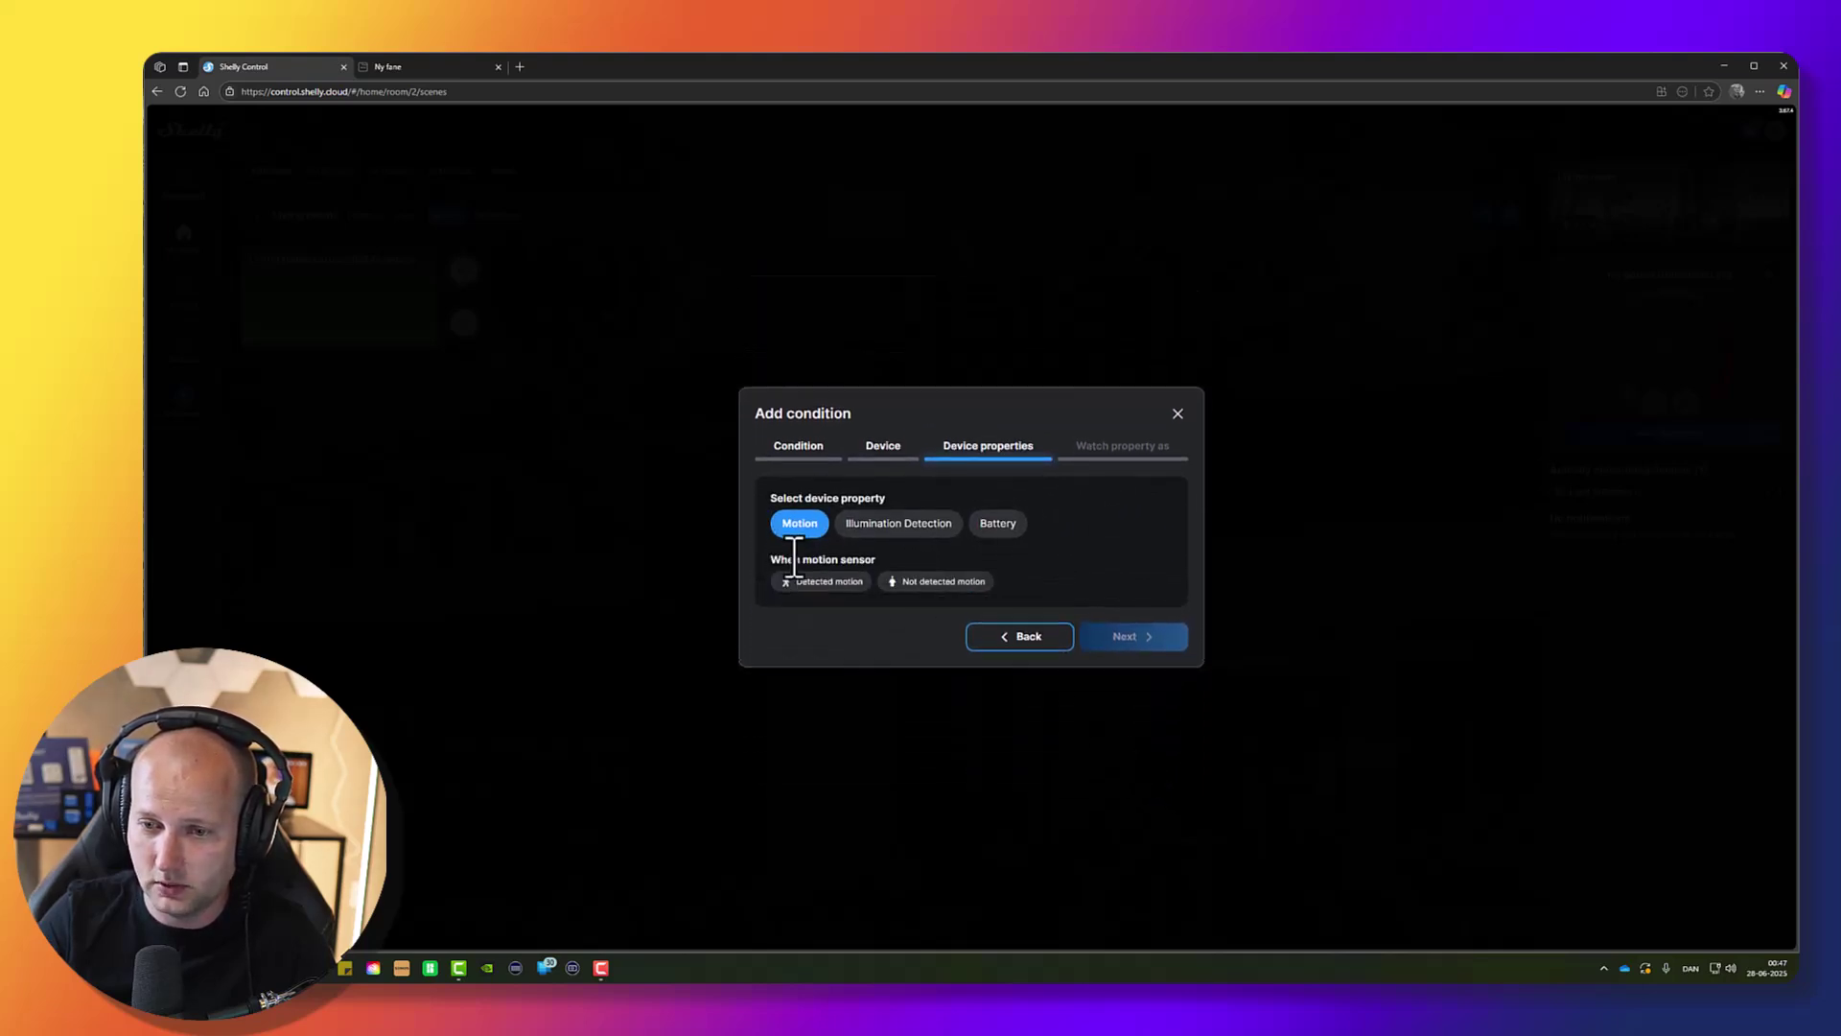
{"action": "left_click", "coordinate": [931, 587]}
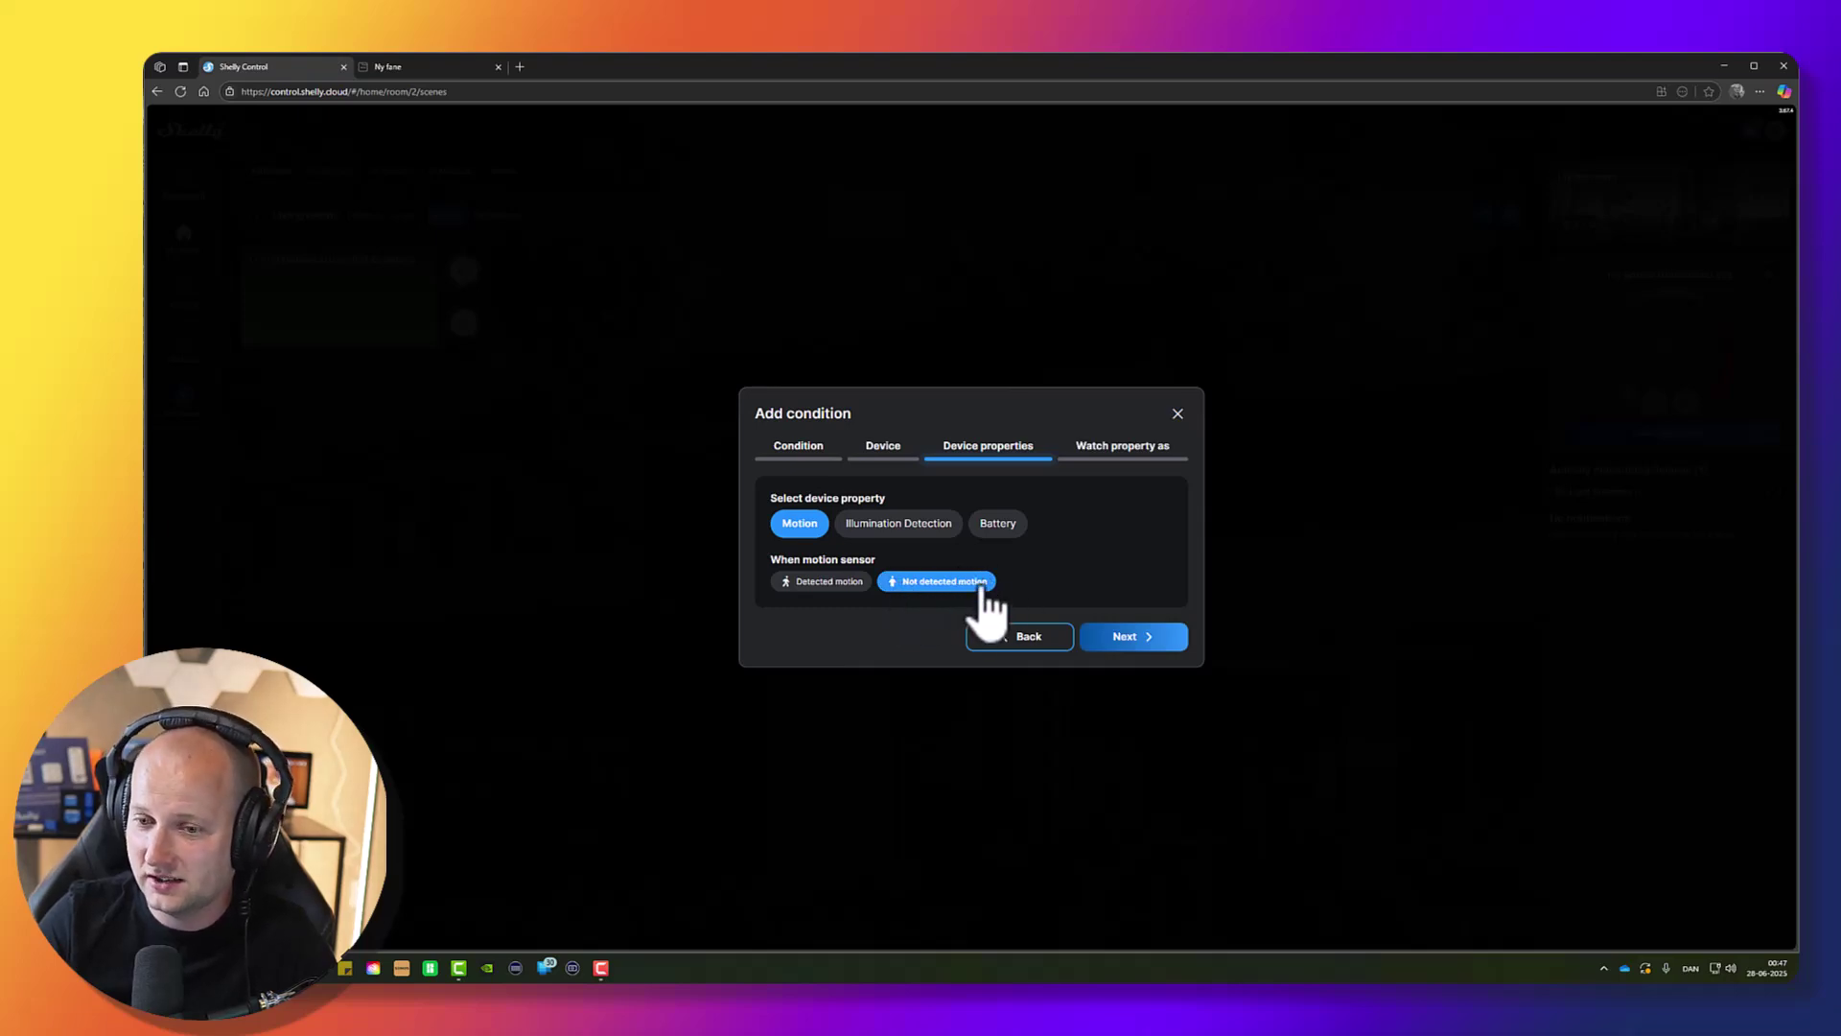
{"action": "left_click", "coordinate": [1120, 638]}
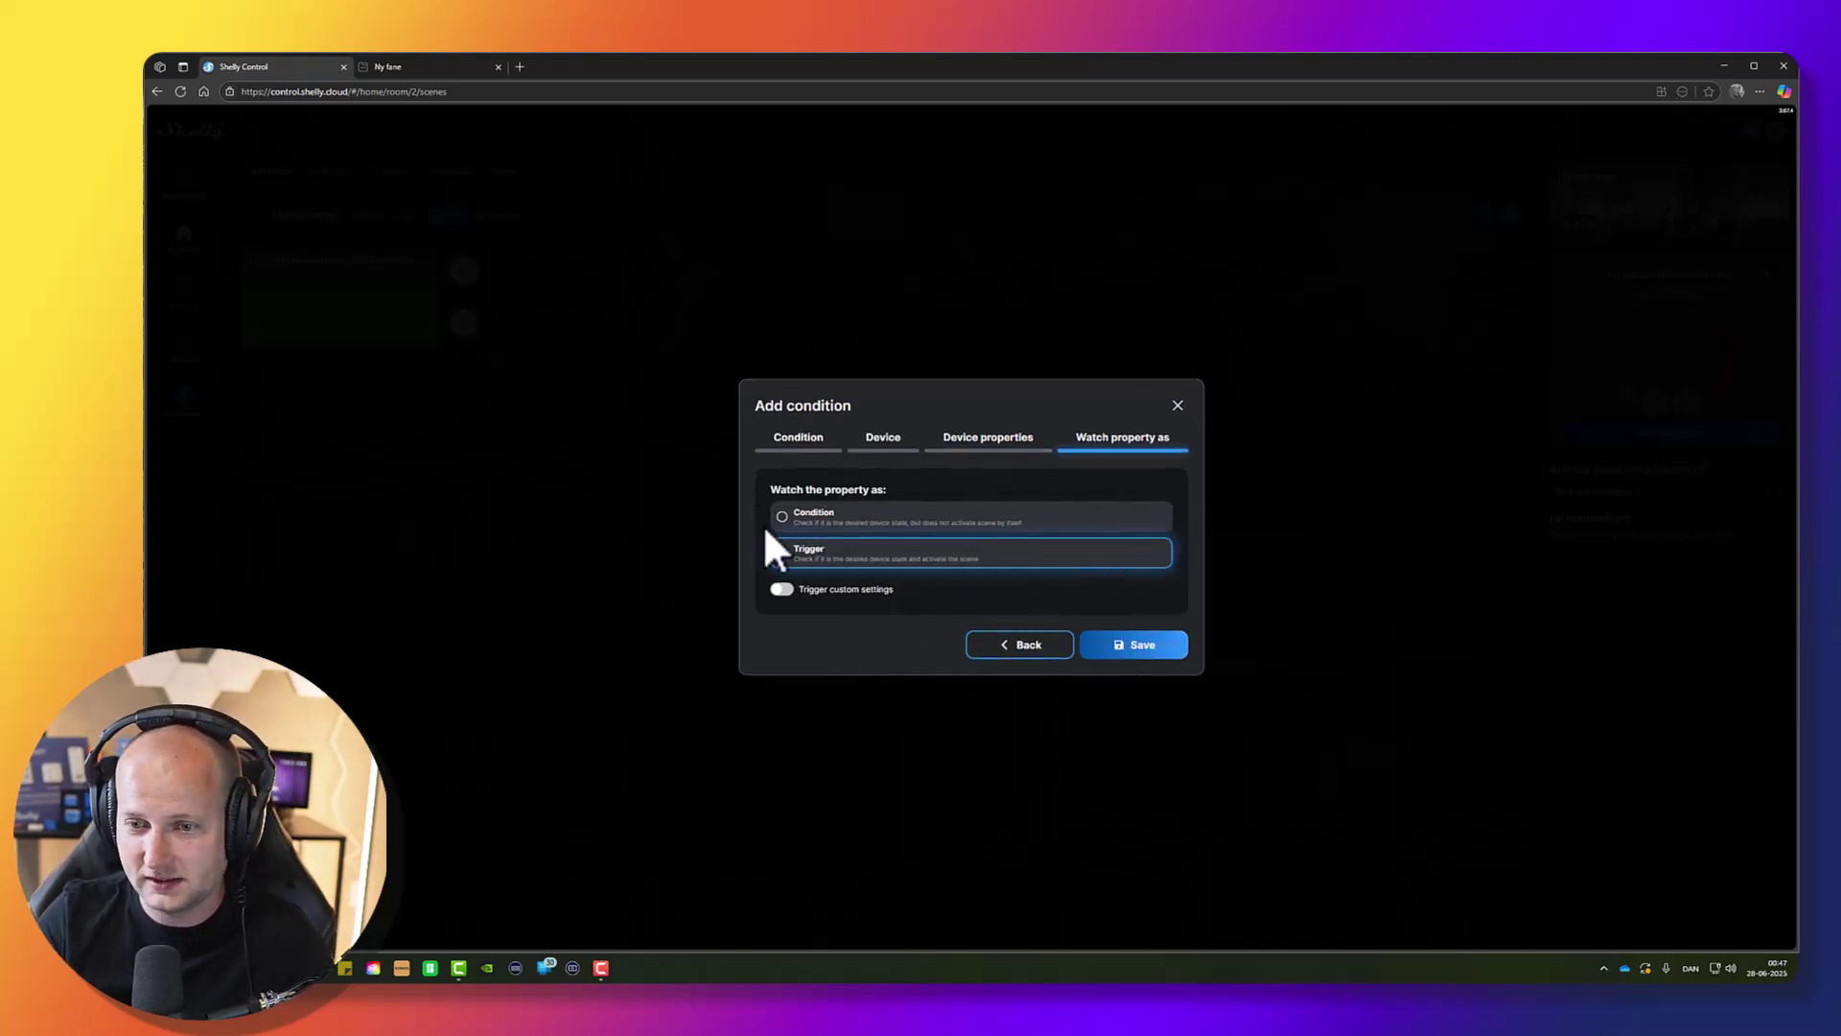
{"action": "left_click", "coordinate": [1116, 642]}
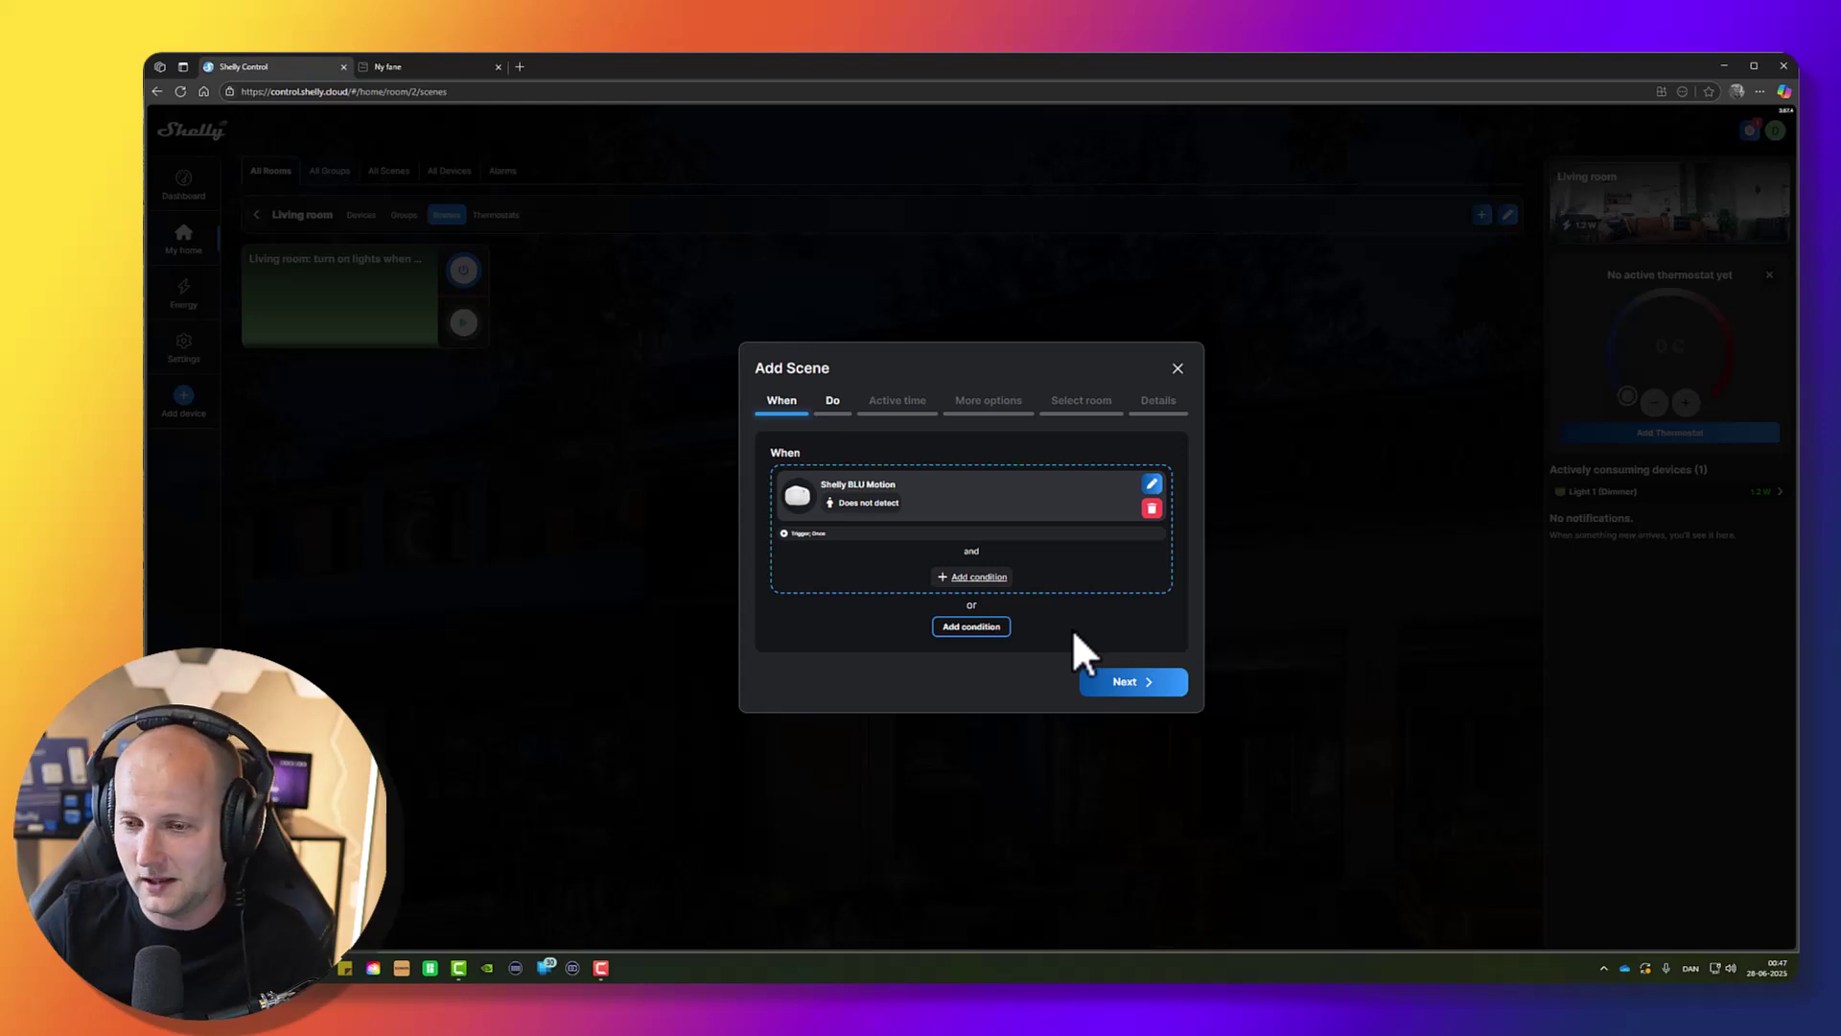
Add a device action to the scene that turns off Light 1 (Dimmer) with a delay of 0 seconds.
{"action": "left_click", "coordinate": [1127, 680]}
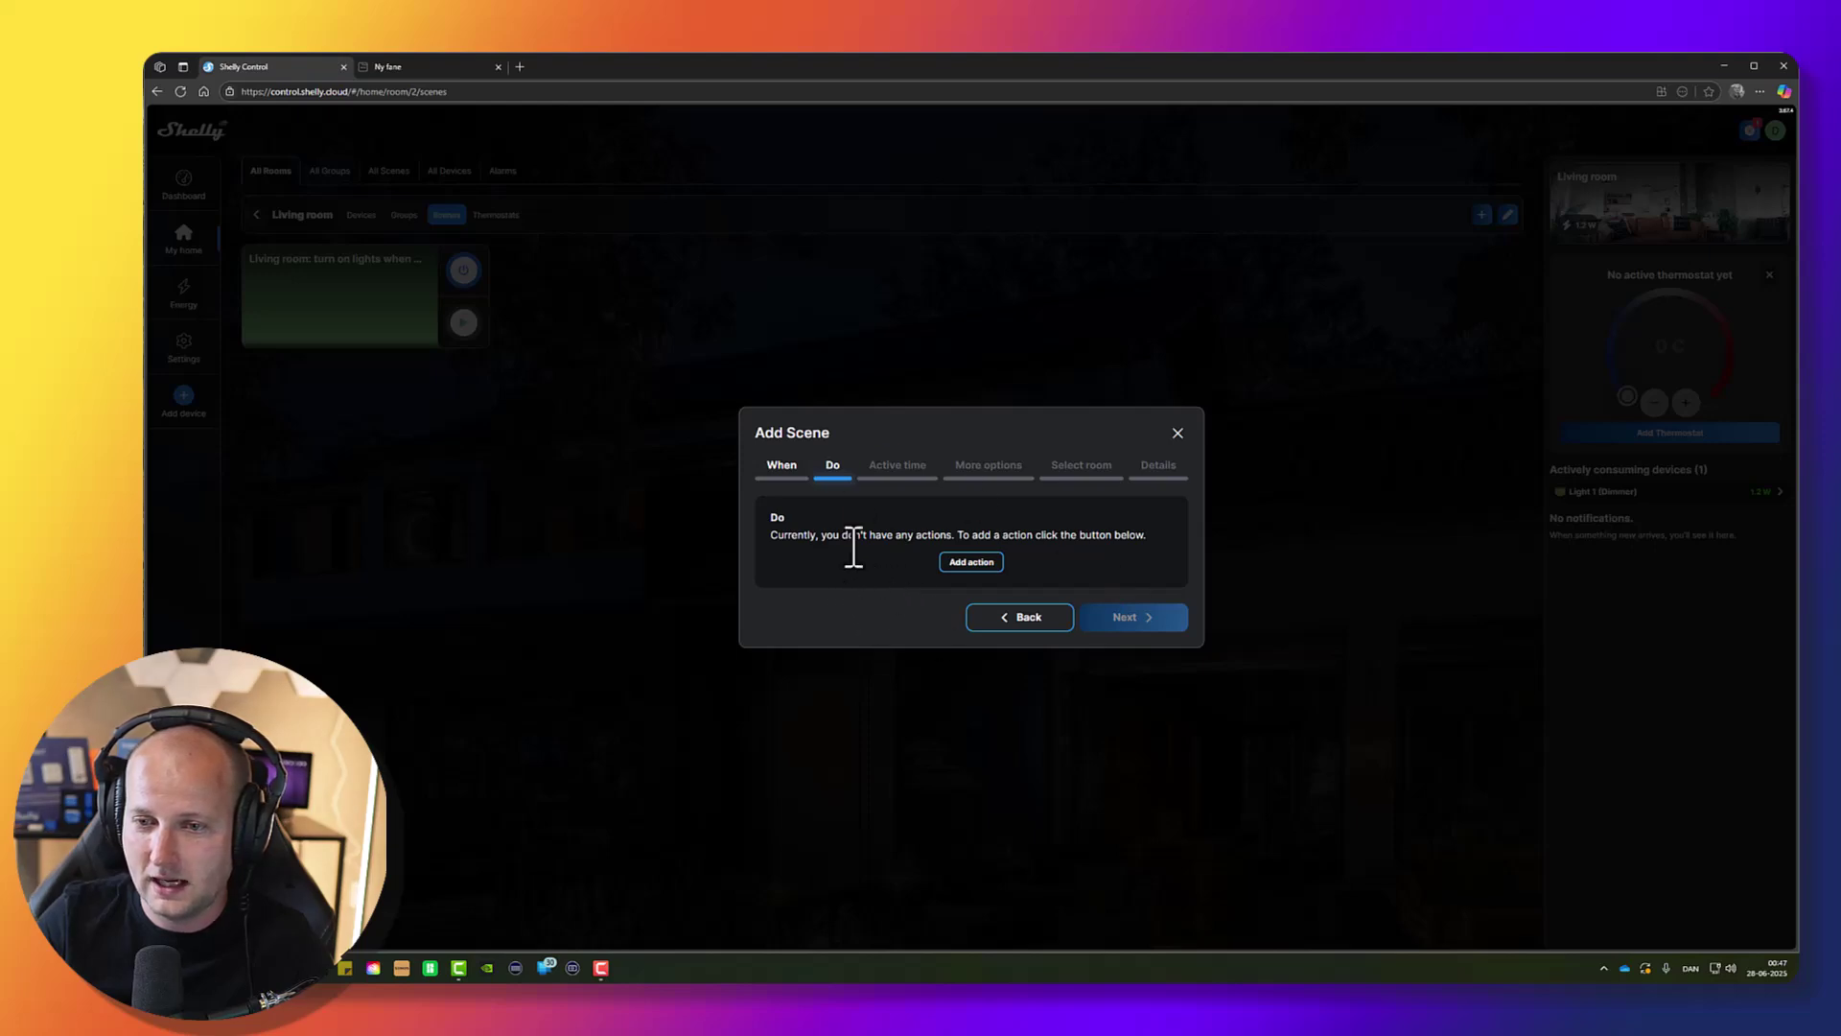
{"action": "left_click", "coordinate": [972, 562]}
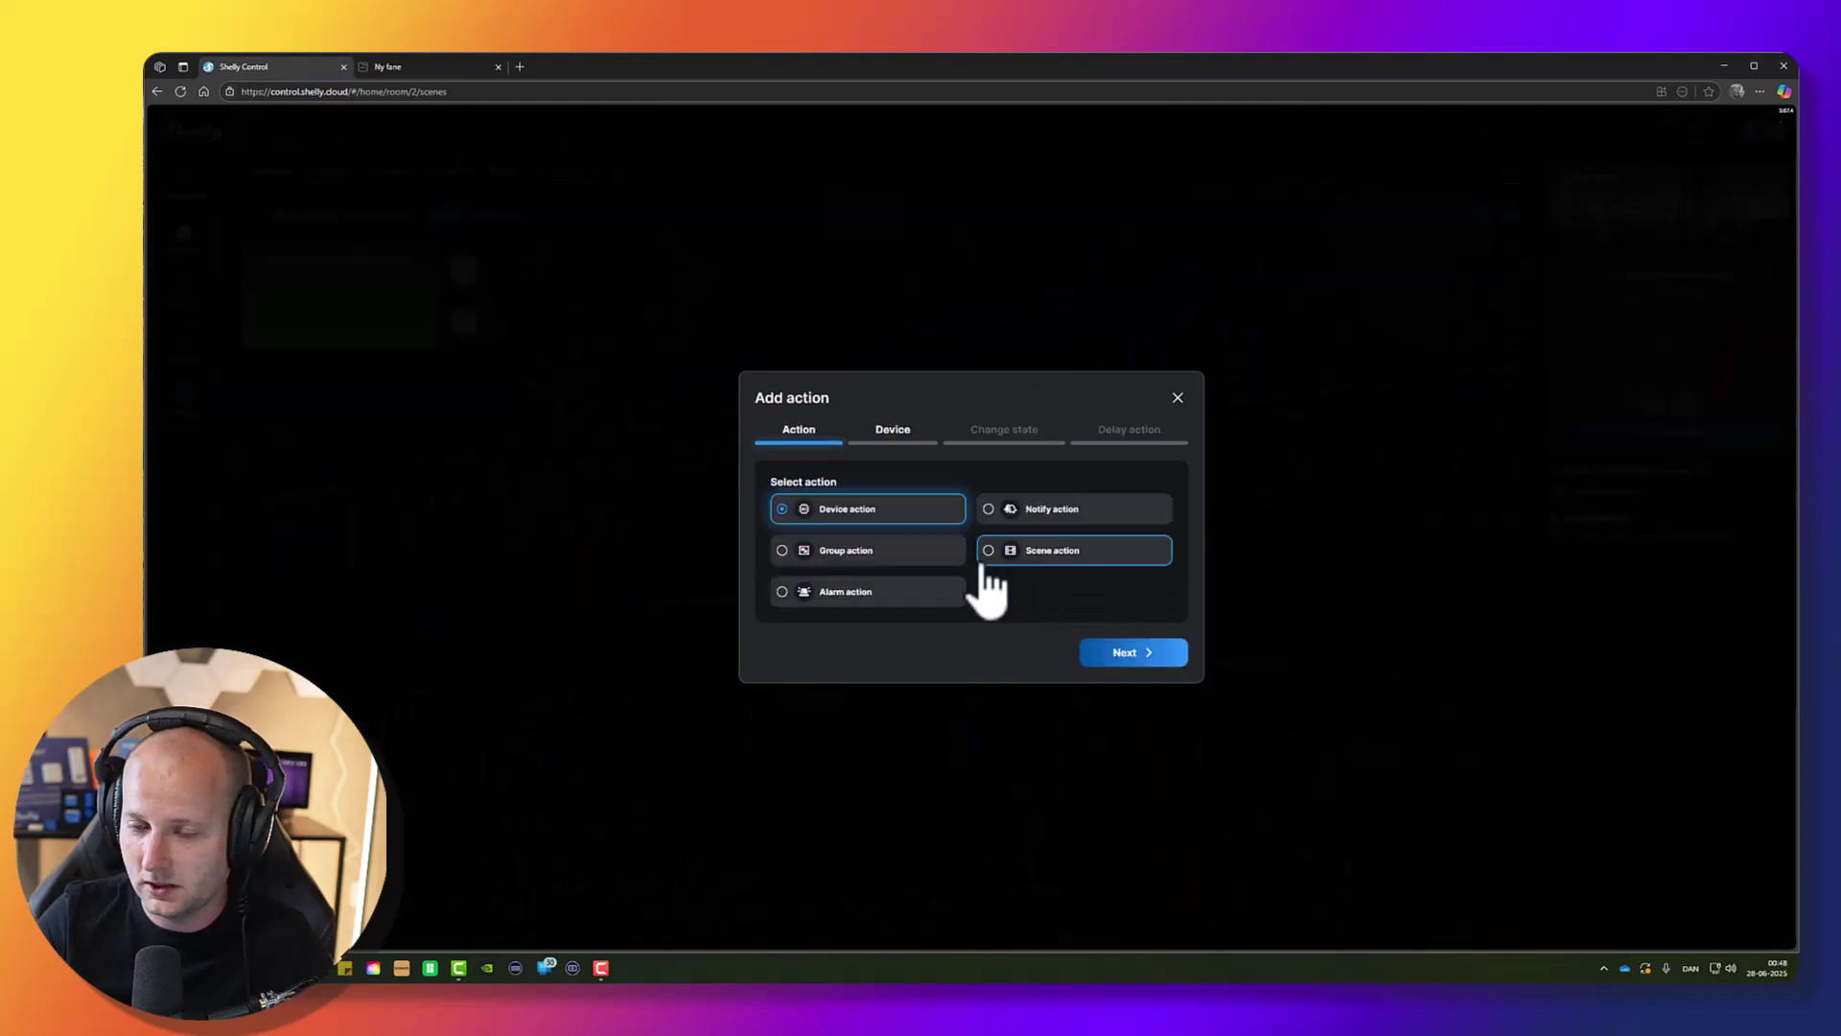
{"action": "left_click", "coordinate": [1132, 654]}
{"action": "left_click", "coordinate": [822, 573]}
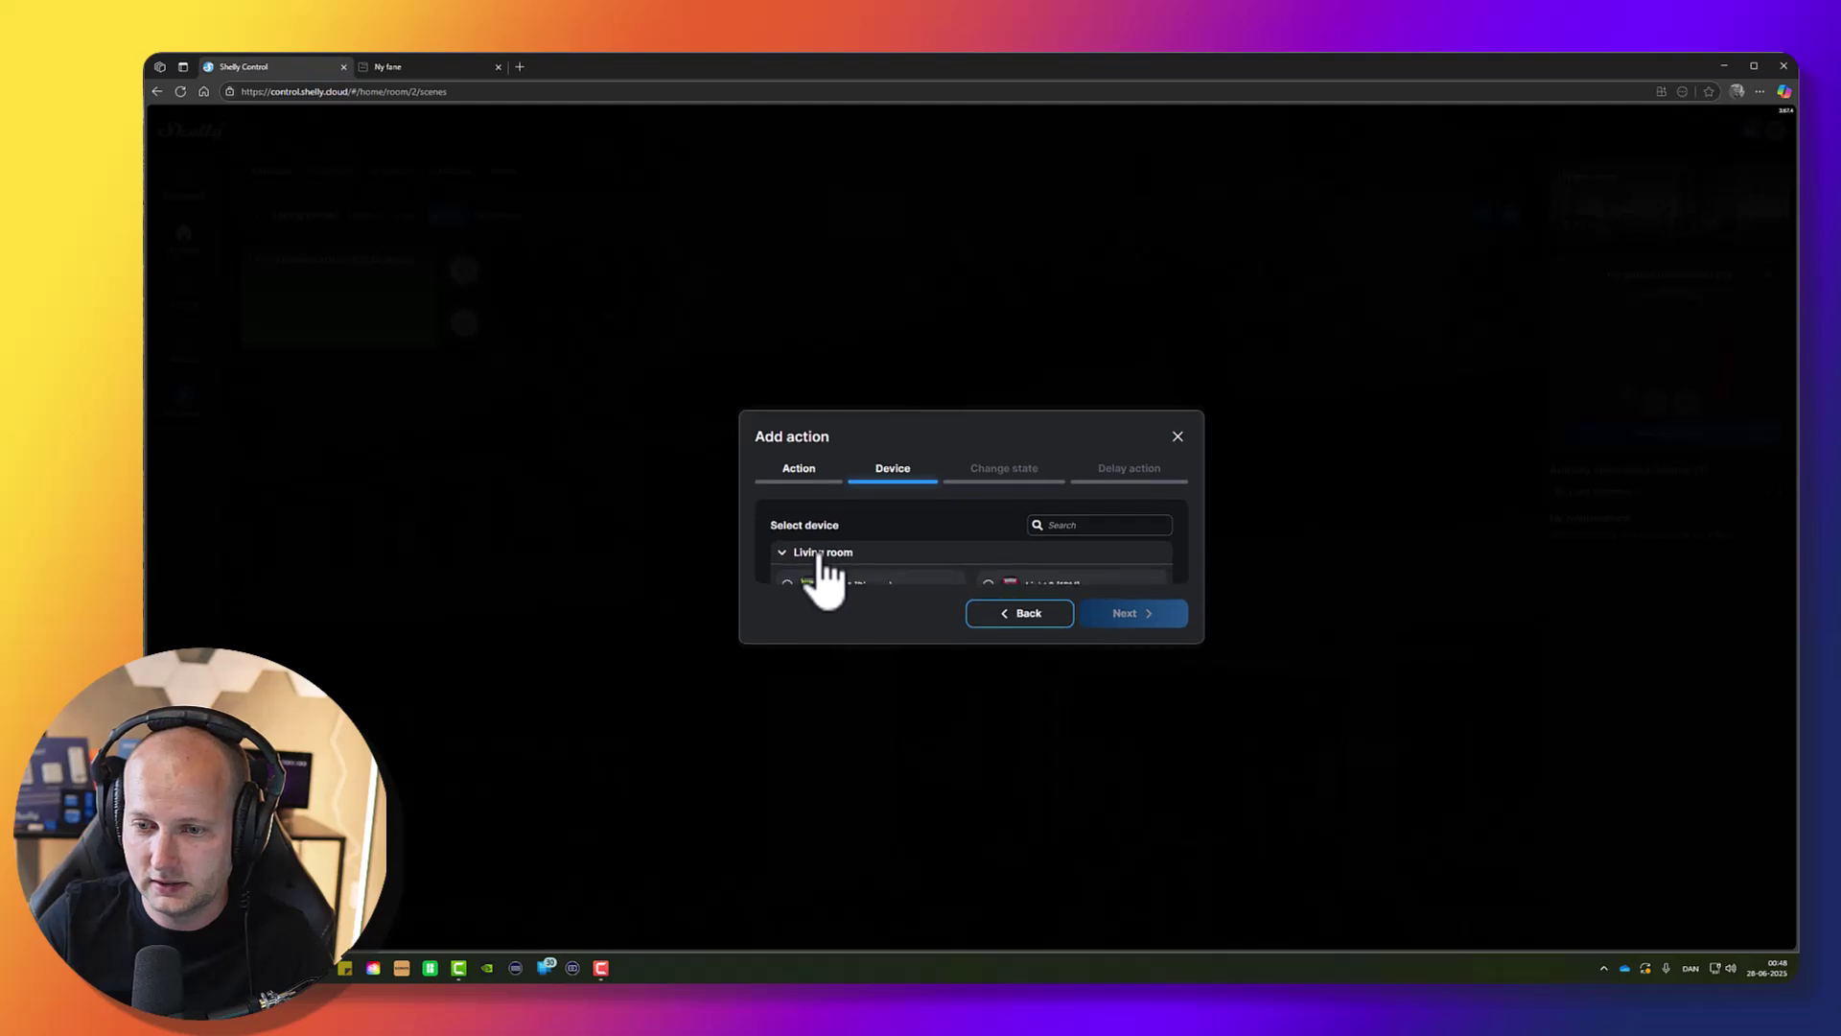
{"action": "left_click", "coordinate": [830, 522]}
{"action": "left_click", "coordinate": [833, 518]}
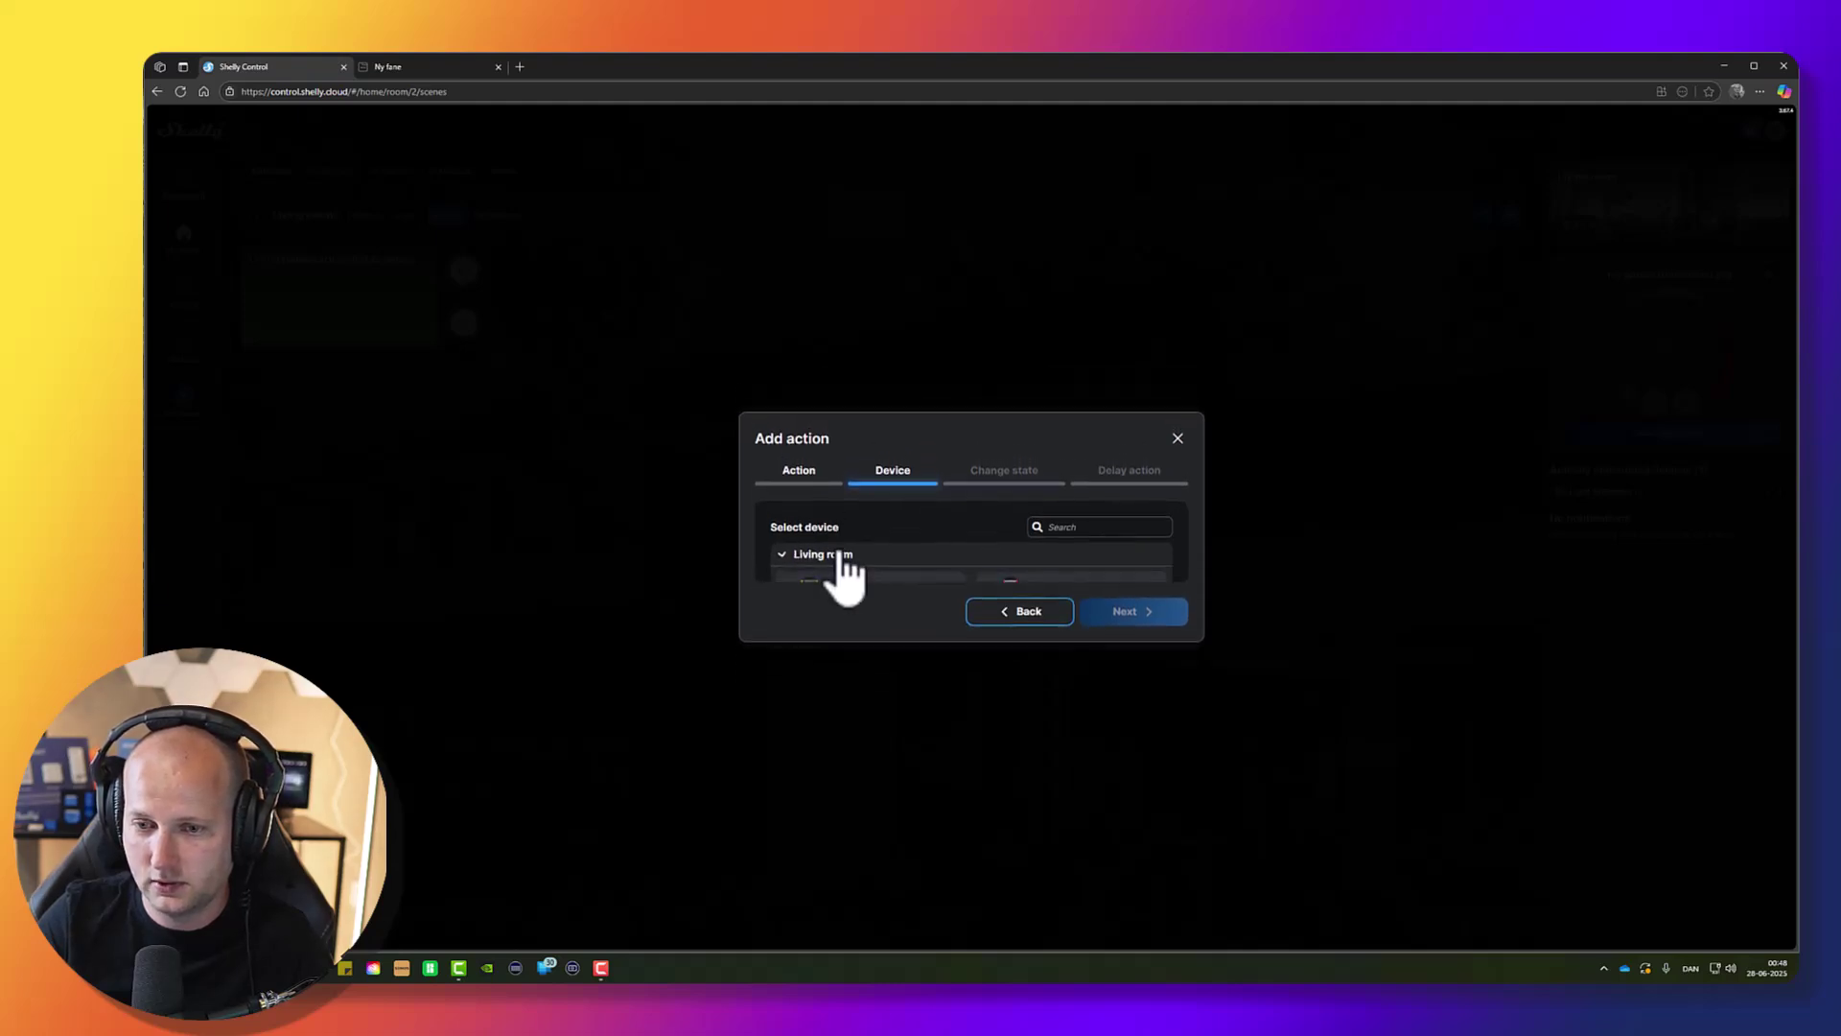
{"action": "left_click", "coordinate": [860, 554]}
{"action": "left_click", "coordinate": [1127, 651]}
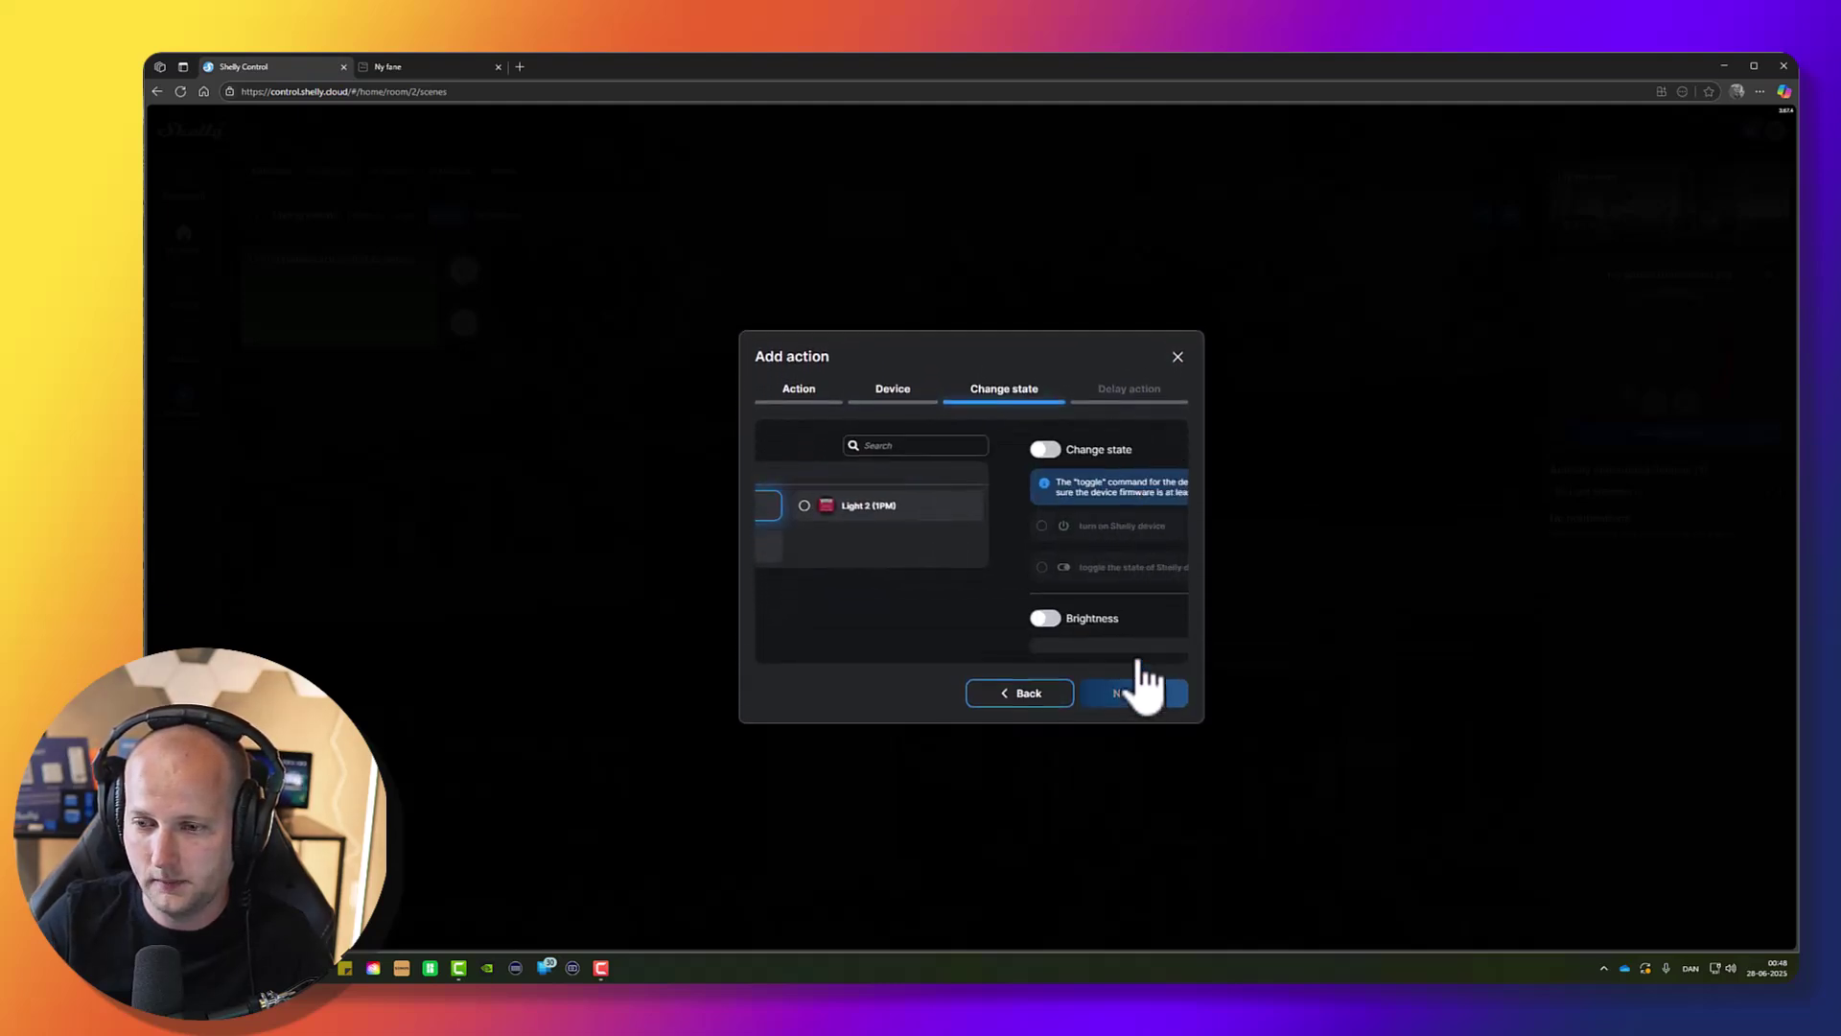
{"action": "left_click", "coordinate": [785, 392]}
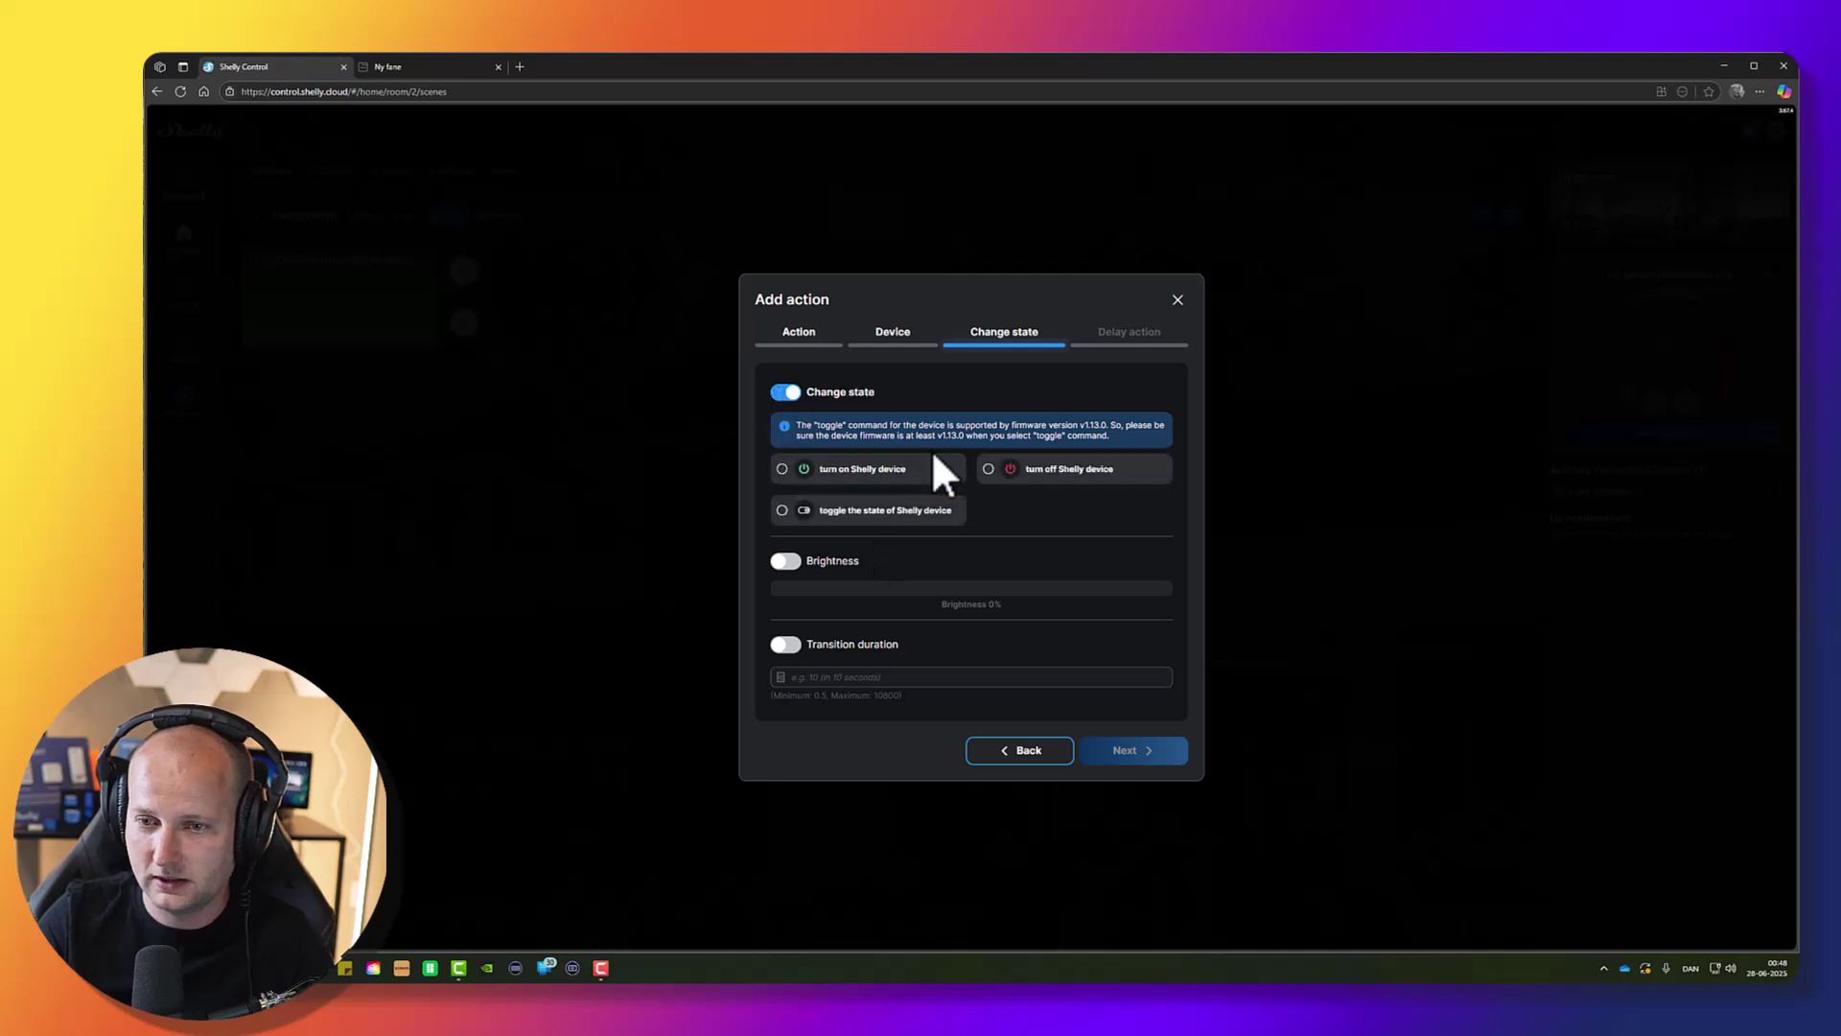
{"action": "left_click", "coordinate": [1047, 475]}
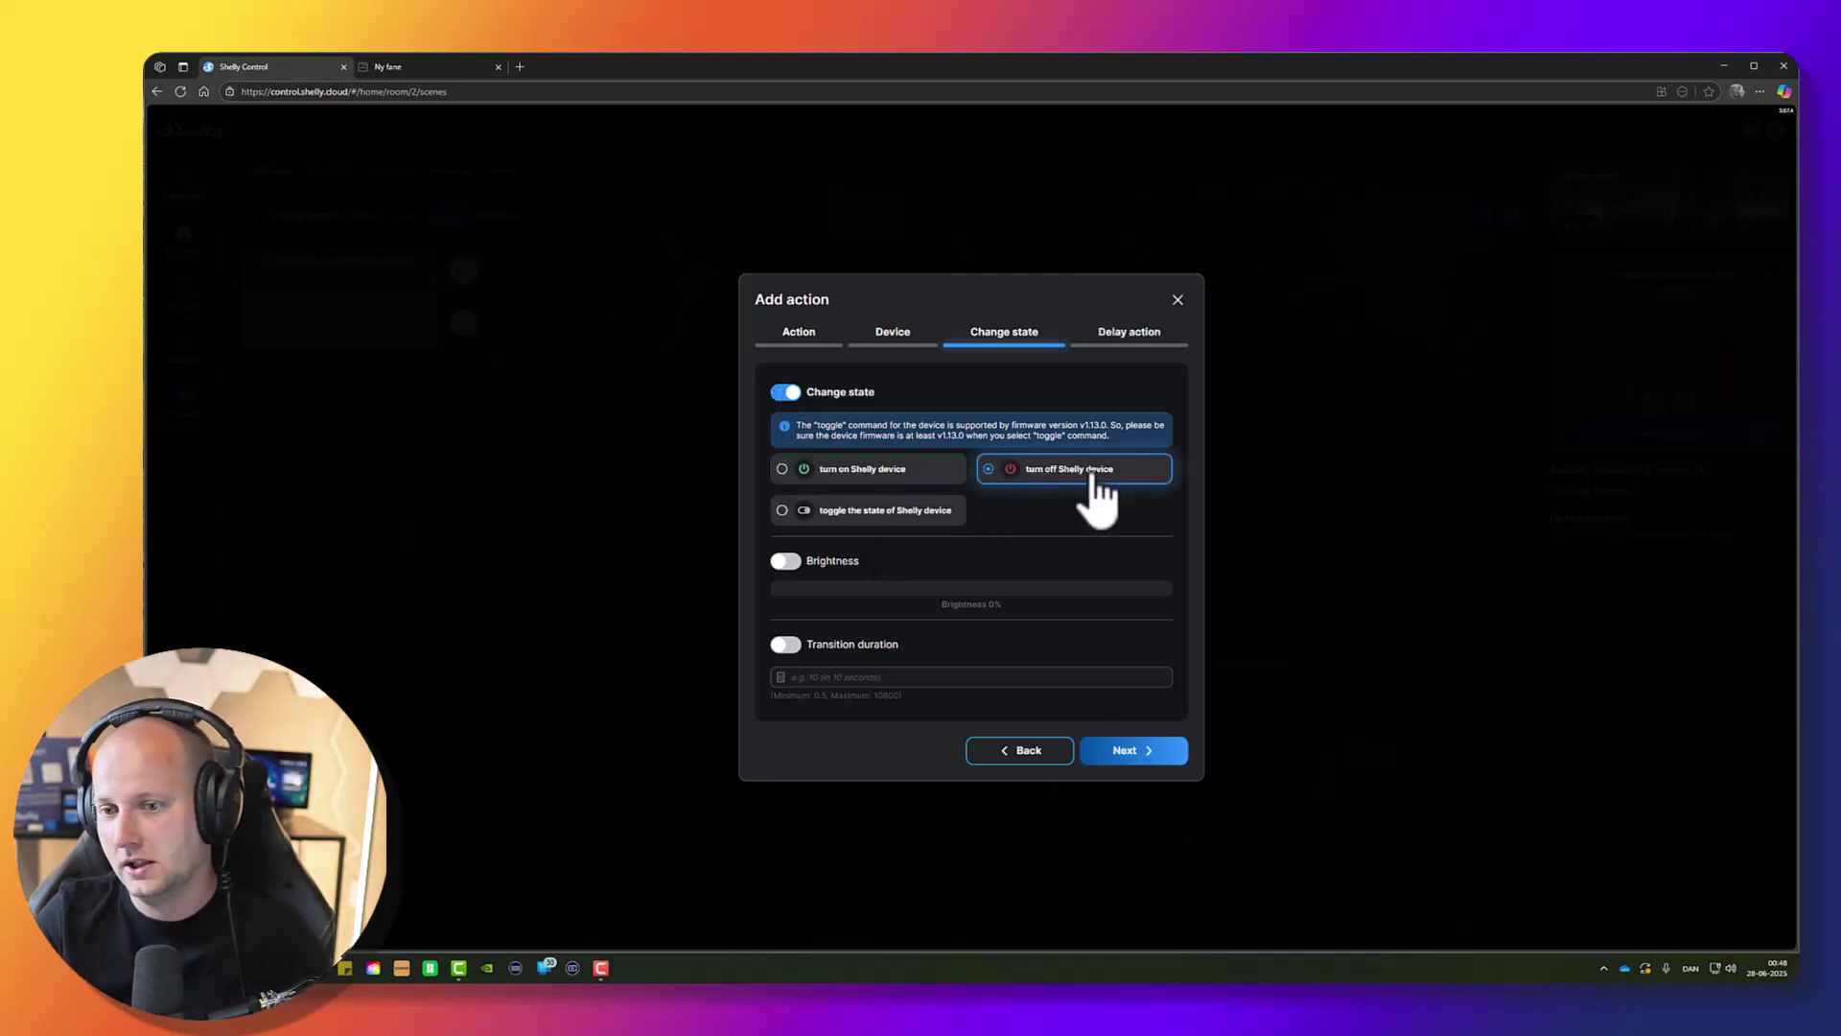
{"action": "left_click", "coordinate": [1131, 752]}
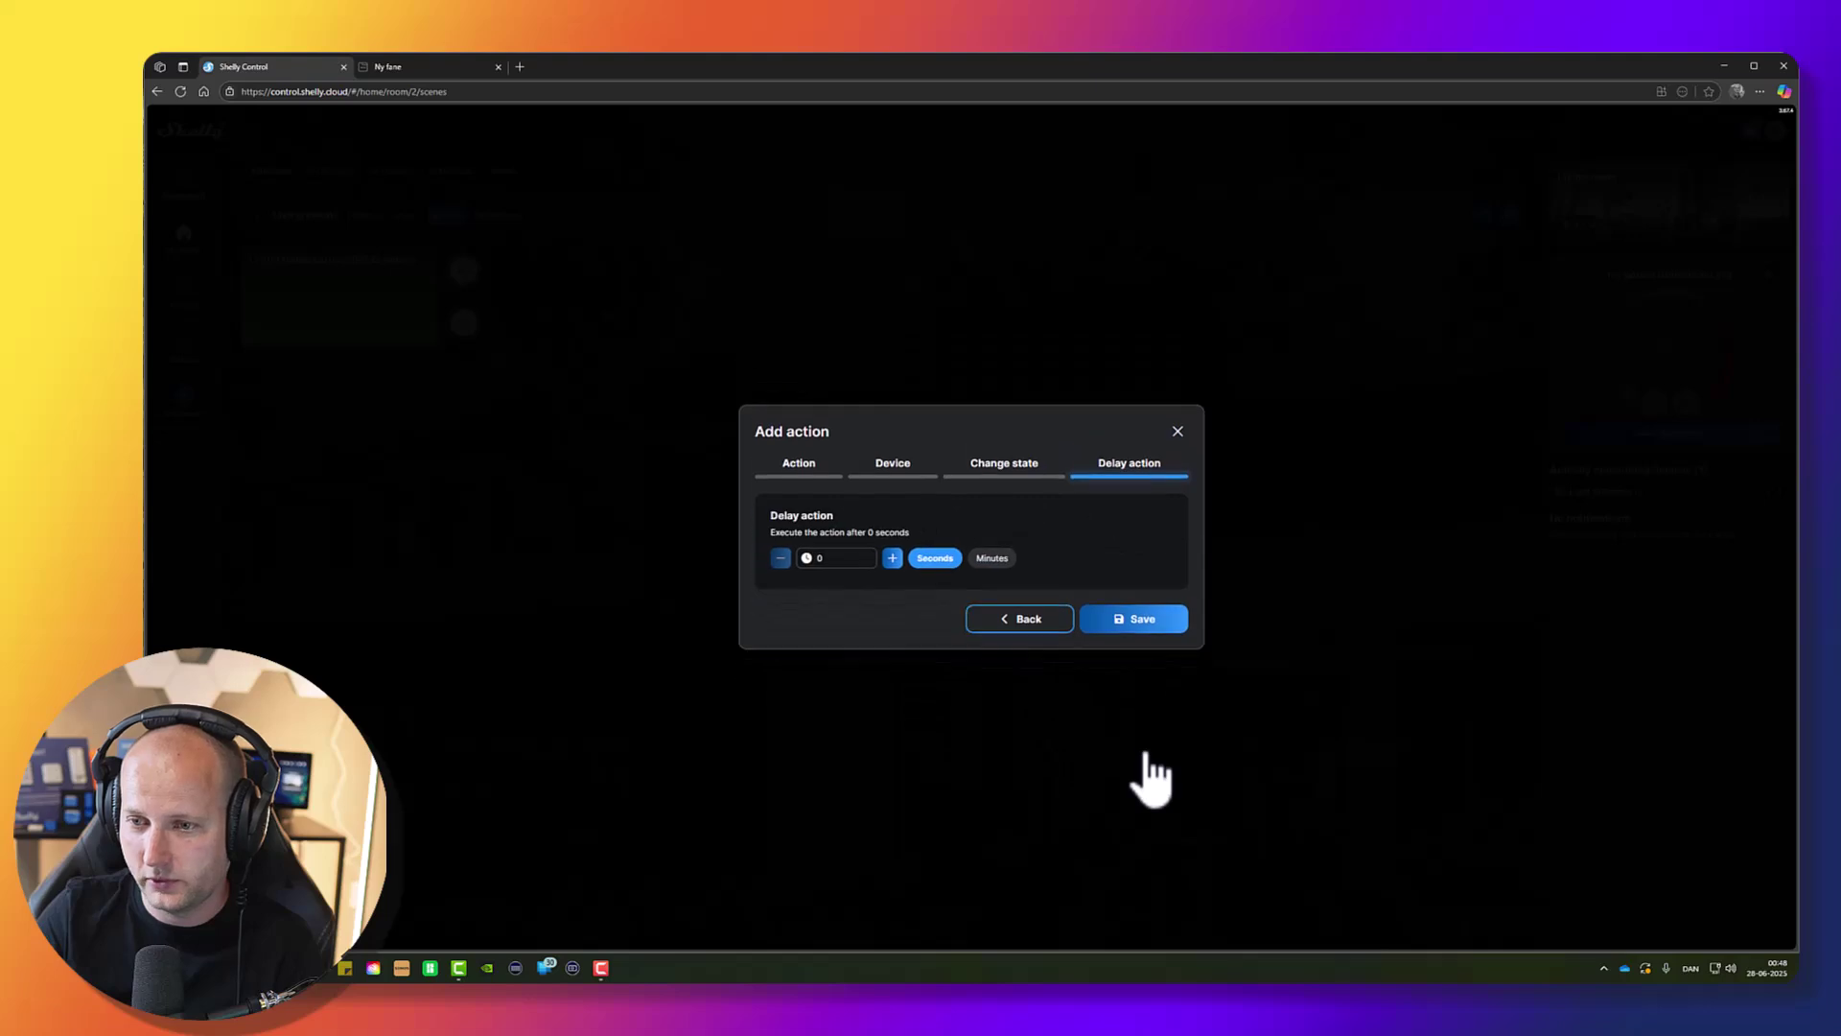
{"action": "left_click", "coordinate": [1147, 623]}
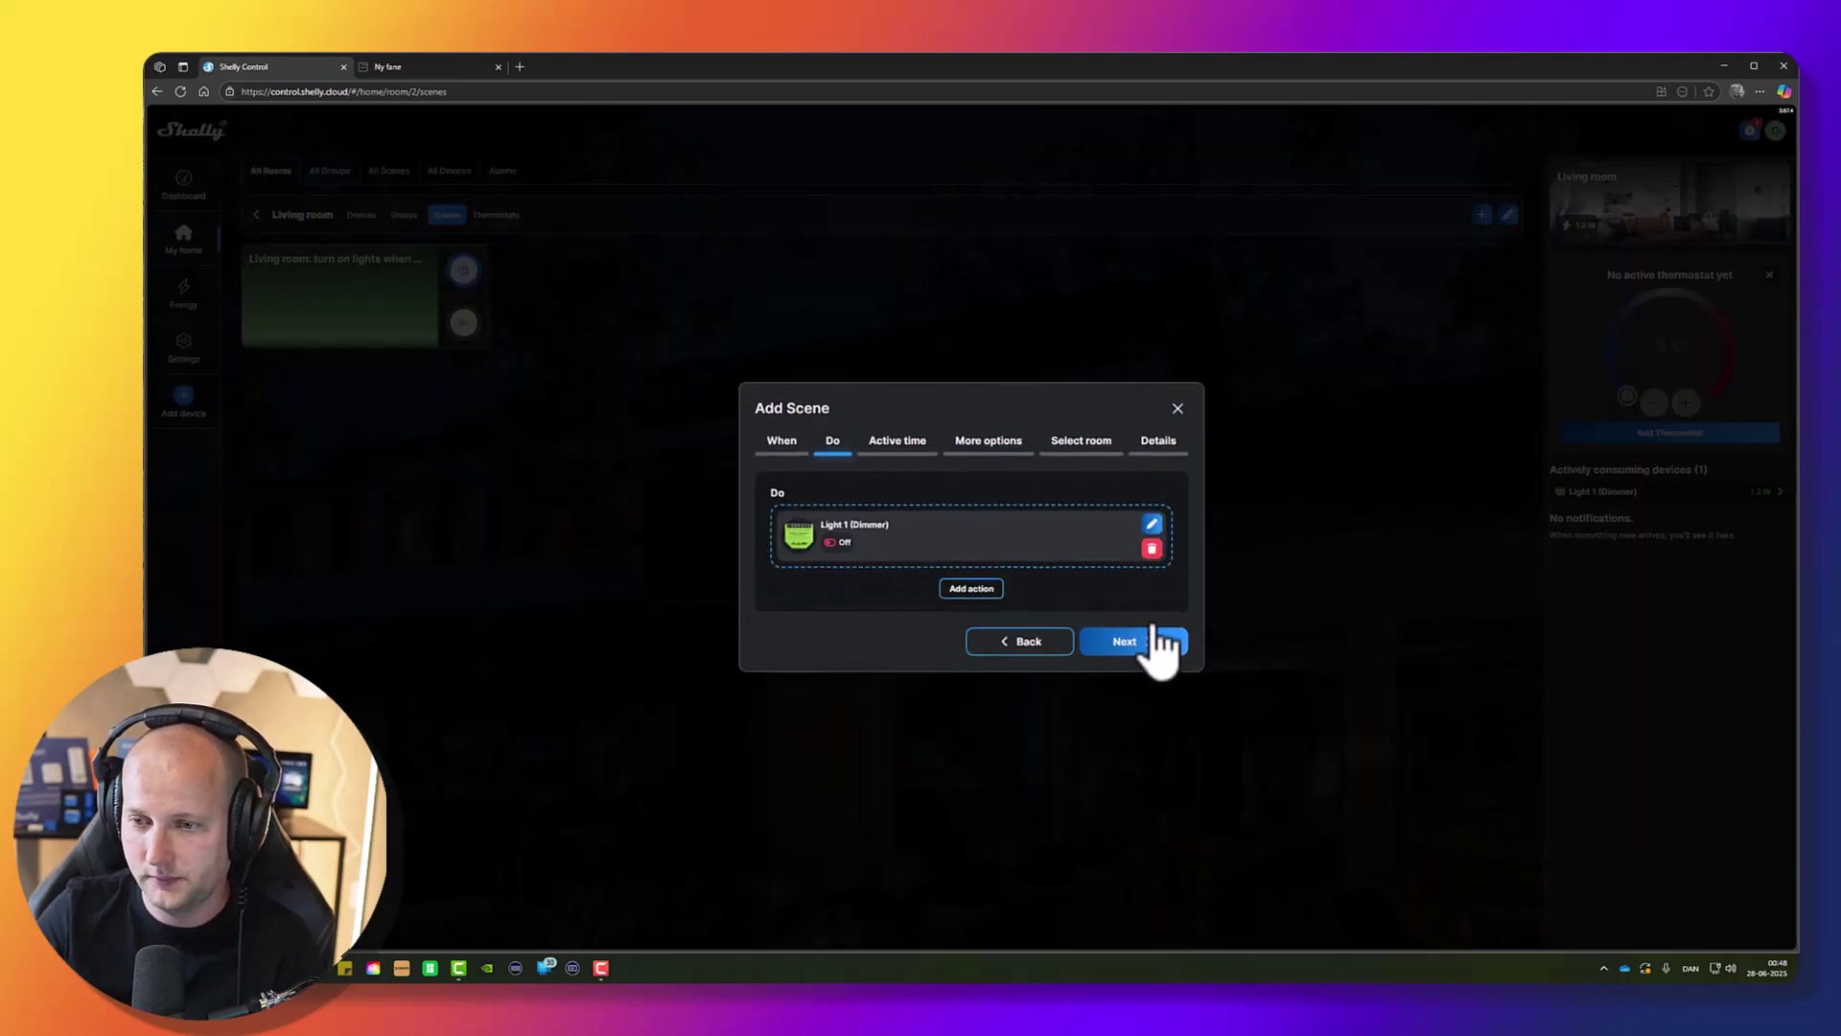
Keep the default active time and Living room assignment, with the scene enabled and execution on save or edit turned off.
{"action": "left_click", "coordinate": [1142, 643]}
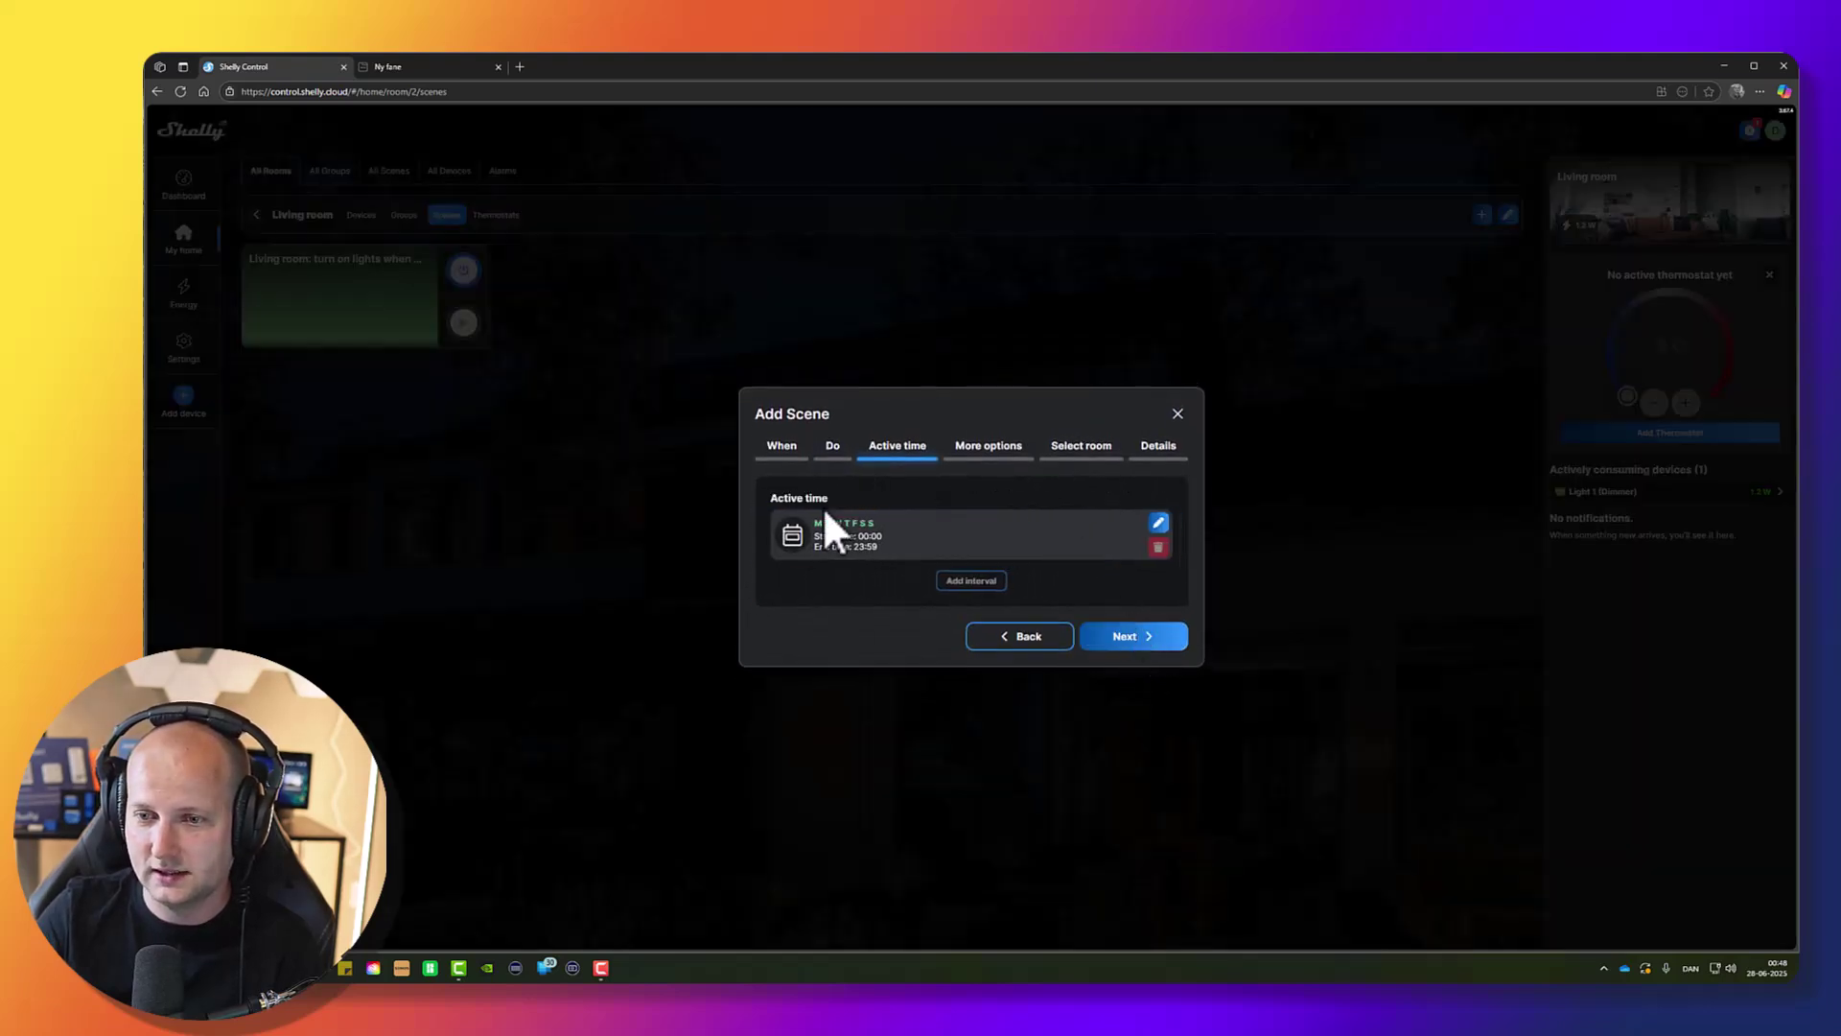
{"action": "left_click", "coordinate": [1130, 638]}
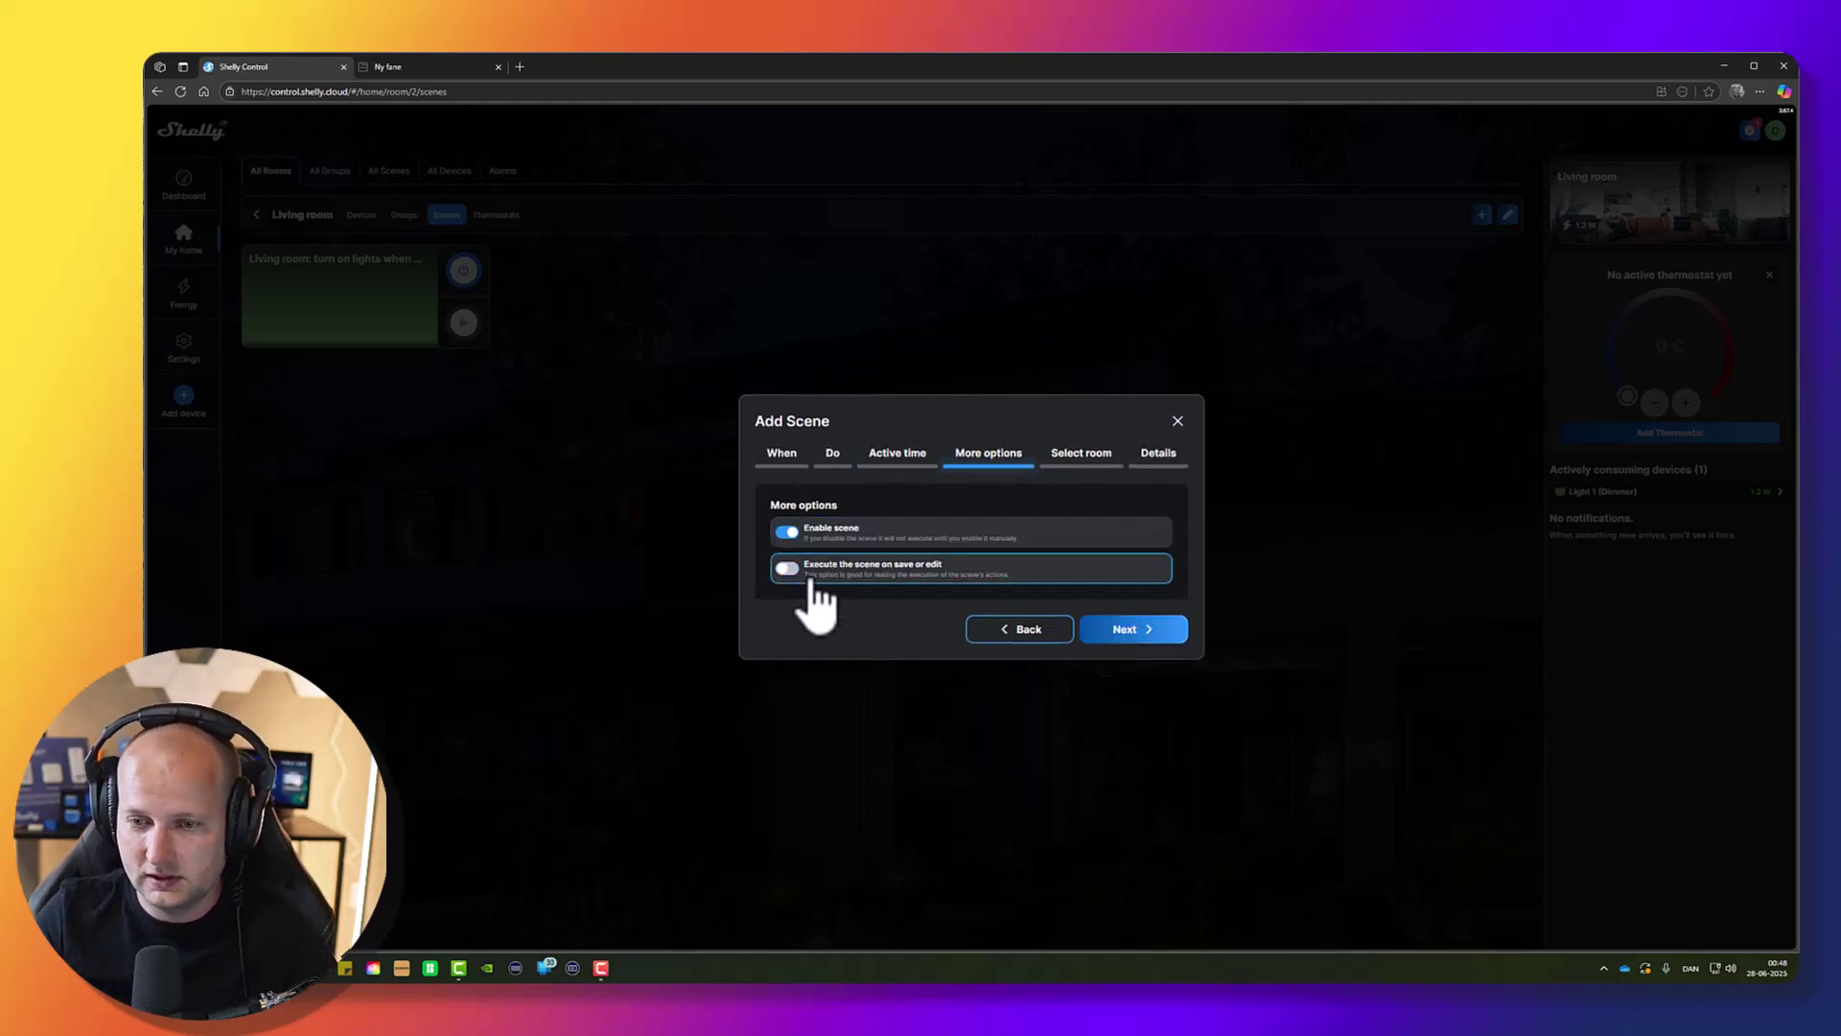
{"action": "left_click", "coordinate": [1162, 631]}
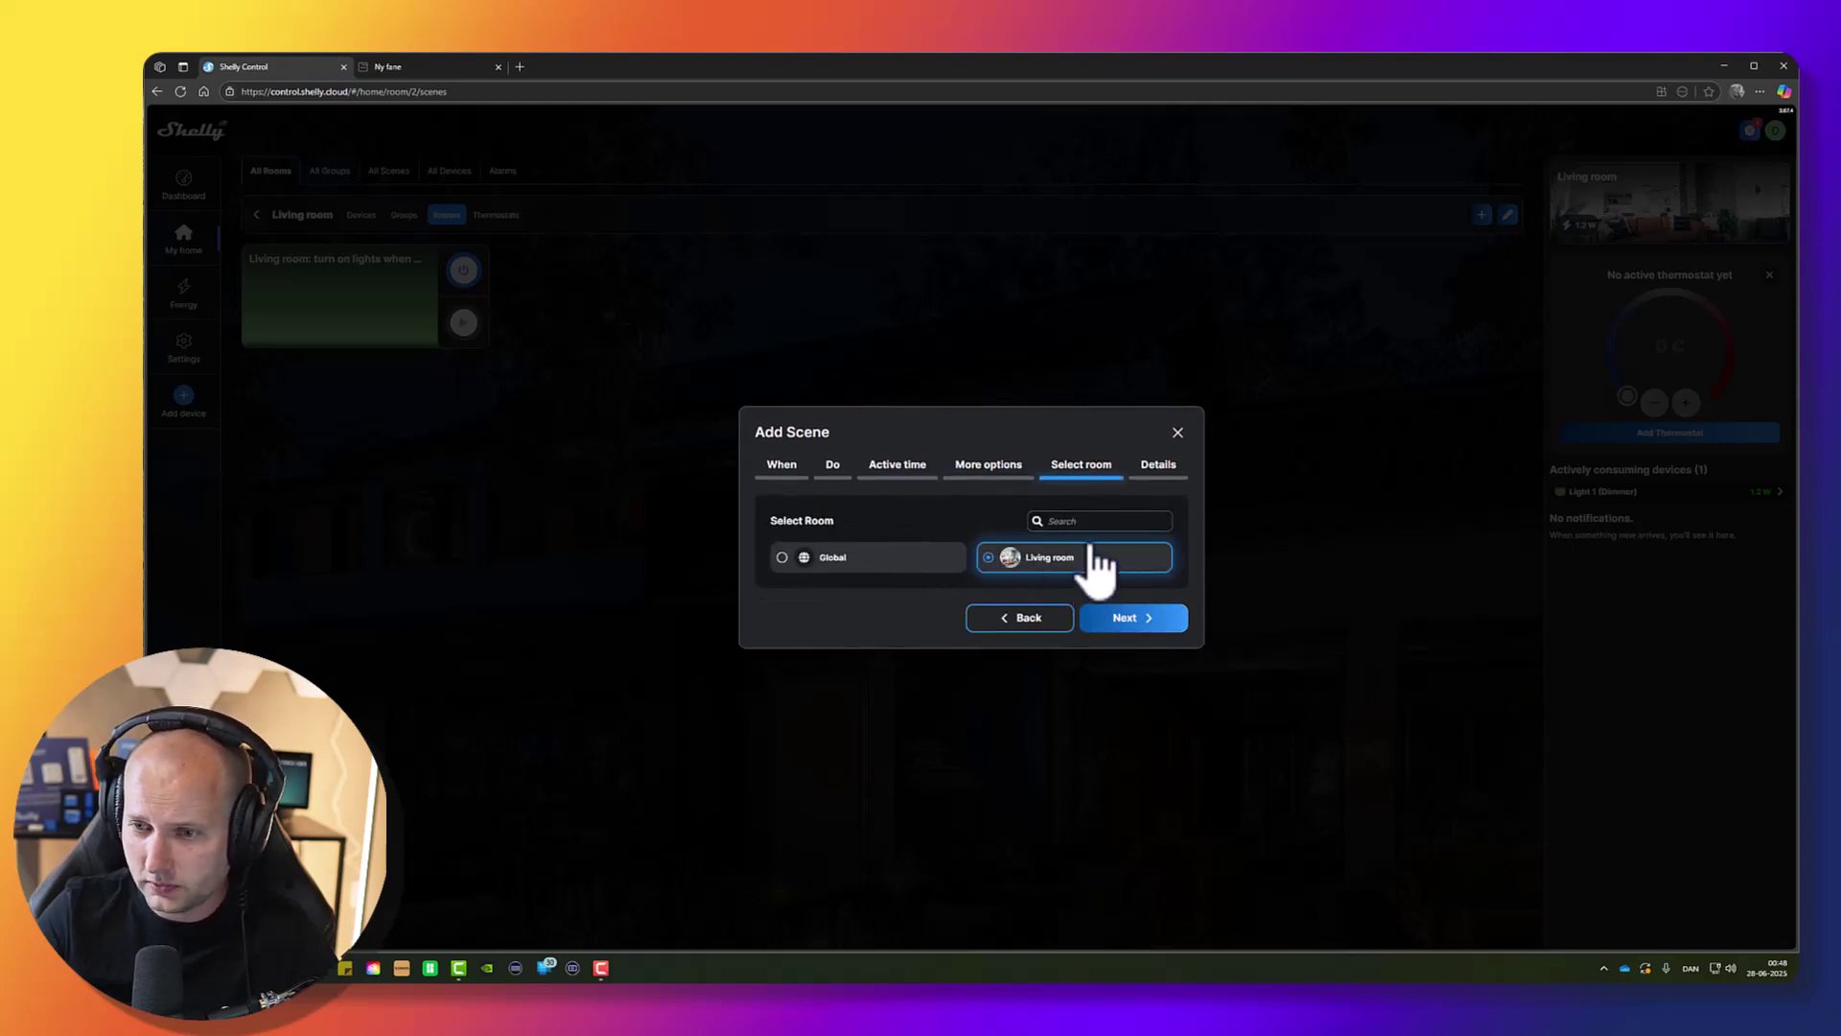
{"action": "left_click", "coordinate": [1122, 621]}
Name the scene "Living room: turn off lights when no motion", give it the pink-red gradient, and save it.
{"action": "left_click", "coordinate": [846, 424]}
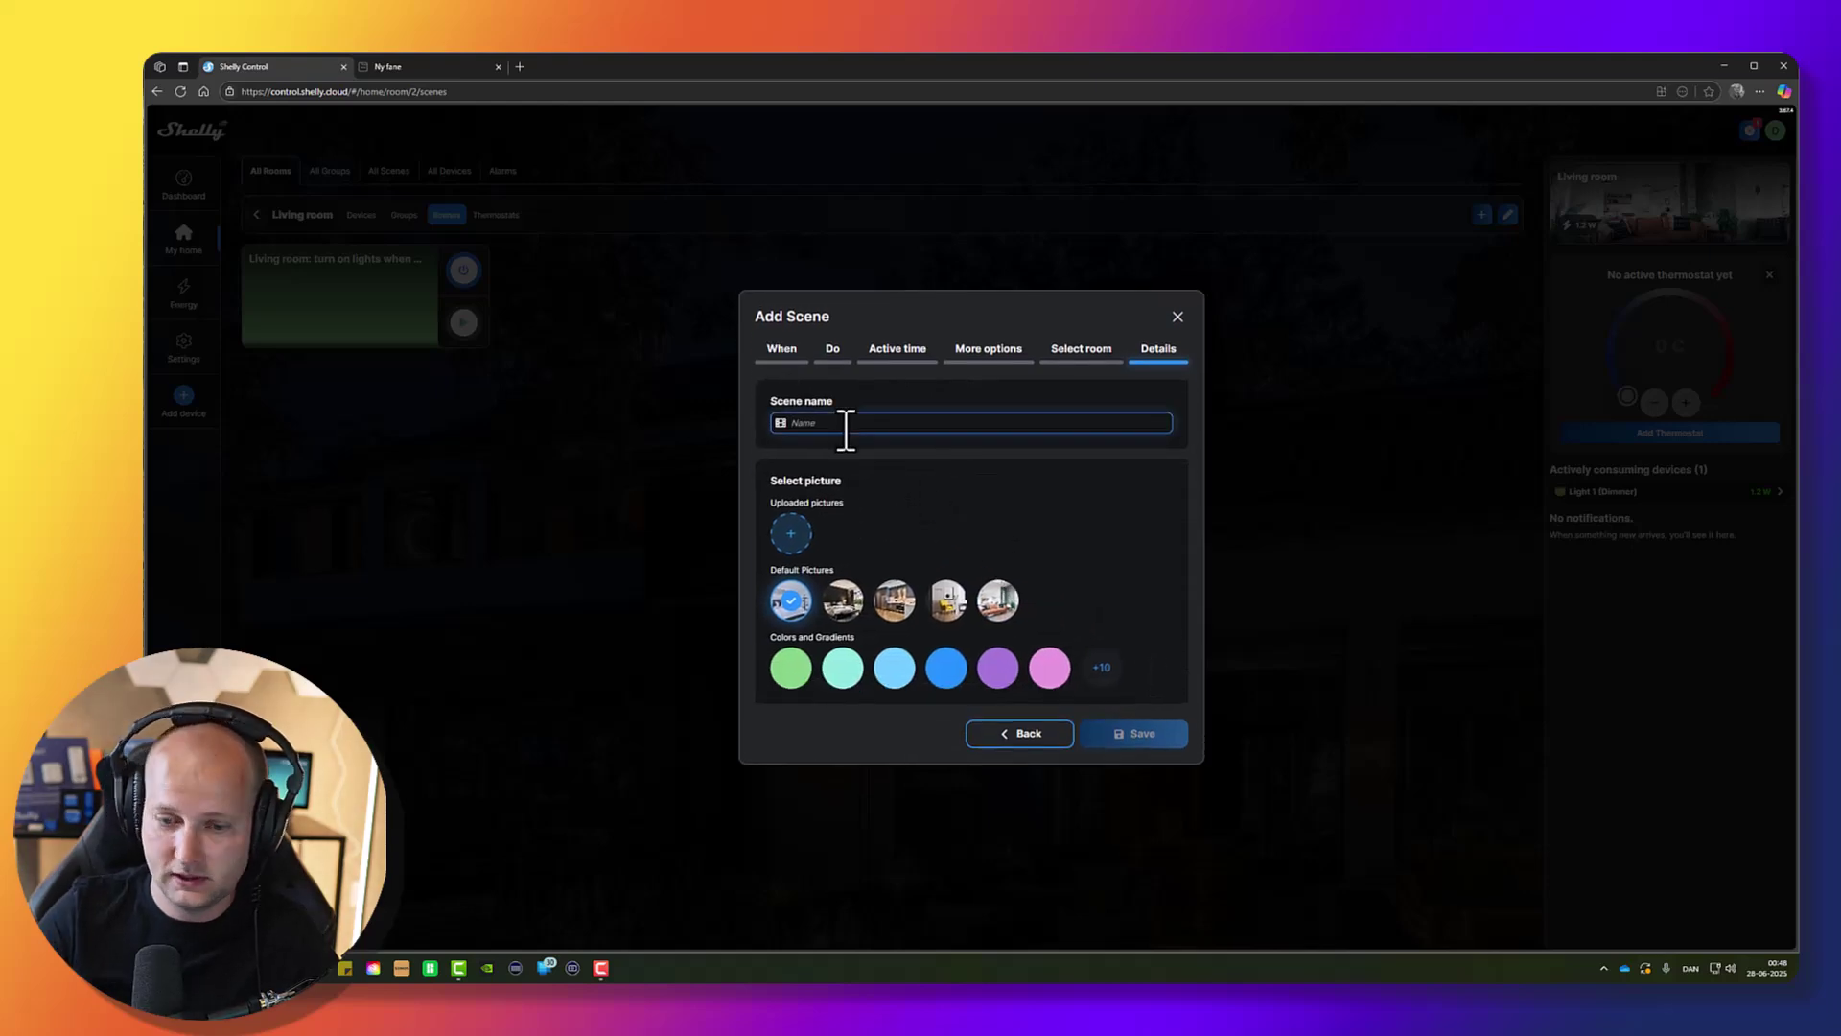
{"action": "type", "text": "Living room"}
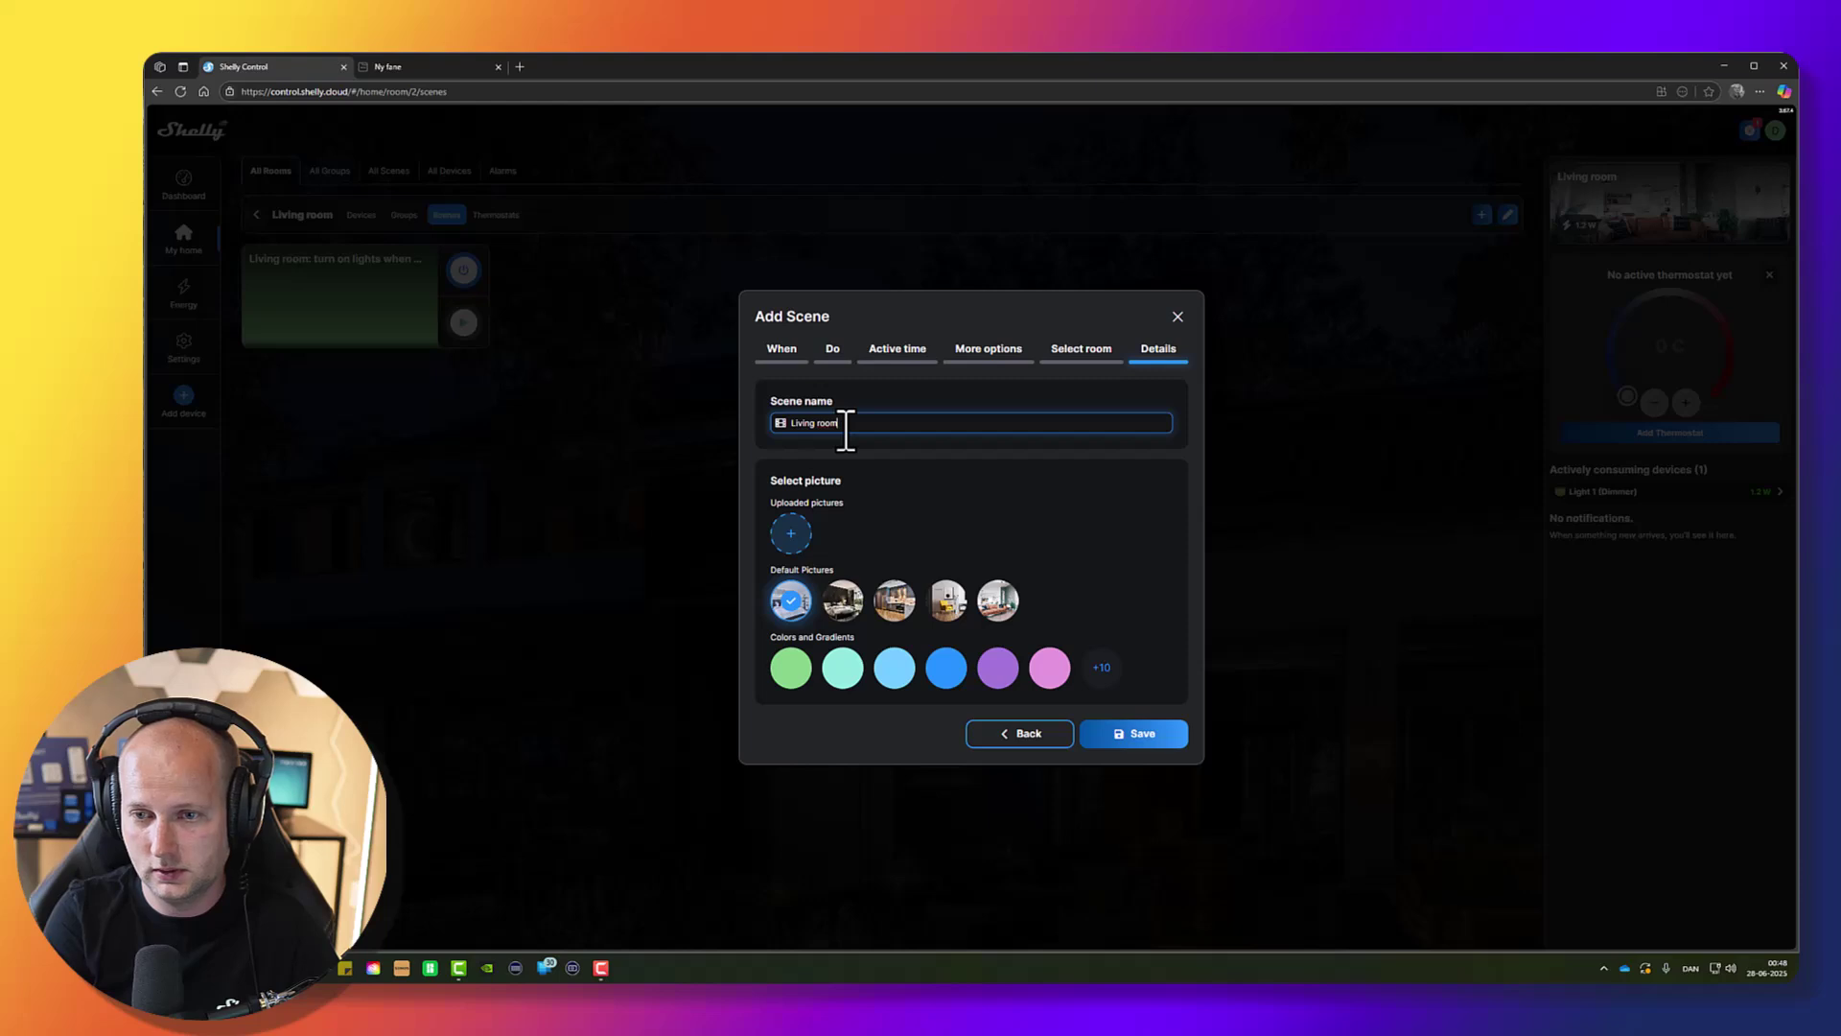
{"action": "type", "text": ": turn off lights when no motion"}
{"action": "left_click", "coordinate": [1113, 674]}
{"action": "left_click", "coordinate": [790, 667]}
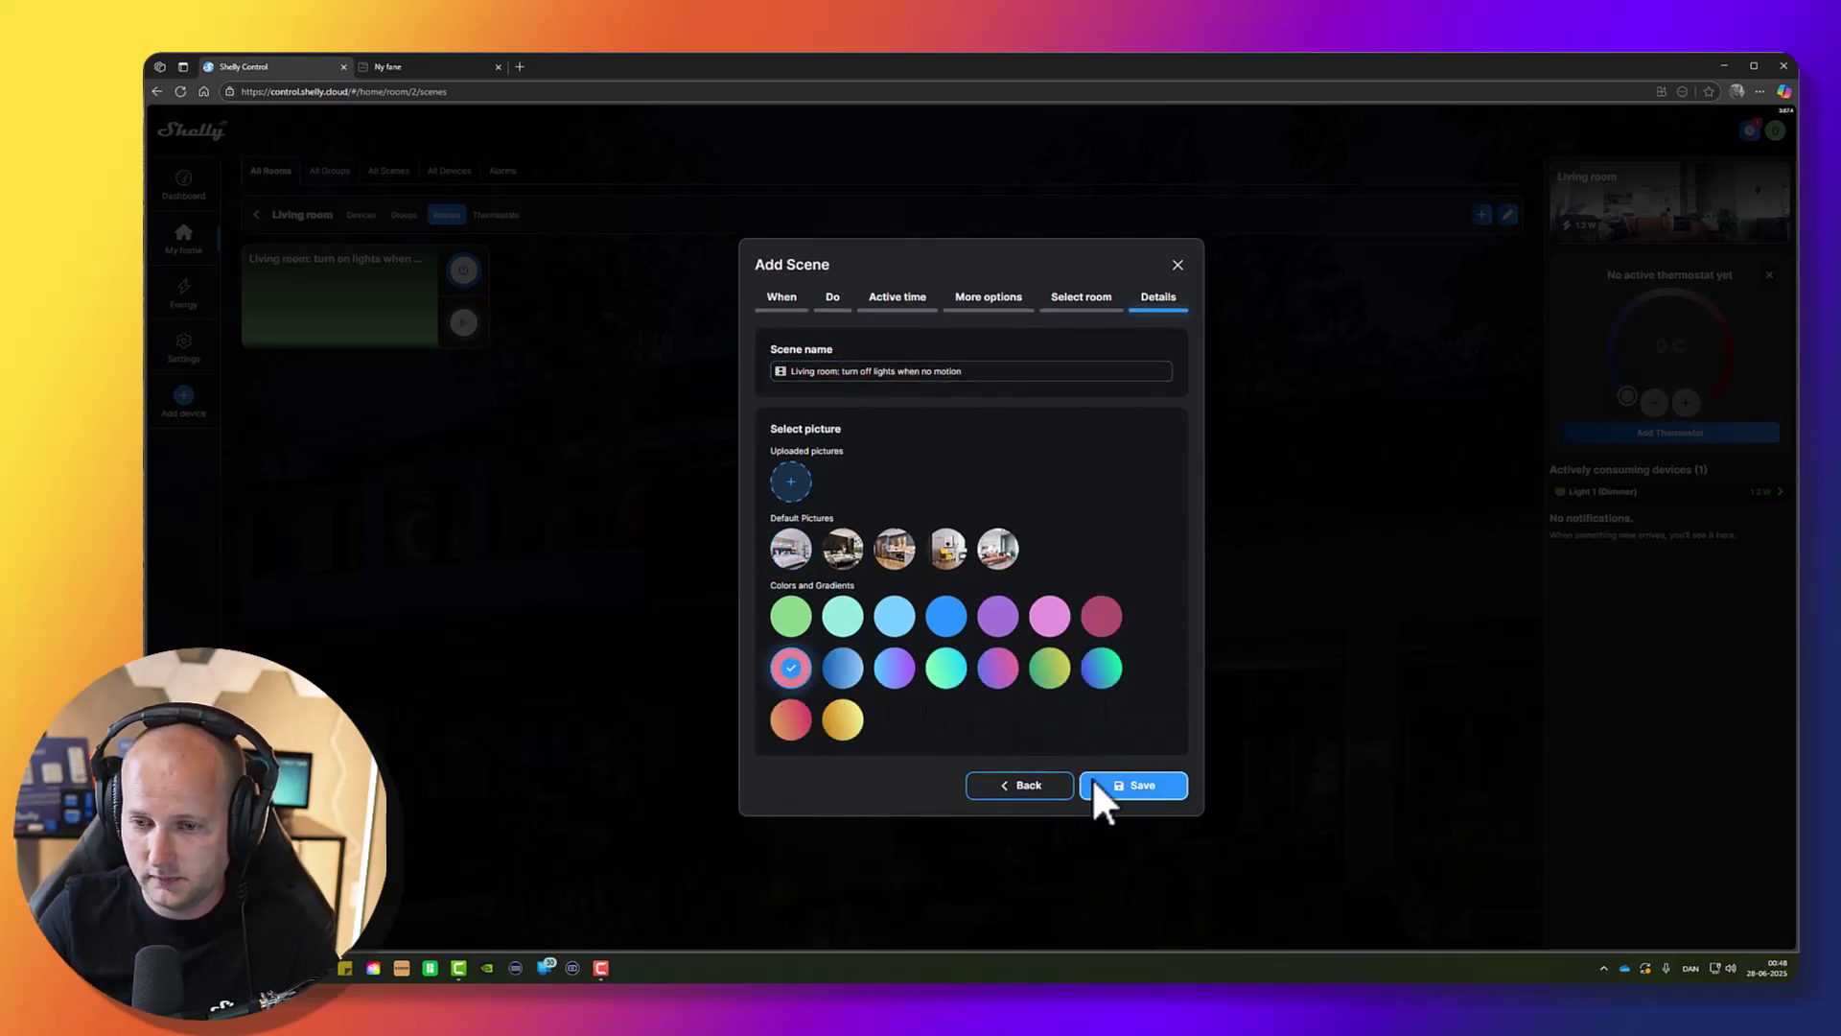
{"action": "left_click", "coordinate": [1141, 785]}
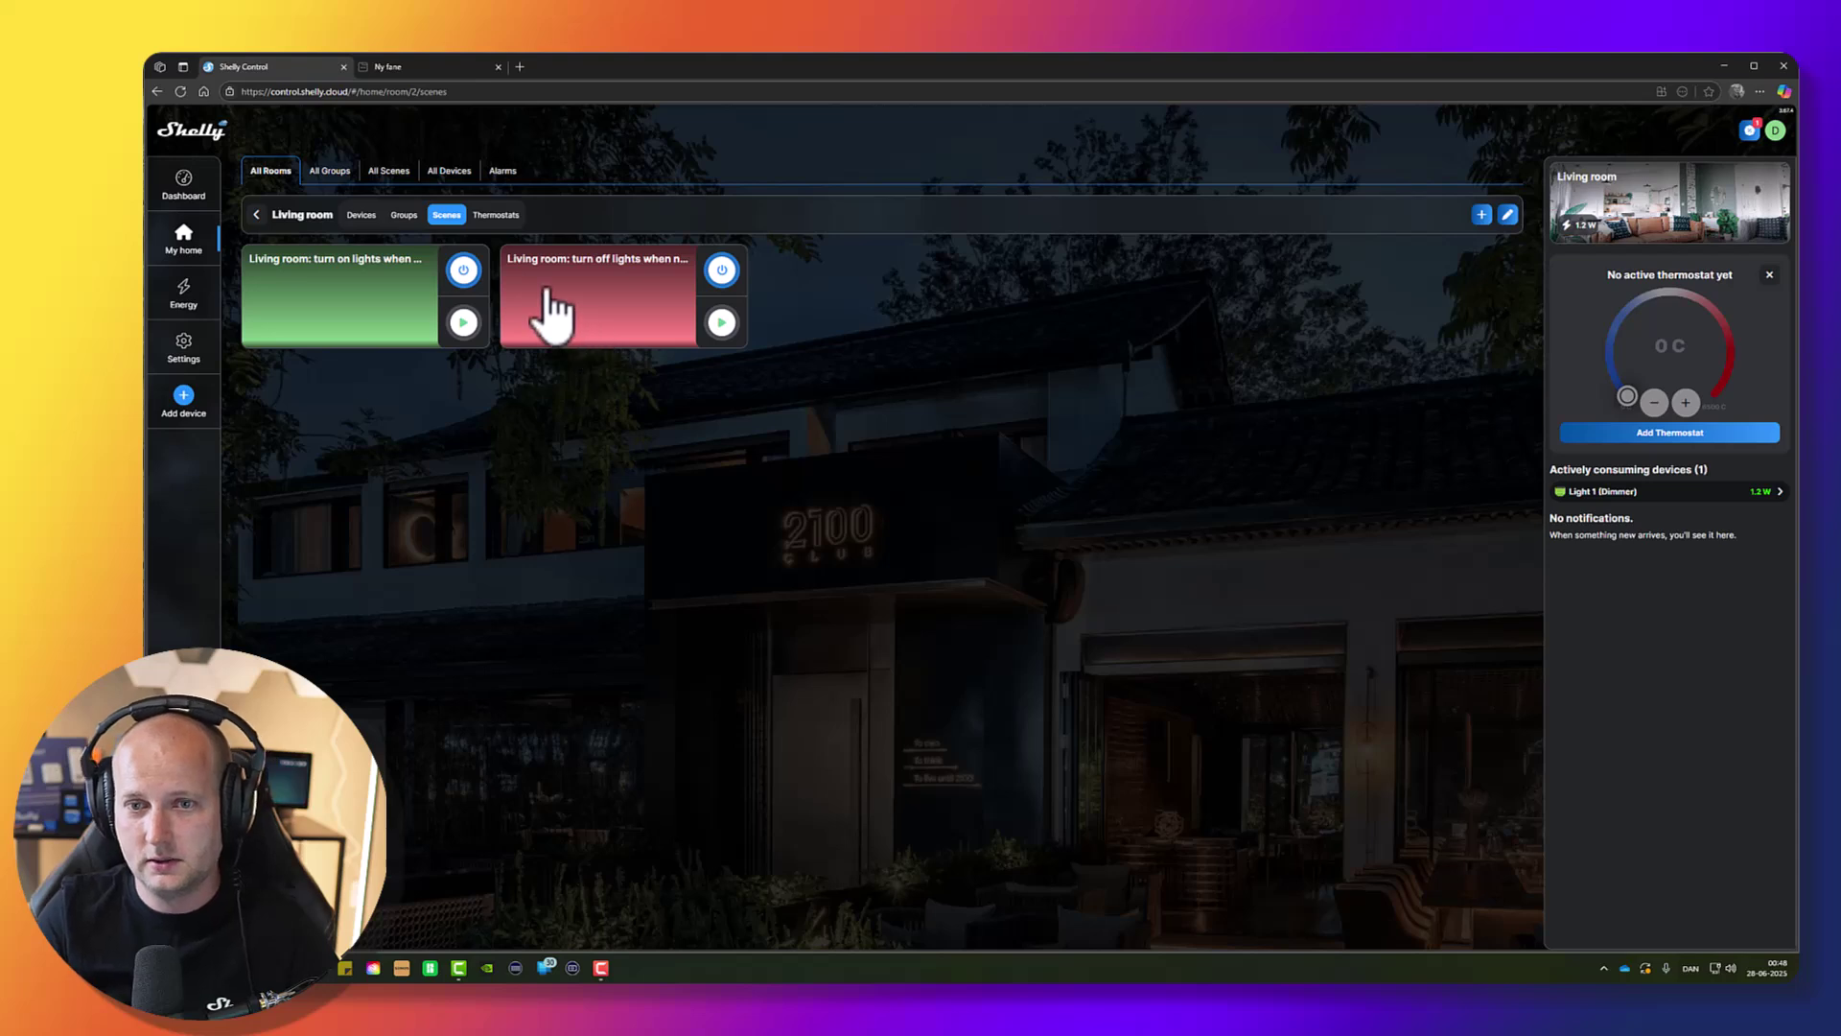
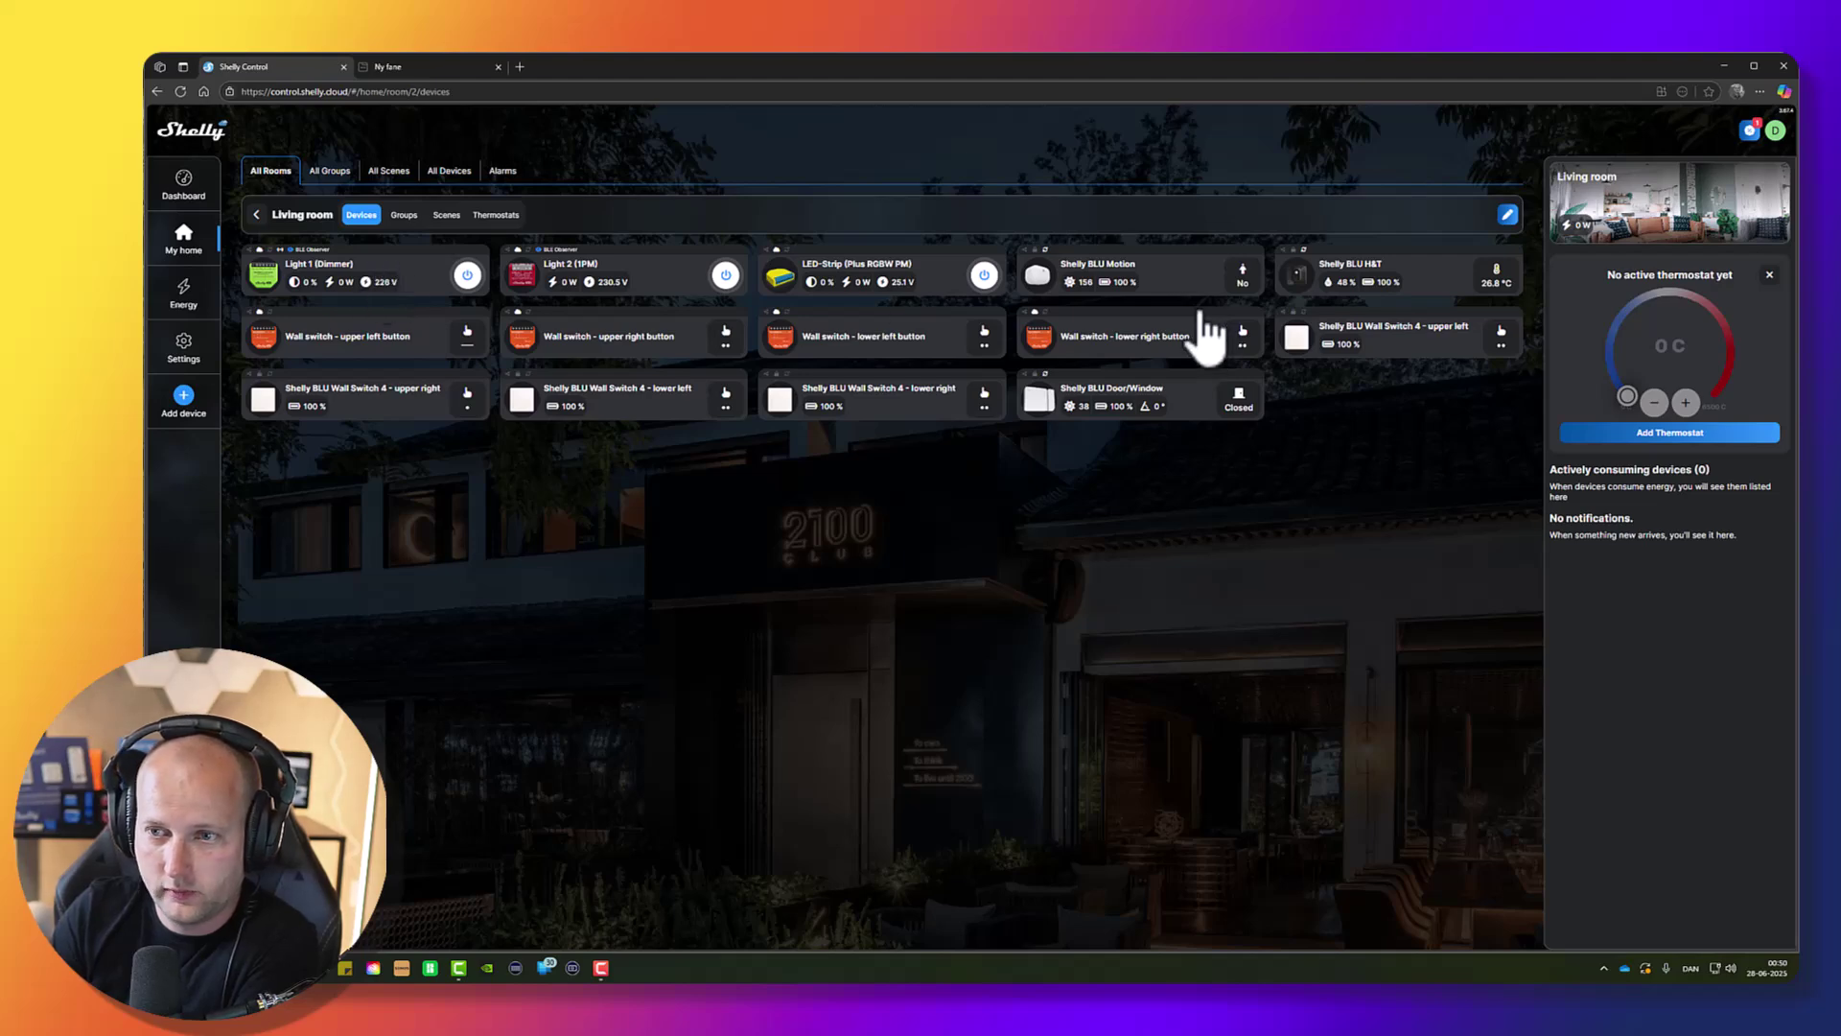
Review the activity logs of Shelly BLU Motion and Light 1 (Dimmer), and return to the Living room's scenes.
{"action": "left_click", "coordinate": [1164, 274]}
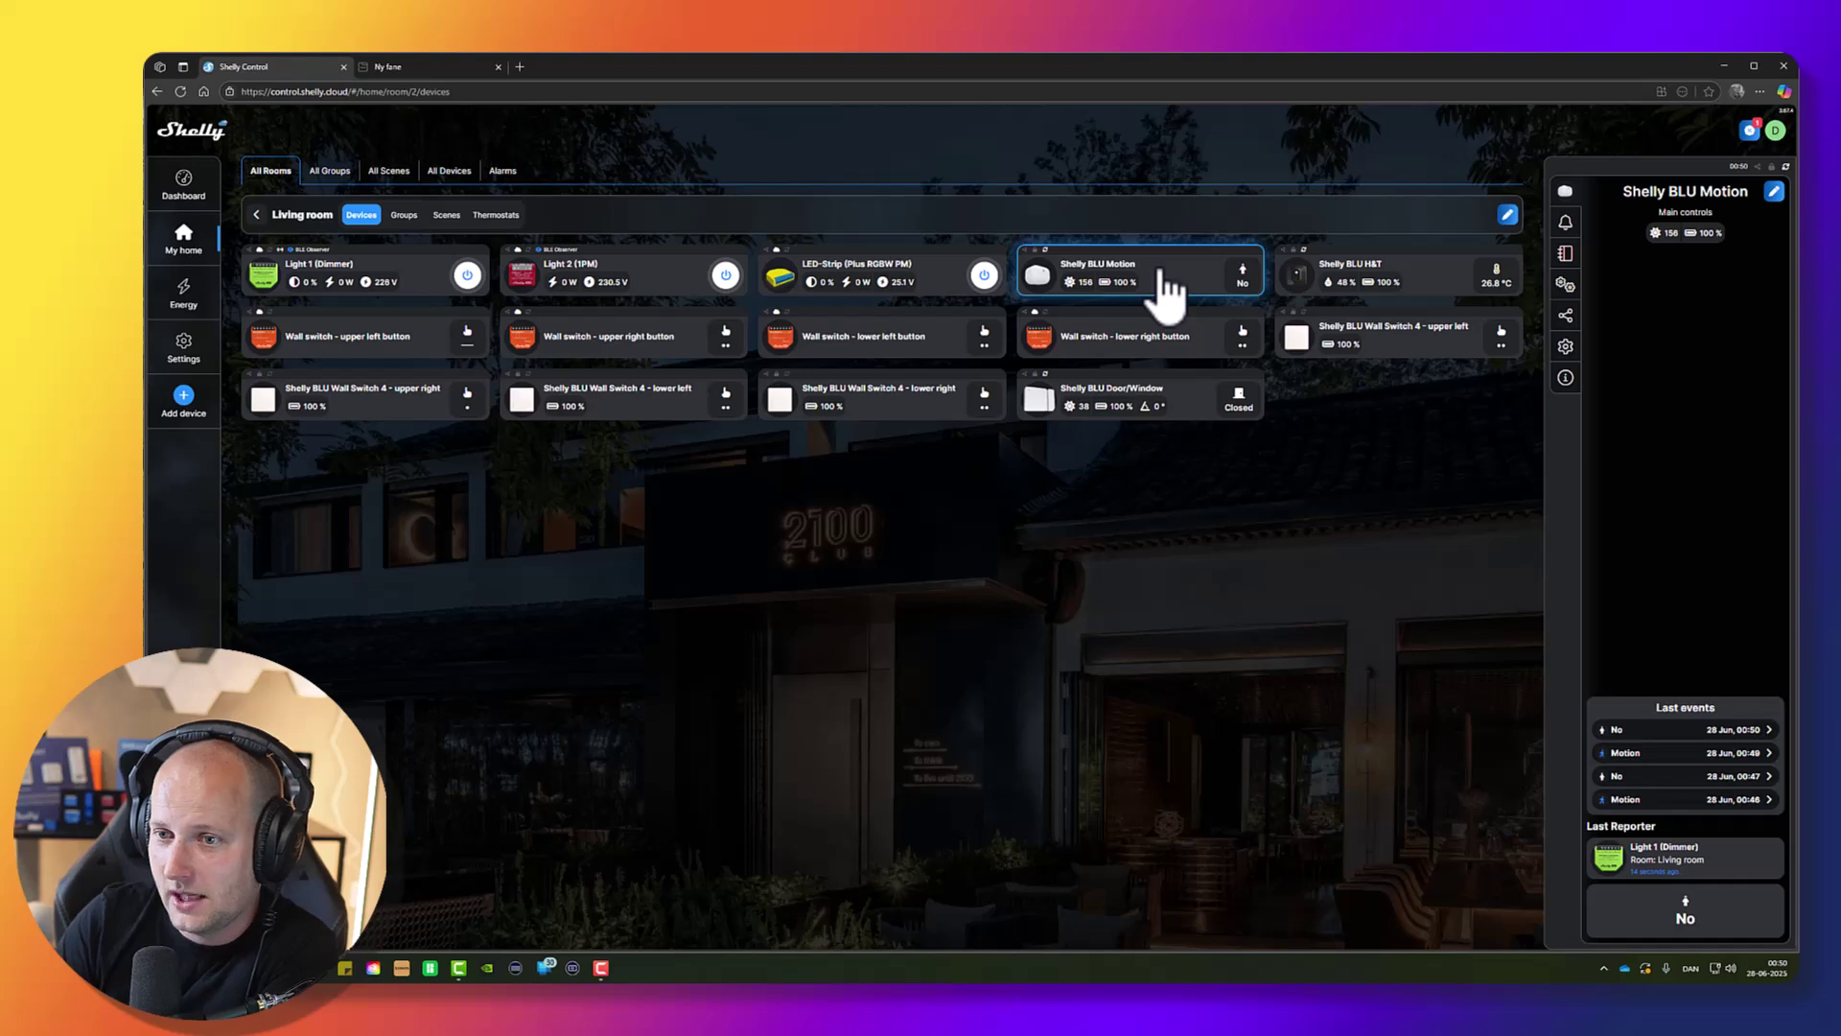
{"action": "left_click", "coordinate": [1566, 253]}
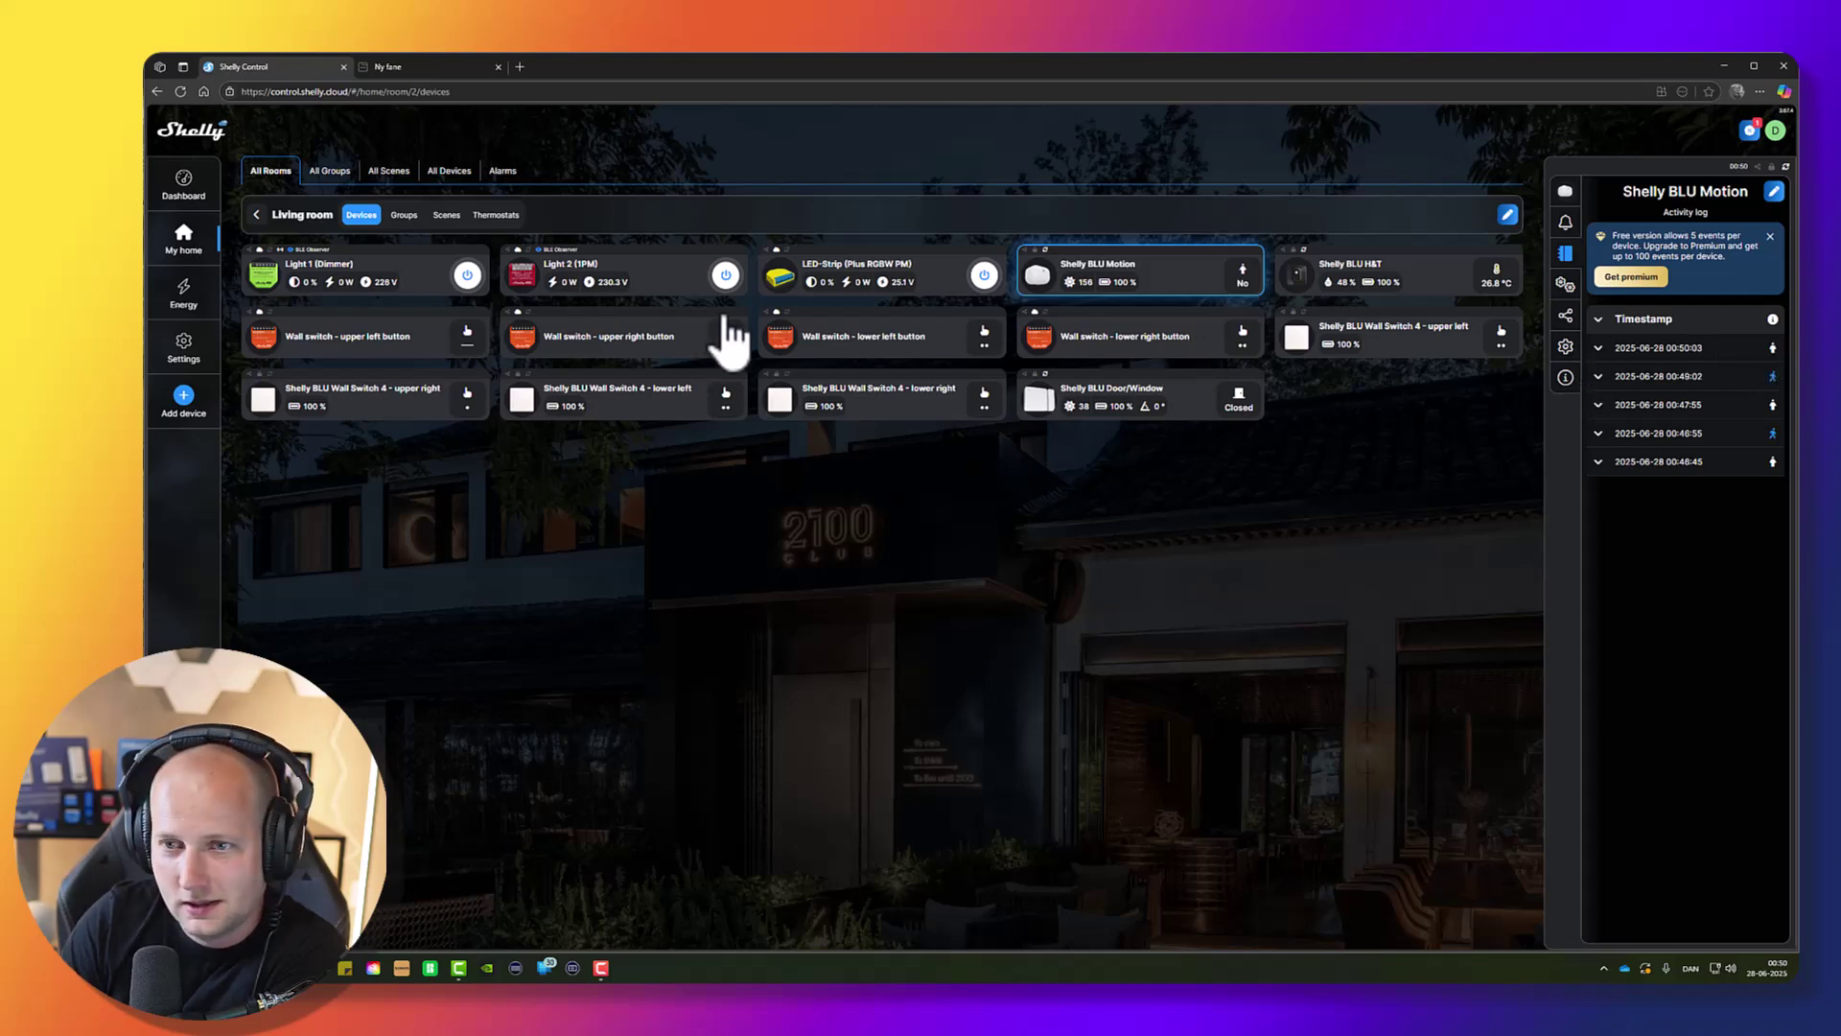
{"action": "left_click", "coordinate": [408, 288]}
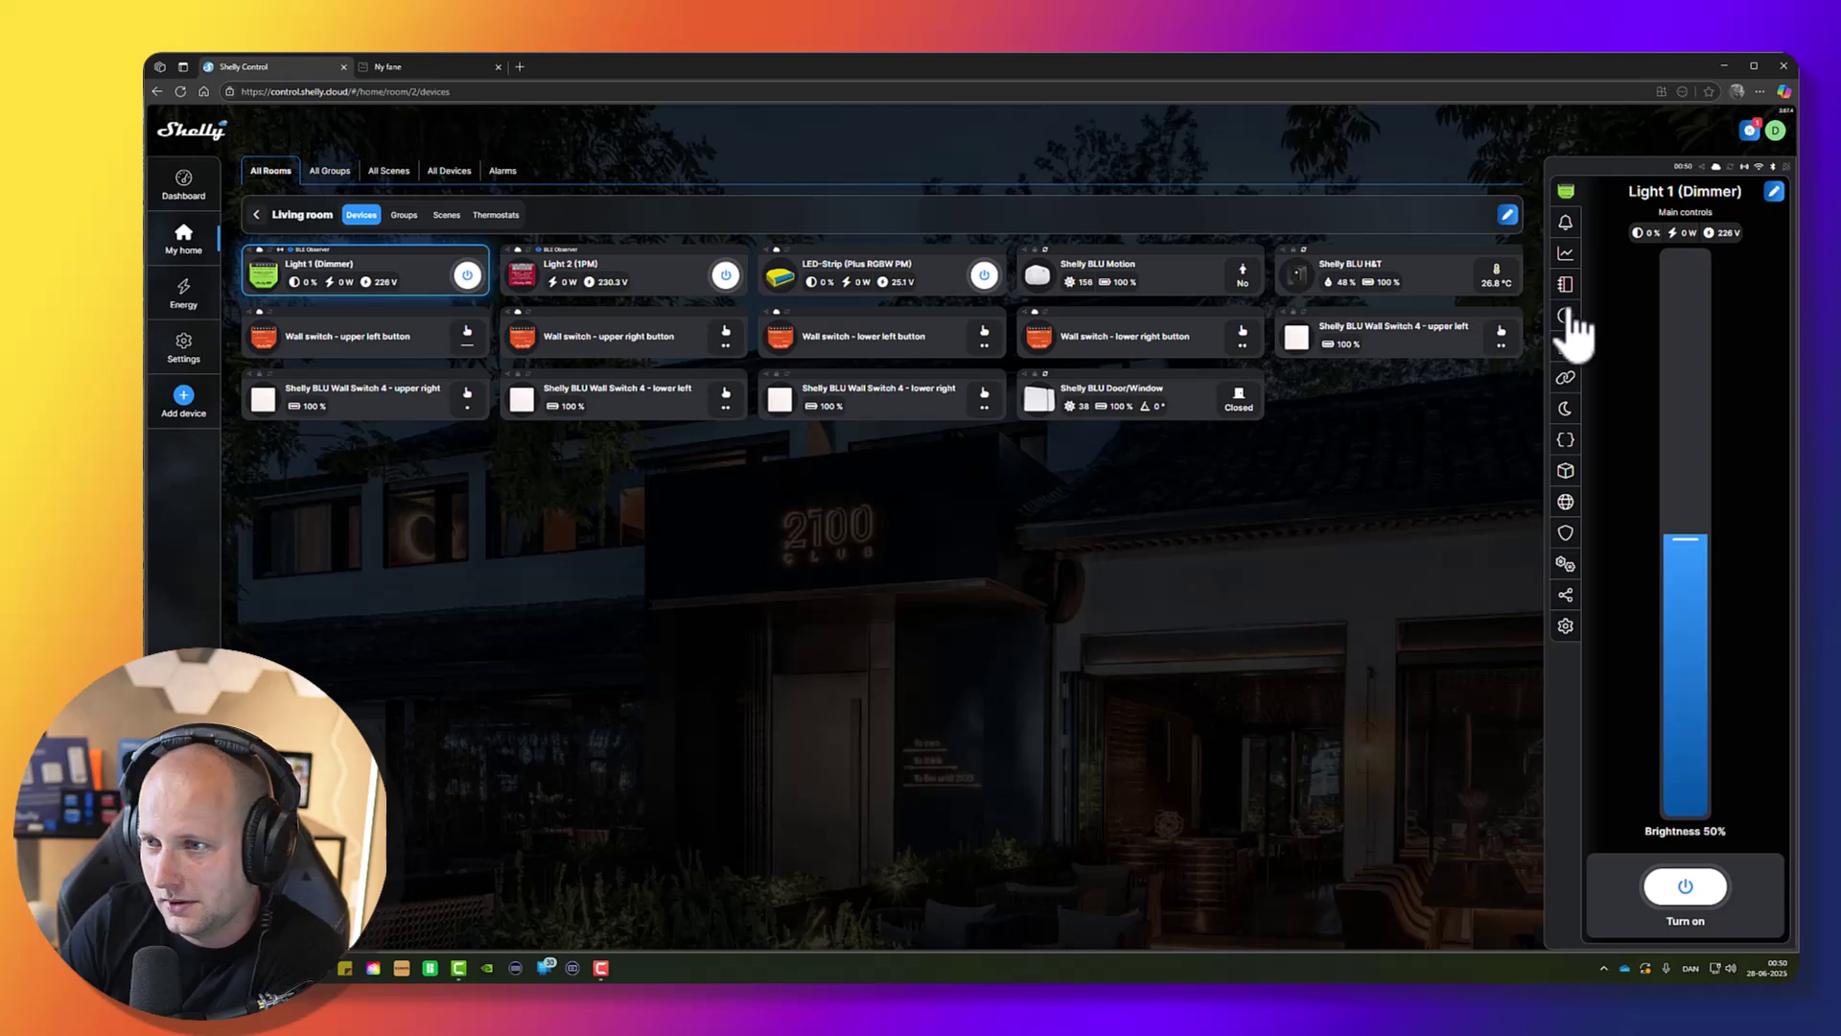
{"action": "left_click", "coordinate": [1567, 286]}
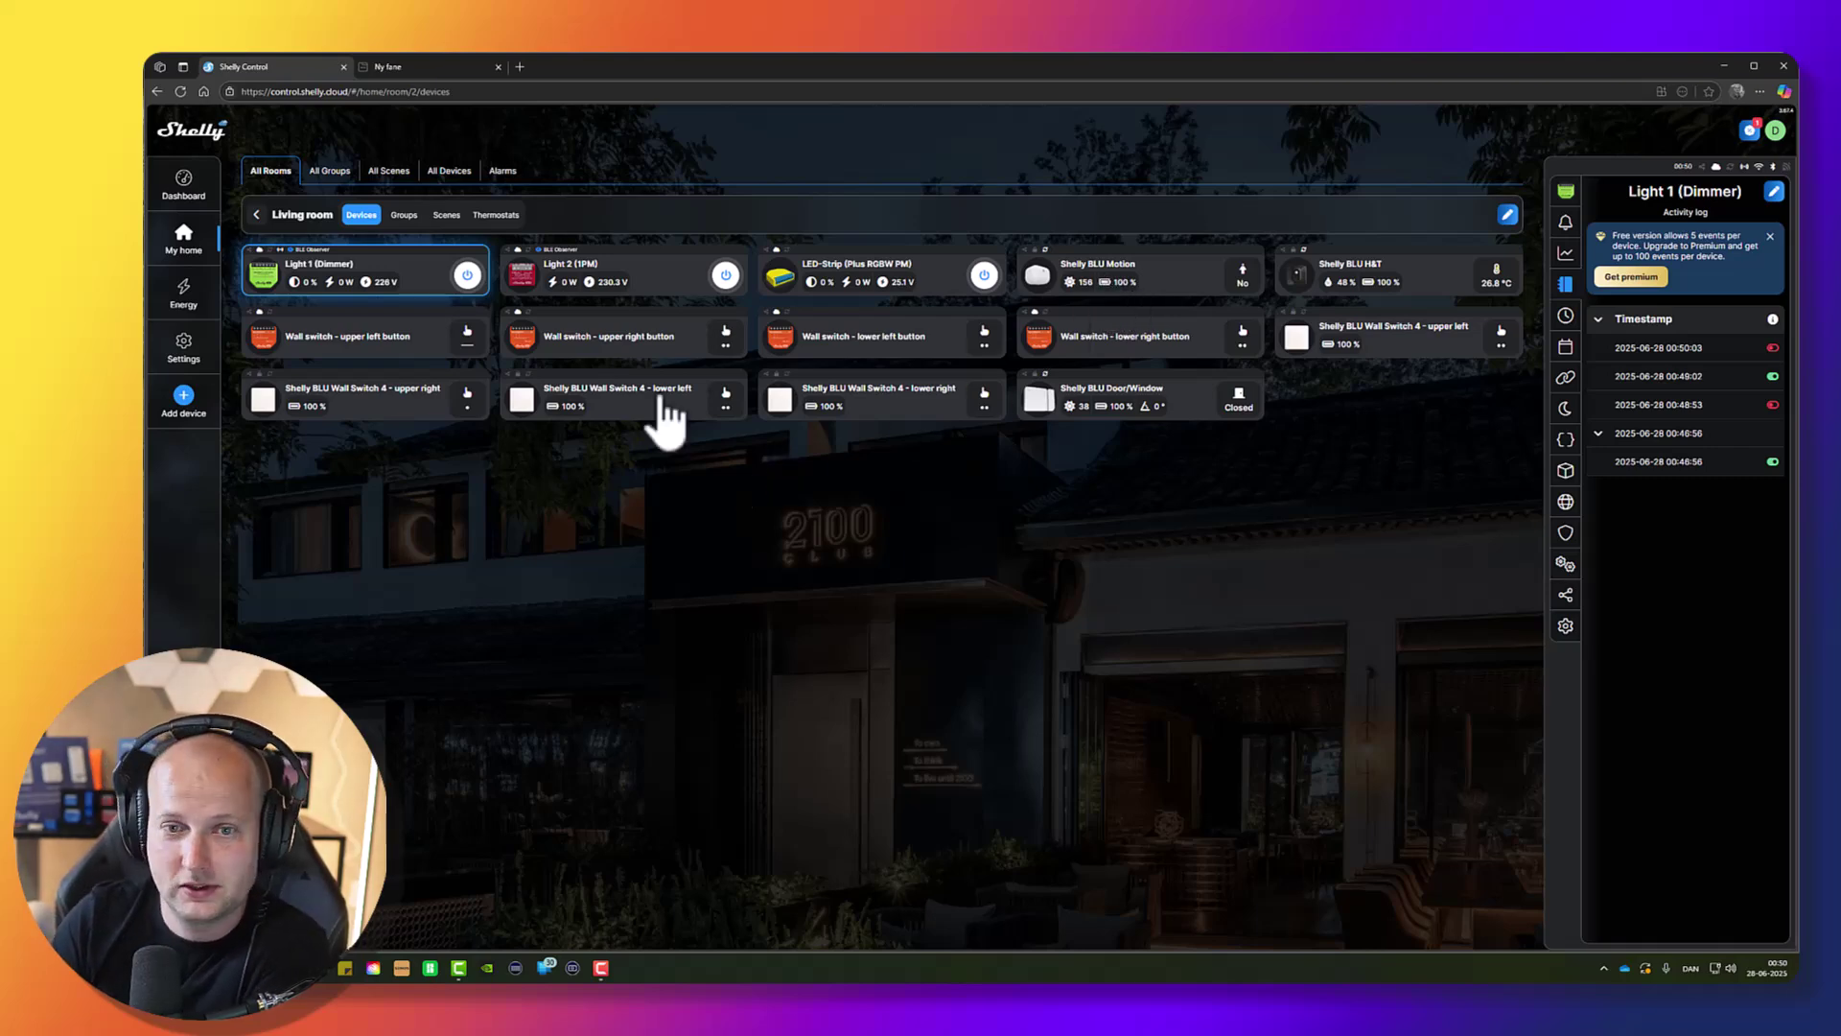
{"action": "left_click", "coordinate": [447, 215]}
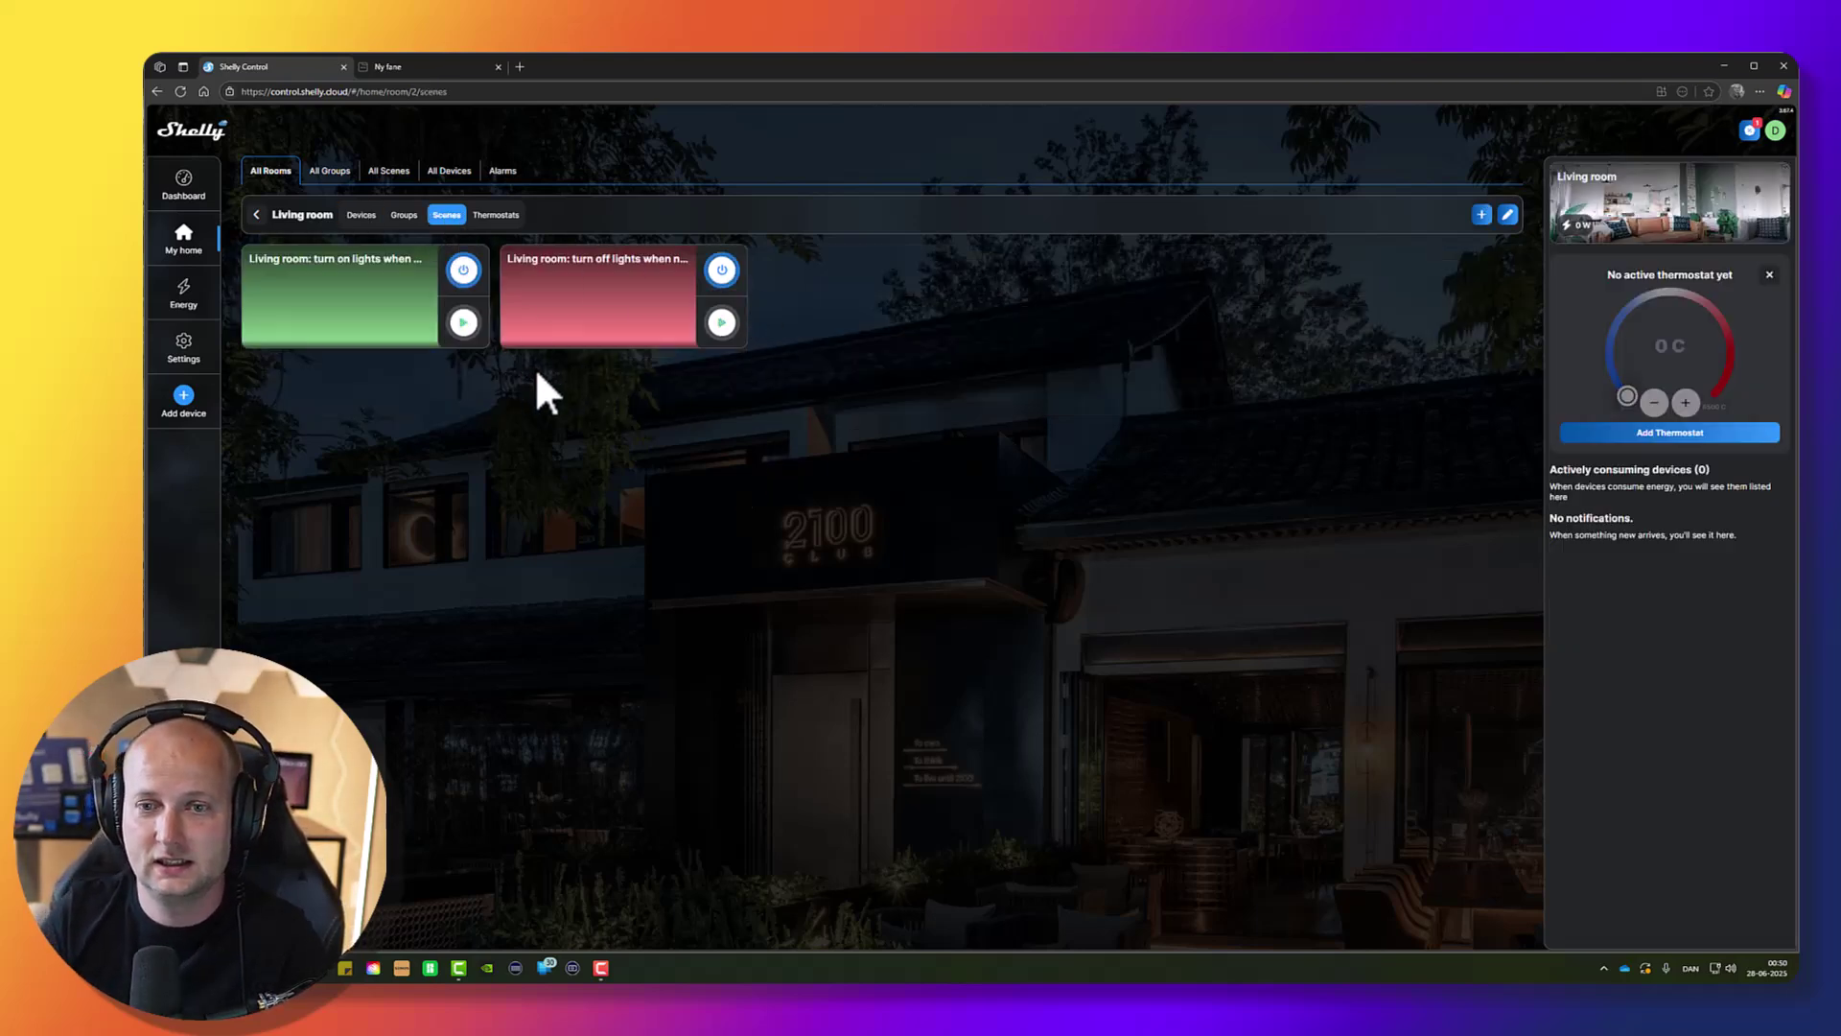